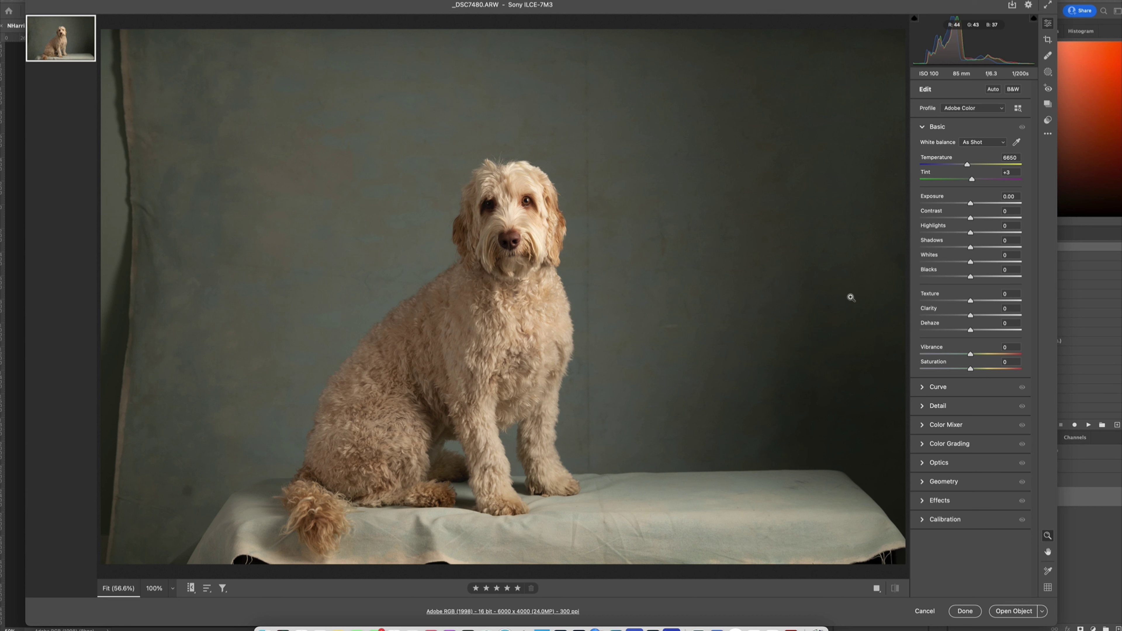
Set the raw photo's Highlights to -66, Shadows to +30, Blacks to +26 and Exposure to -0.40
{"action": "left_click_drag", "start_coordinate": [970, 235], "coordinate": [968, 236]}
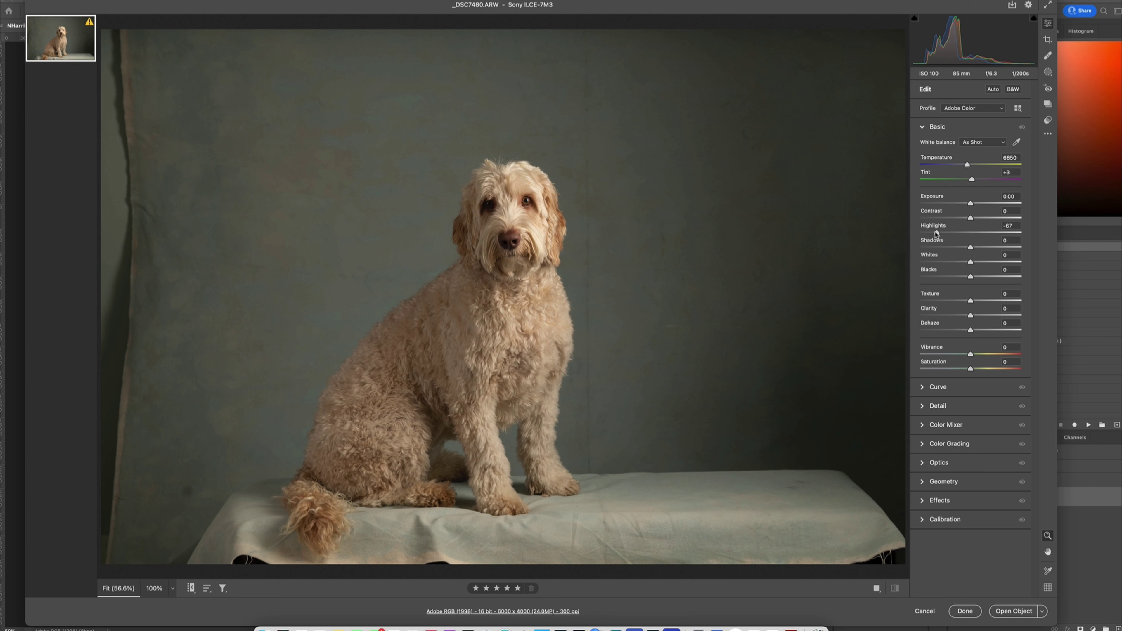
{"action": "left_click_drag", "start_coordinate": [936, 233], "coordinate": [987, 280]}
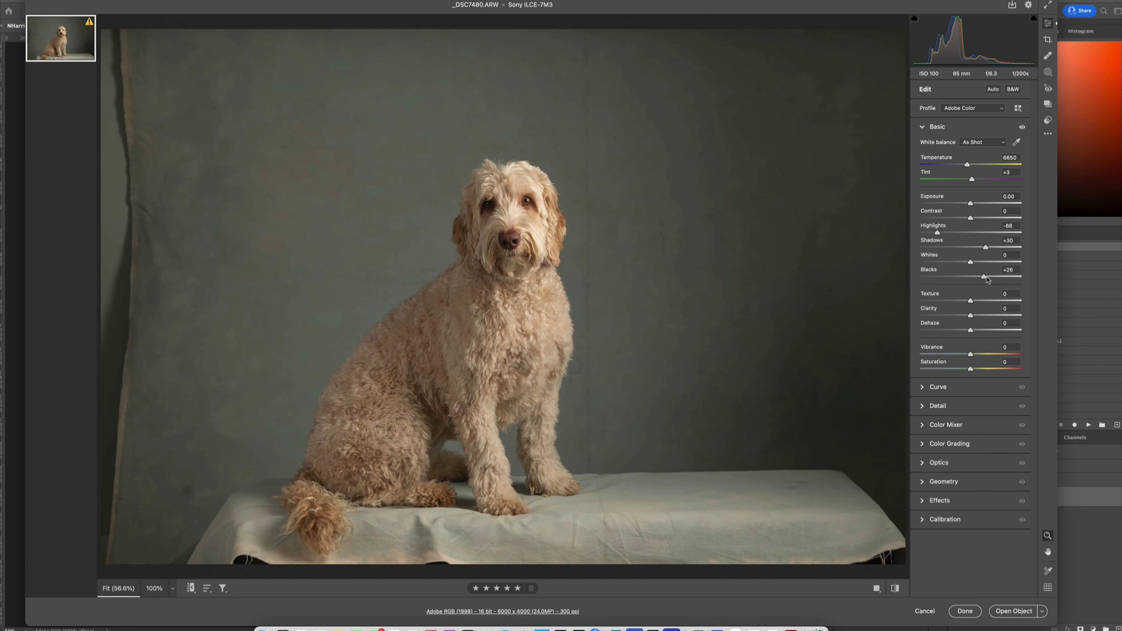
{"action": "left_click_drag", "start_coordinate": [971, 203], "coordinate": [966, 204]}
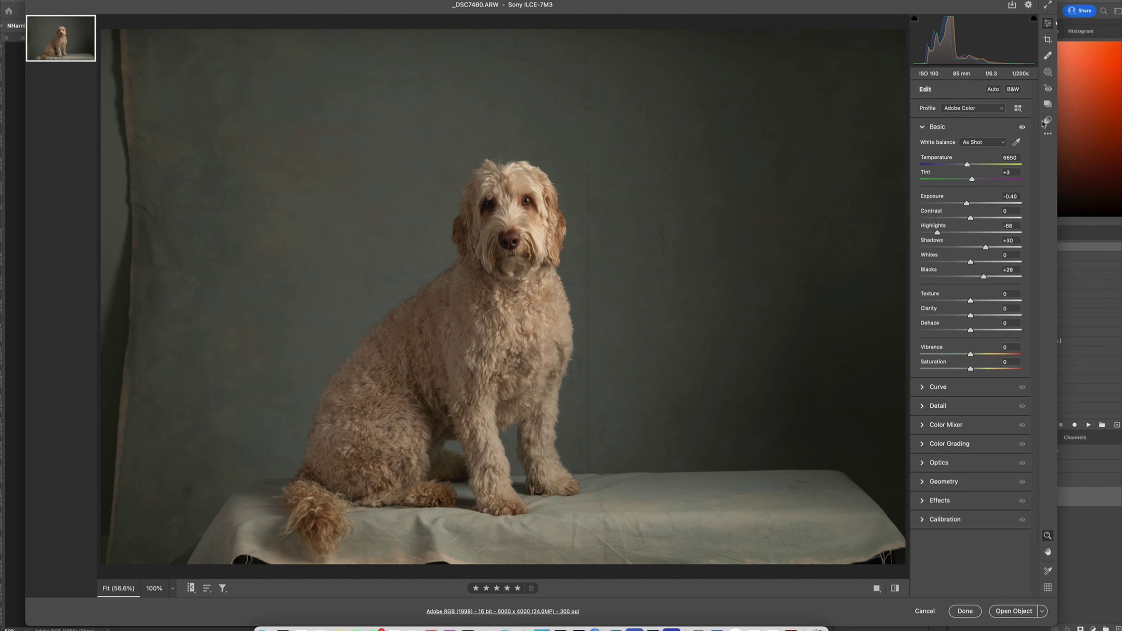
Crop the photo on both sides and slightly at the top and bottom, to about 4220 x 3872 pixels
{"action": "left_click", "coordinate": [1047, 39]}
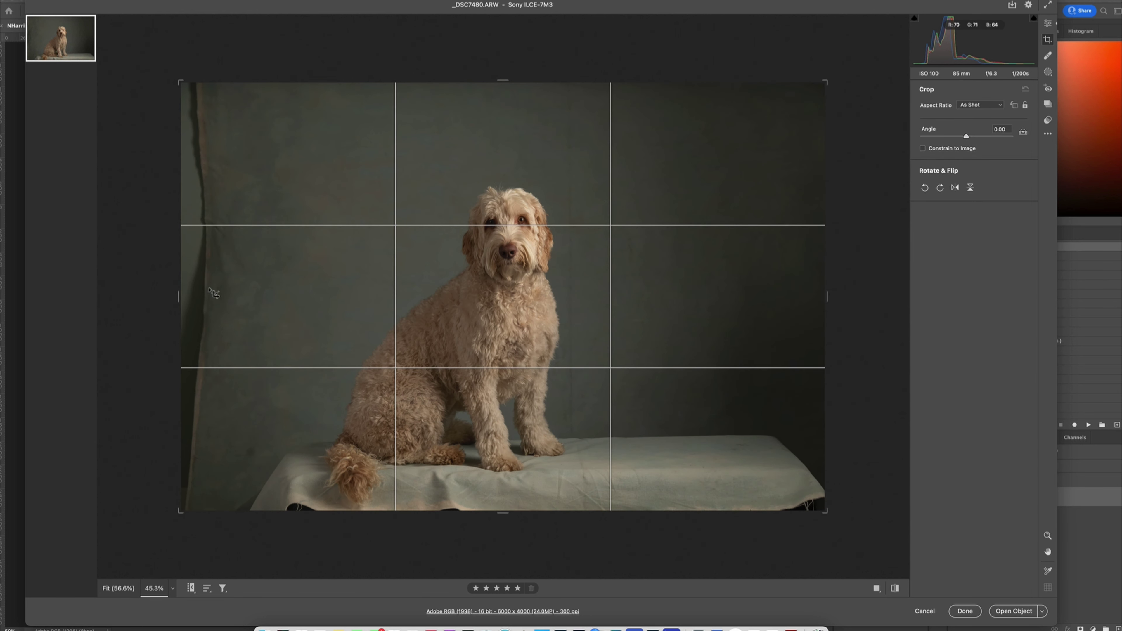
{"action": "left_click_drag", "start_coordinate": [179, 297], "coordinate": [227, 295]}
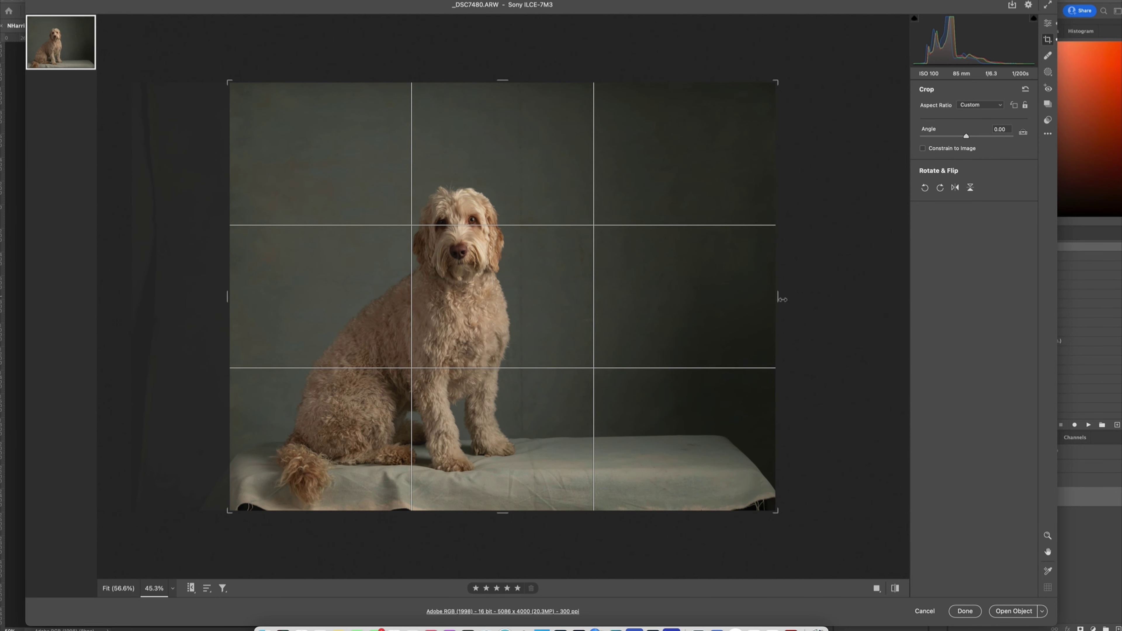
{"action": "left_click_drag", "start_coordinate": [776, 297], "coordinate": [745, 297]}
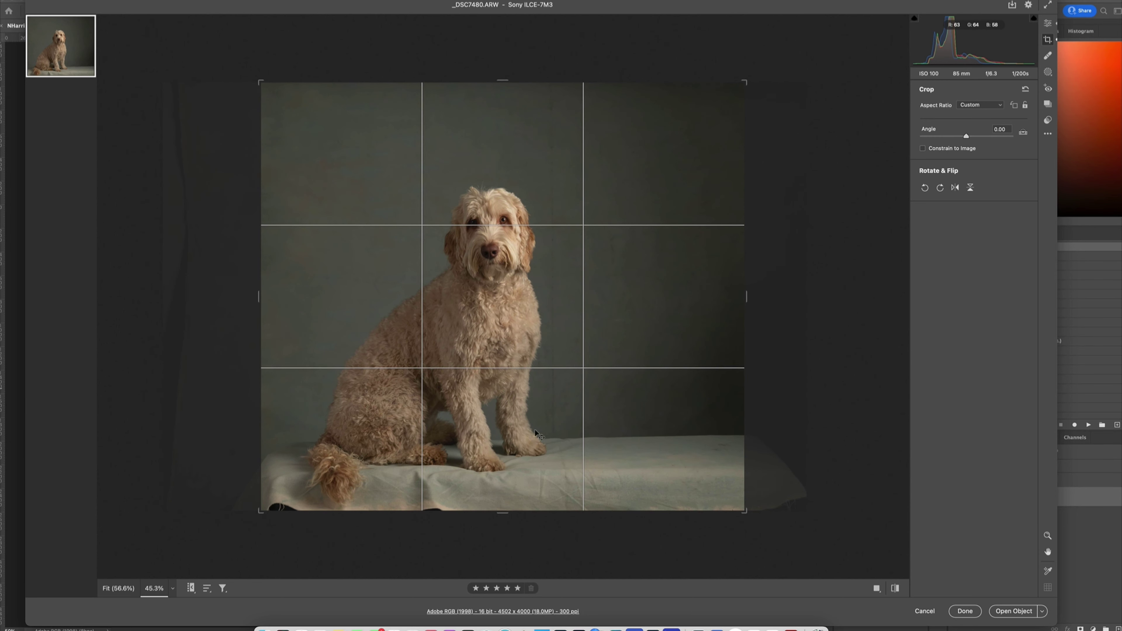
{"action": "left_click_drag", "start_coordinate": [502, 512], "coordinate": [504, 510]}
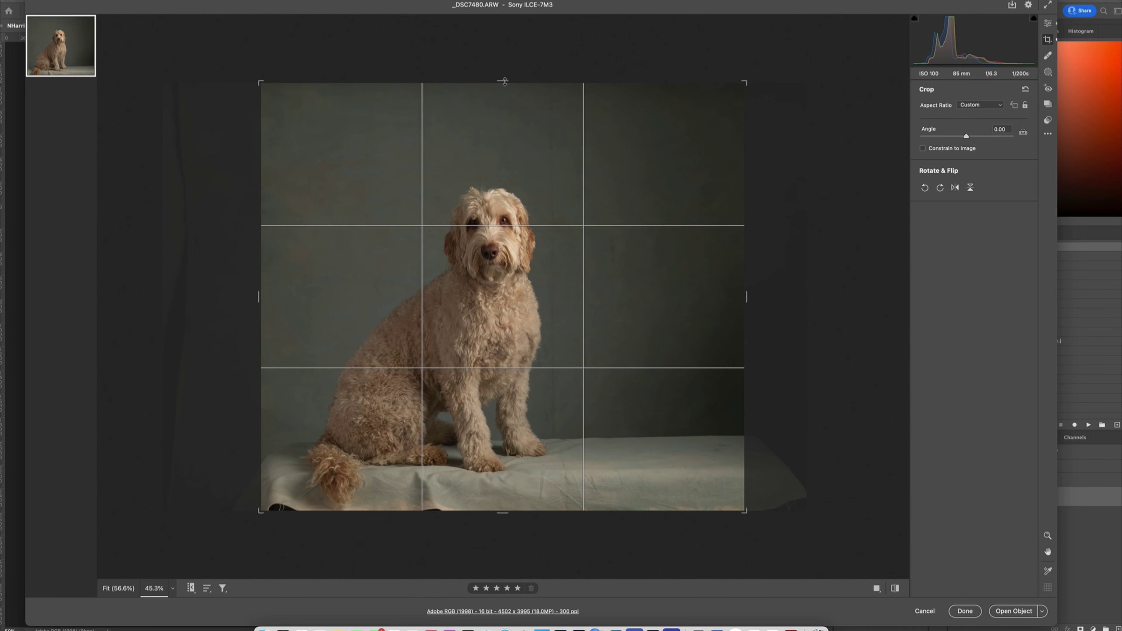
{"action": "left_click_drag", "start_coordinate": [504, 80], "coordinate": [504, 101]}
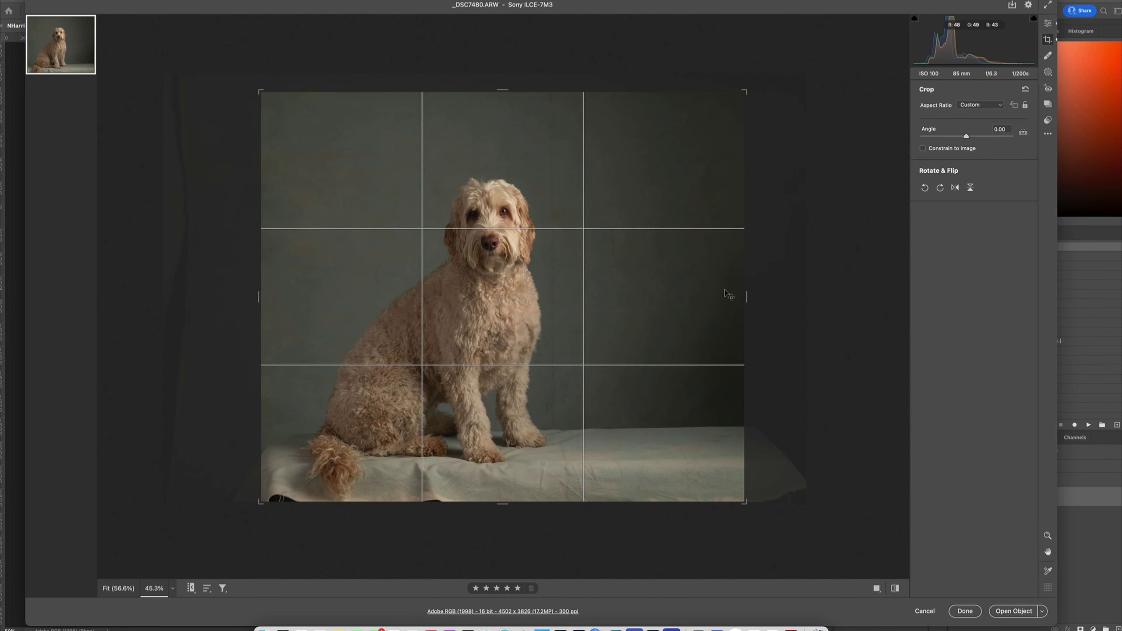
{"action": "left_click_drag", "start_coordinate": [745, 296], "coordinate": [726, 296]}
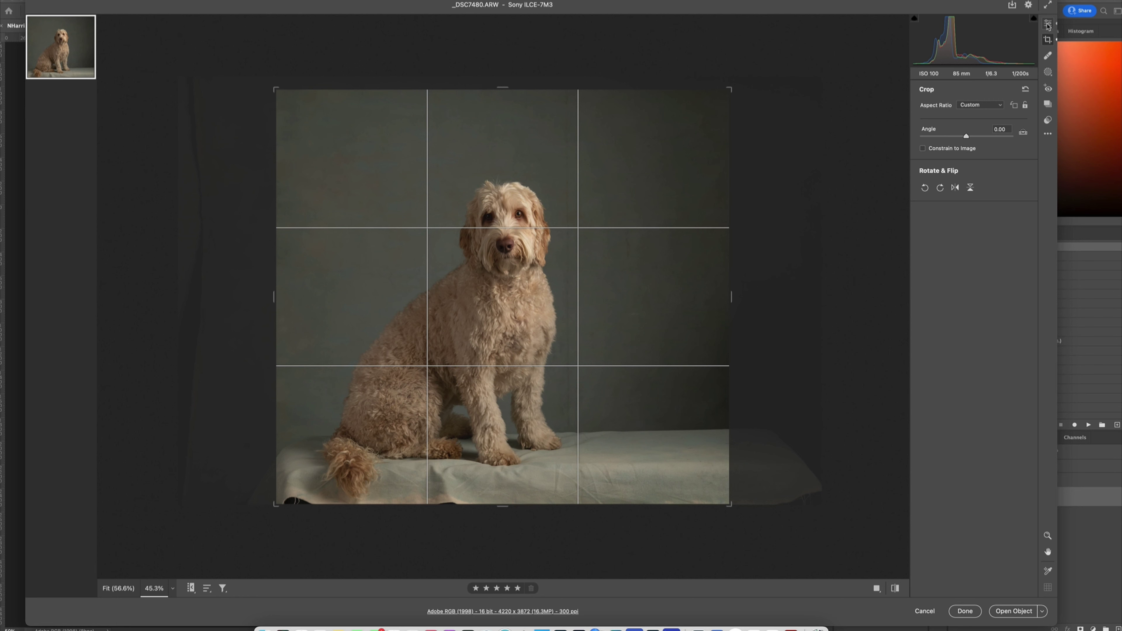
{"action": "left_click", "coordinate": [1047, 40]}
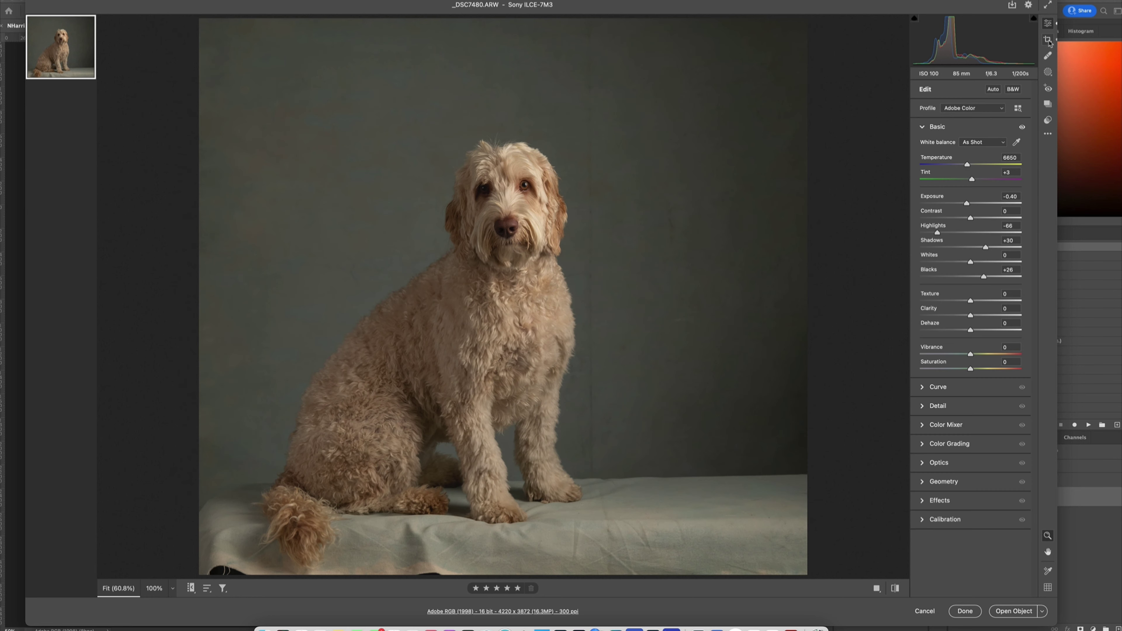
Create a Select Subject mask of the dog, invert it to cover the background, and set its Exposure to -1.00
{"action": "left_click", "coordinate": [1047, 72]}
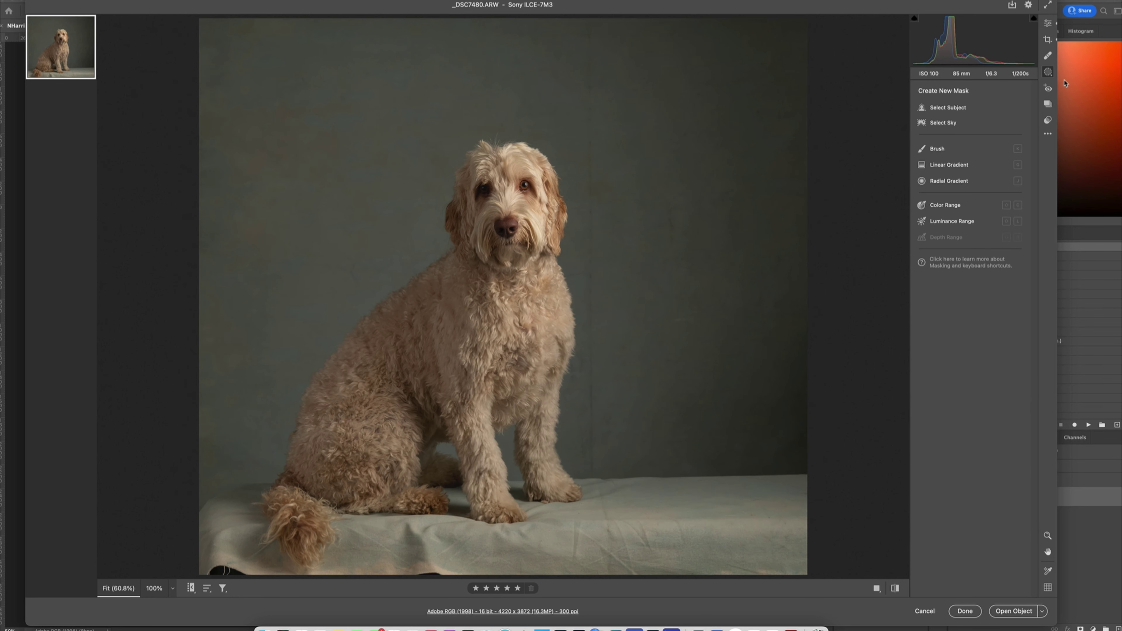
{"action": "left_click", "coordinate": [976, 111]}
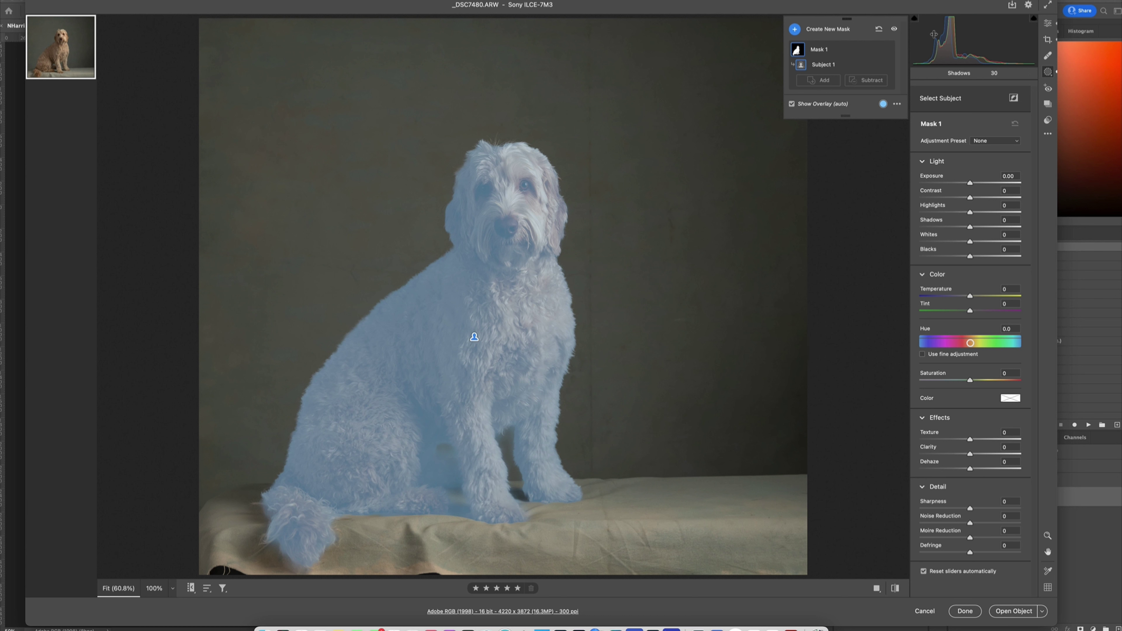
{"action": "left_click", "coordinate": [874, 64]}
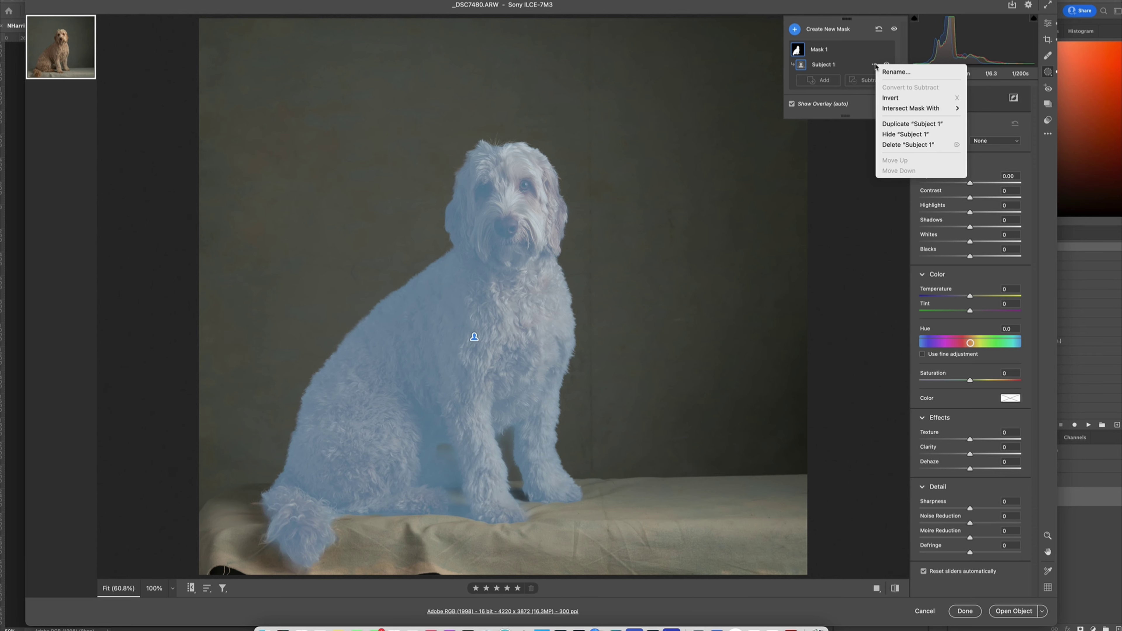
{"action": "left_click", "coordinate": [888, 99]}
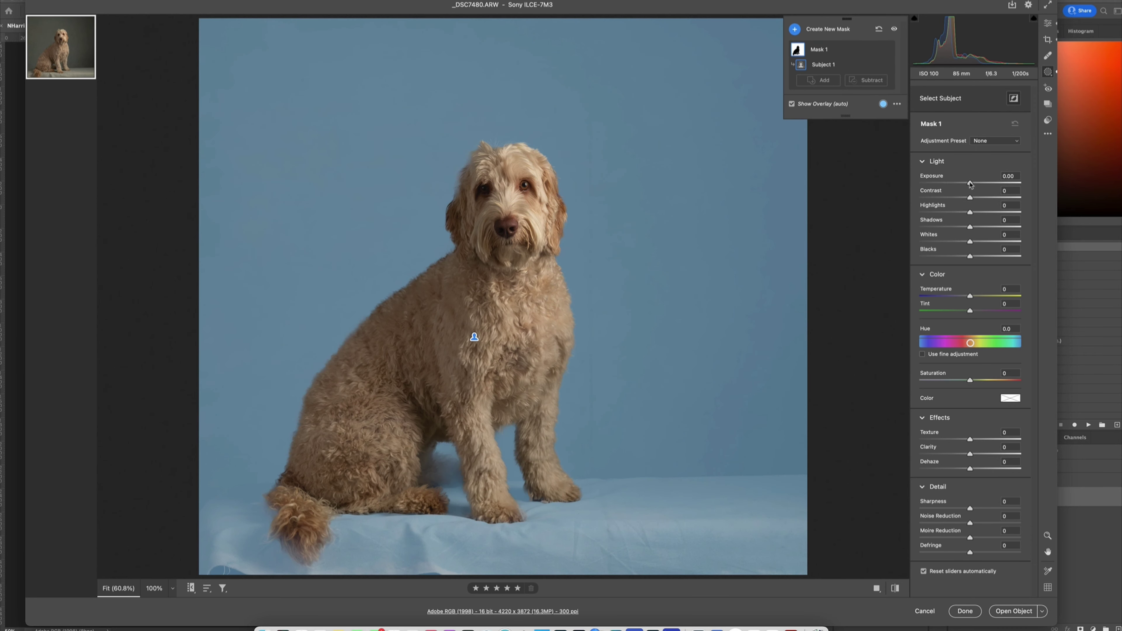
{"action": "left_click_drag", "start_coordinate": [970, 183], "coordinate": [959, 184]}
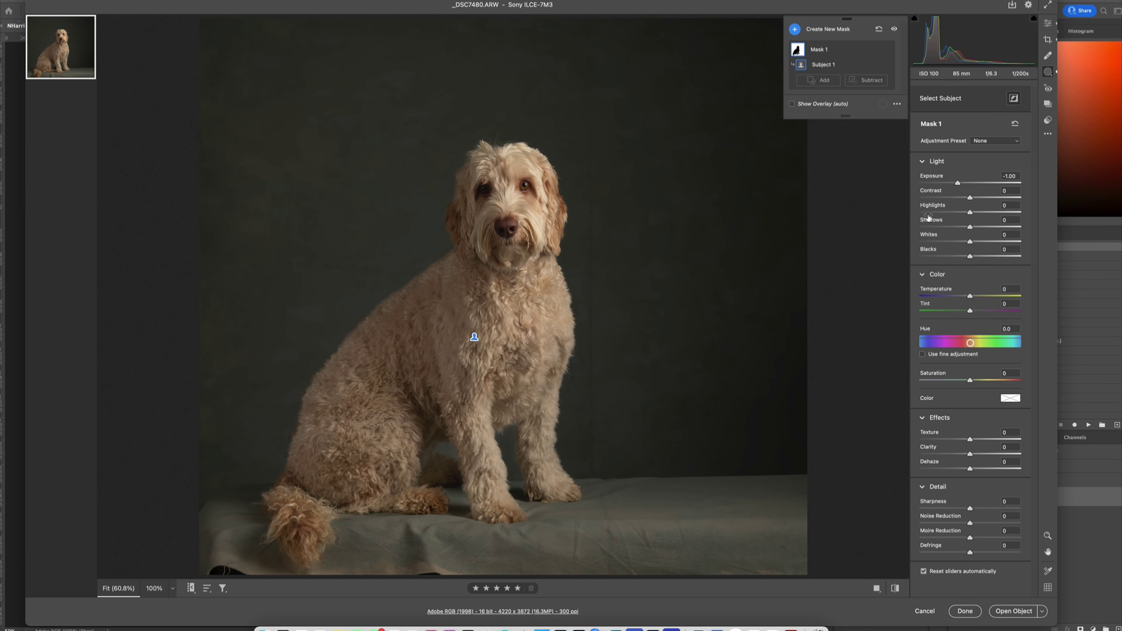
Open the developed raw photo in Photoshop as an object and flatten the image
{"action": "left_click", "coordinate": [1011, 612]}
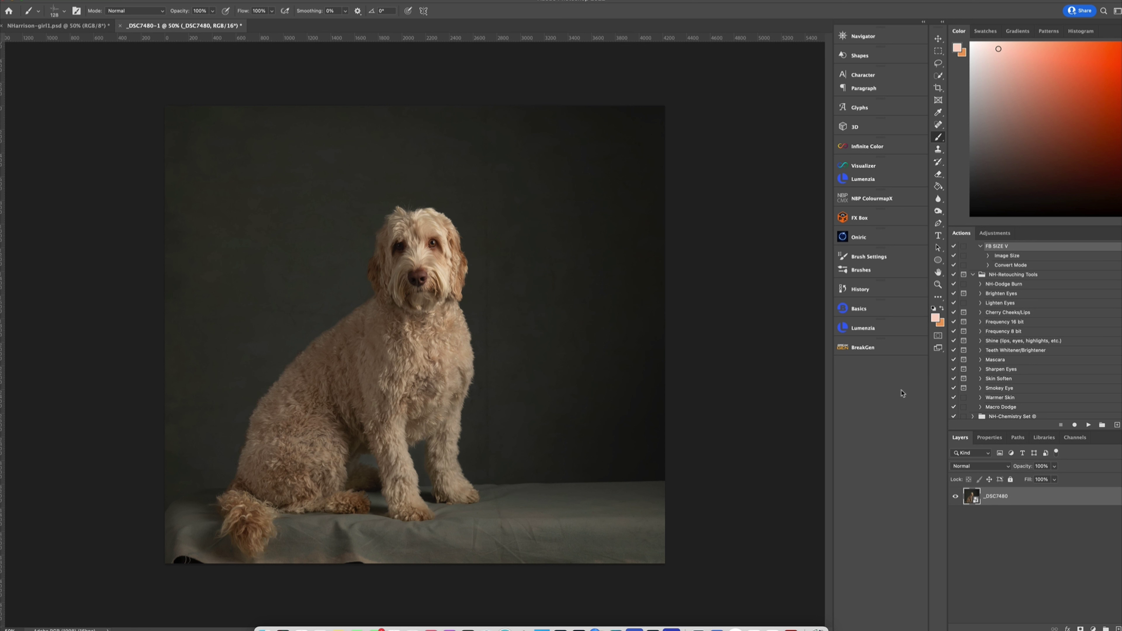
{"action": "left_click", "coordinate": [75, 1]}
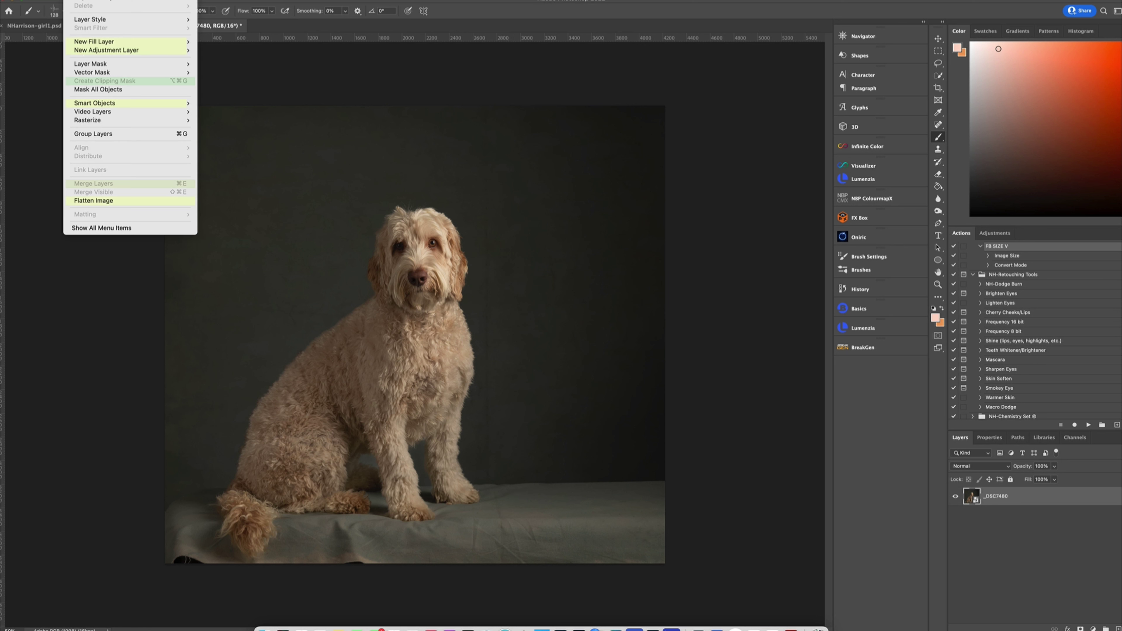
{"action": "left_click", "coordinate": [126, 199]}
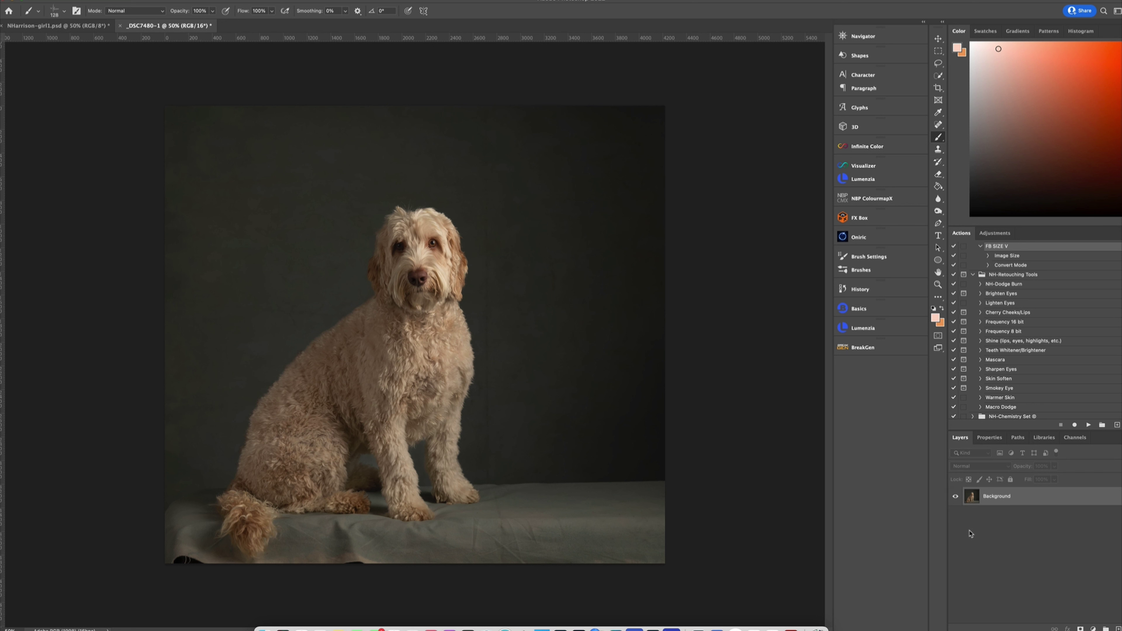
Duplicate the Background layer and choose the NH Soft Paint Brush for painting
{"action": "key", "text": "super+j"}
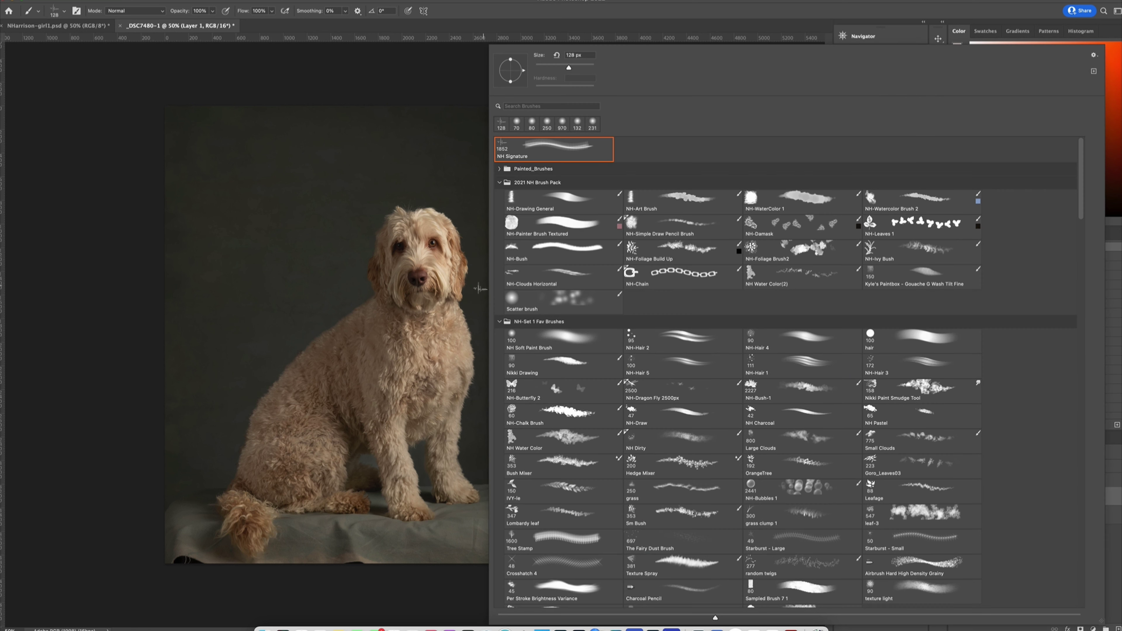
{"action": "right_click", "coordinate": [478, 287]}
{"action": "left_click", "coordinate": [562, 339]}
{"action": "key", "text": "Return"}
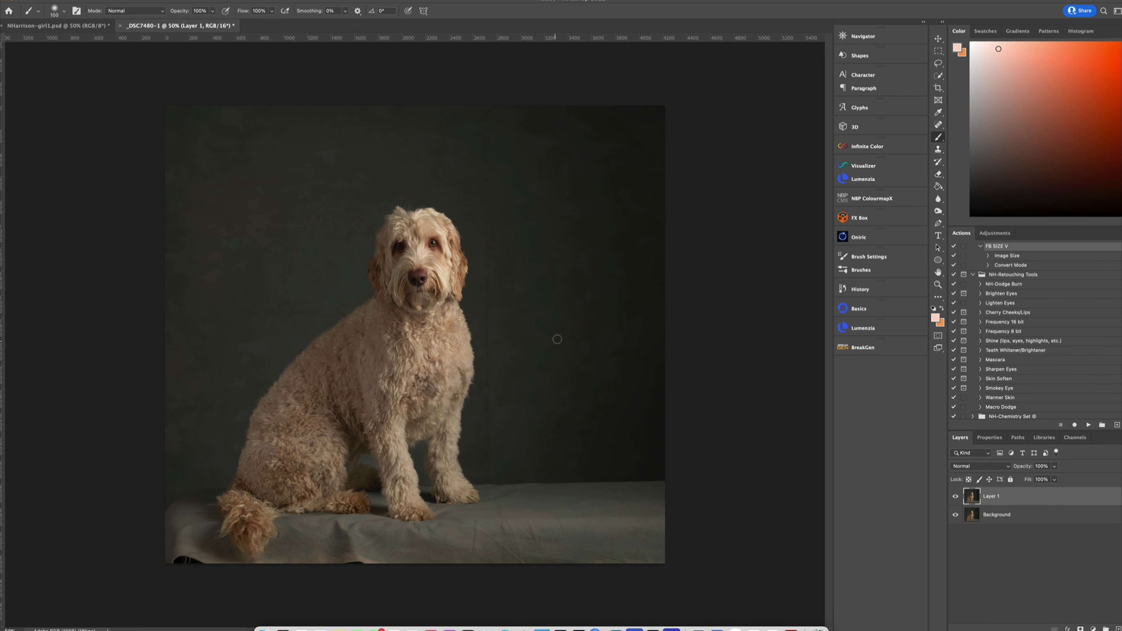
Paint over the dark gap and creases in the cloth's lower-left corner beside the tail, using colours sampled from nearby cloth
{"action": "left_click", "coordinate": [207, 543], "text": "alt"}
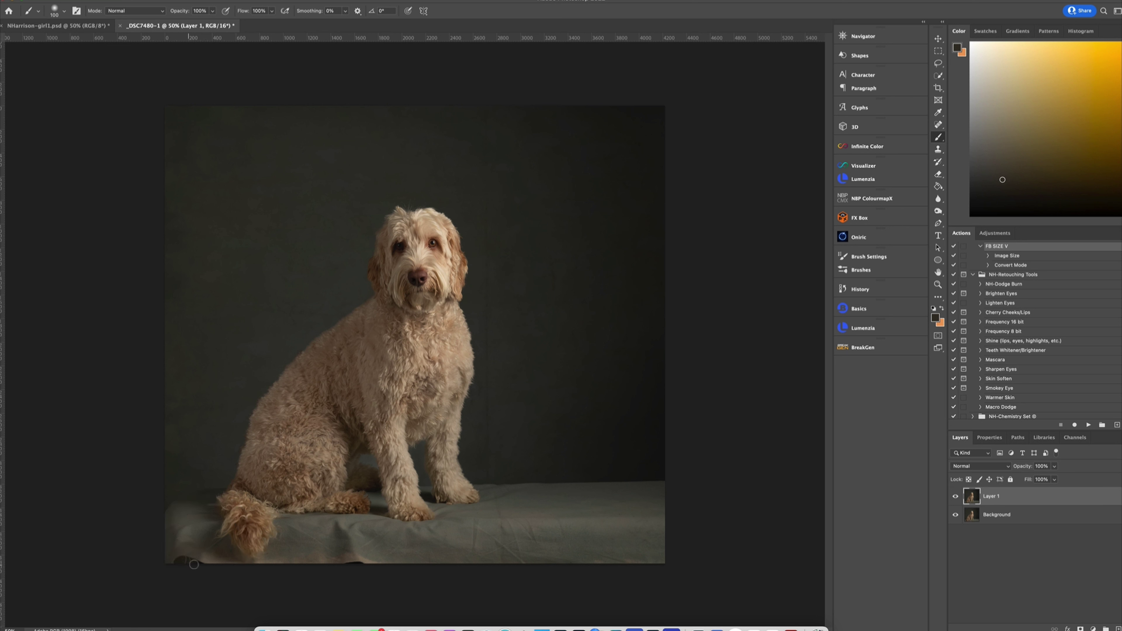
{"action": "left_click", "coordinate": [209, 549], "text": "alt"}
{"action": "mouse_move", "coordinate": [207, 548]}
{"action": "left_mouse_down"}
{"action": "mouse_move", "coordinate": [175, 568]}
{"action": "mouse_move", "coordinate": [198, 565]}
{"action": "left_mouse_up"}
{"action": "left_click", "coordinate": [194, 532], "text": "alt"}
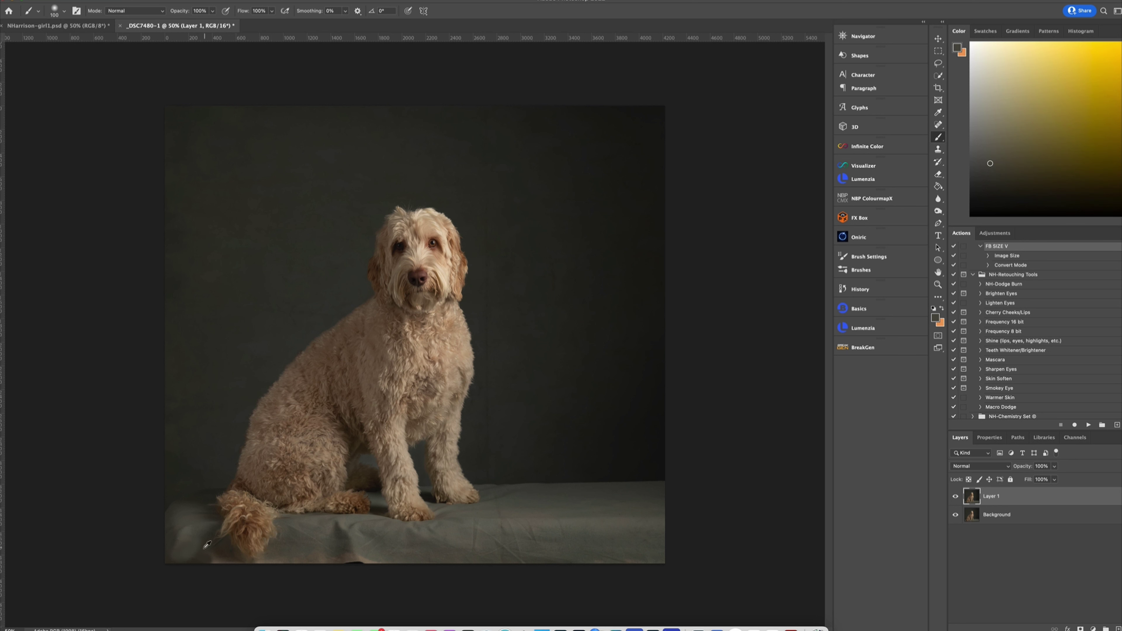
{"action": "left_click", "coordinate": [205, 548], "text": "alt"}
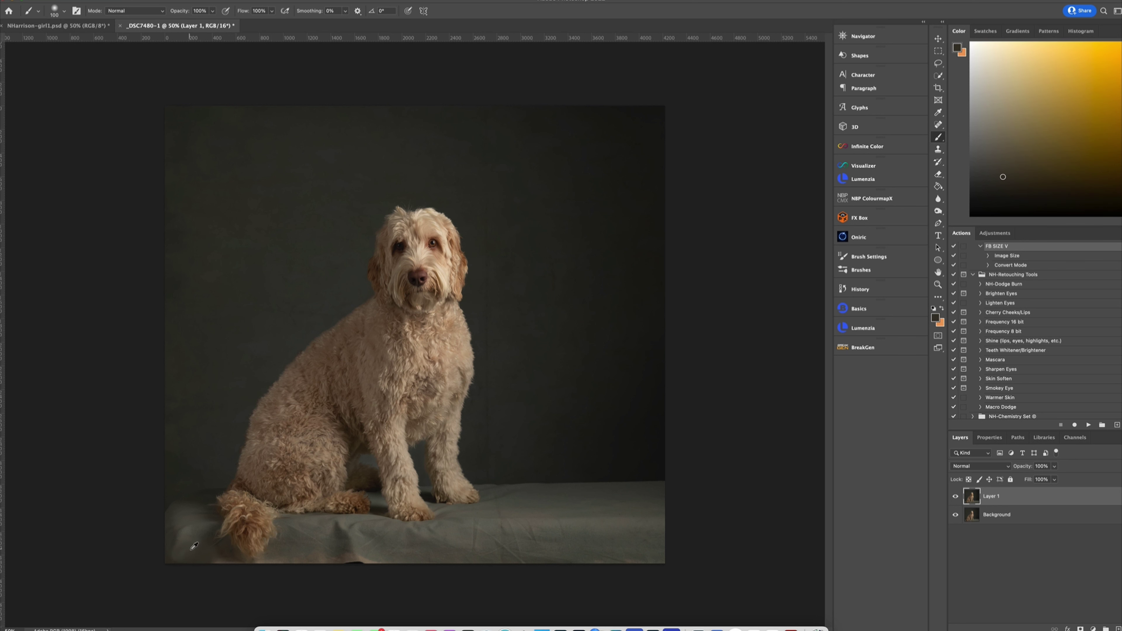
{"action": "left_click", "coordinate": [194, 547], "text": "alt"}
{"action": "left_click", "coordinate": [185, 548], "text": "alt"}
{"action": "left_click", "coordinate": [183, 551], "text": "alt"}
{"action": "left_click", "coordinate": [207, 553], "text": "alt"}
{"action": "left_click", "coordinate": [217, 537], "text": "alt"}
{"action": "left_click", "coordinate": [199, 534], "text": "alt"}
{"action": "left_click_drag", "start_coordinate": [195, 535], "coordinate": [199, 534], "text": "ctrl+alt"}
{"action": "left_click", "coordinate": [201, 531], "text": "alt"}
{"action": "left_click", "coordinate": [204, 540], "text": "alt"}
Paint out the dark gap along the cloth's bottom edge below the dog's front paws with sampled cloth colour
{"action": "left_click", "coordinate": [330, 555], "text": "alt"}
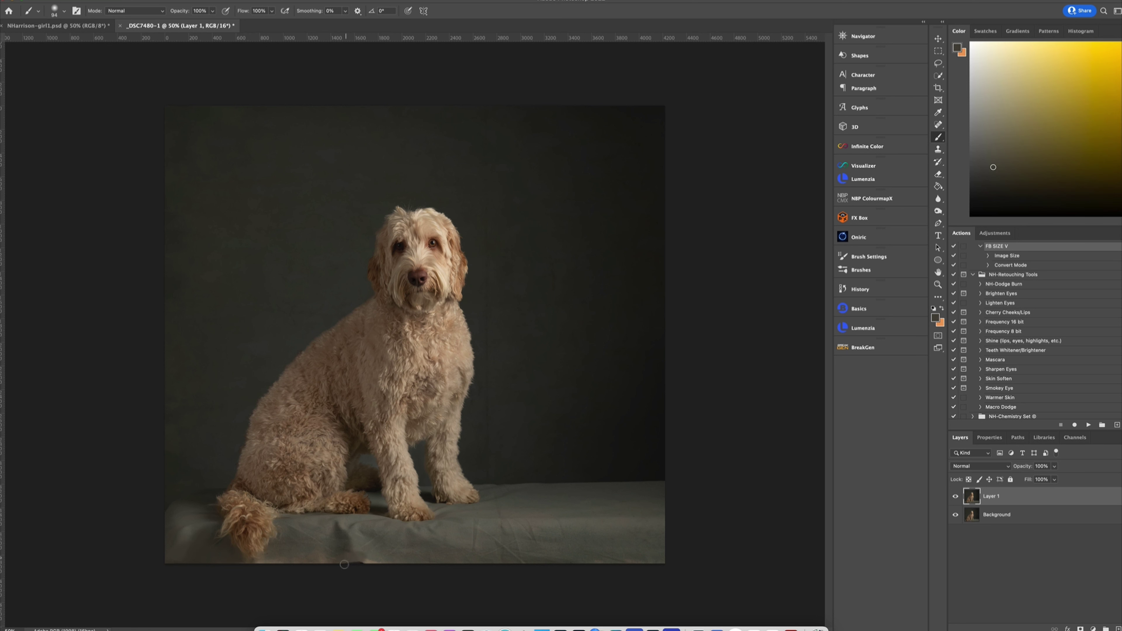
{"action": "left_click", "coordinate": [384, 552], "text": "alt"}
{"action": "left_click", "coordinate": [358, 552], "text": "alt"}
Smooth the cloth folds between the tail and the front paws with a larger brush and repeatedly sampled cloth colours
{"action": "mouse_move", "coordinate": [360, 551]}
{"action": "left_mouse_down", "text": "ctrl+alt"}
{"action": "mouse_move", "coordinate": [370, 551]}
{"action": "mouse_move", "coordinate": [338, 543]}
{"action": "left_mouse_up", "text": "ctrl+alt"}
{"action": "left_click", "coordinate": [356, 543], "text": "alt"}
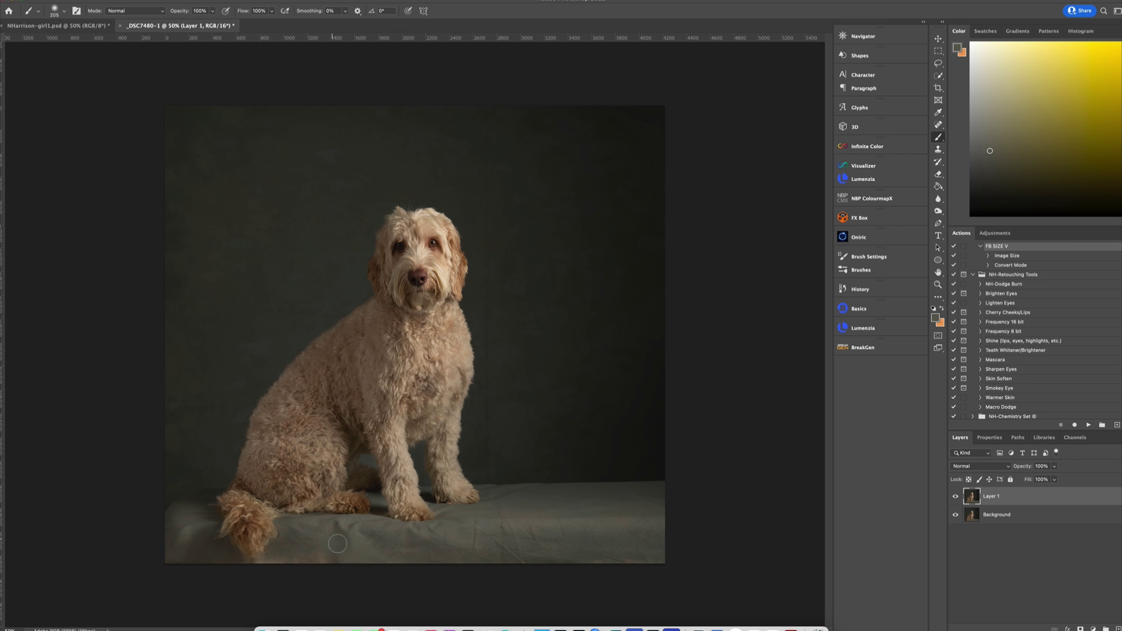
{"action": "left_click", "coordinate": [357, 543], "text": "alt"}
{"action": "left_click", "coordinate": [337, 537]}
{"action": "left_click", "coordinate": [332, 546], "text": "alt"}
{"action": "left_click", "coordinate": [300, 547], "text": "alt"}
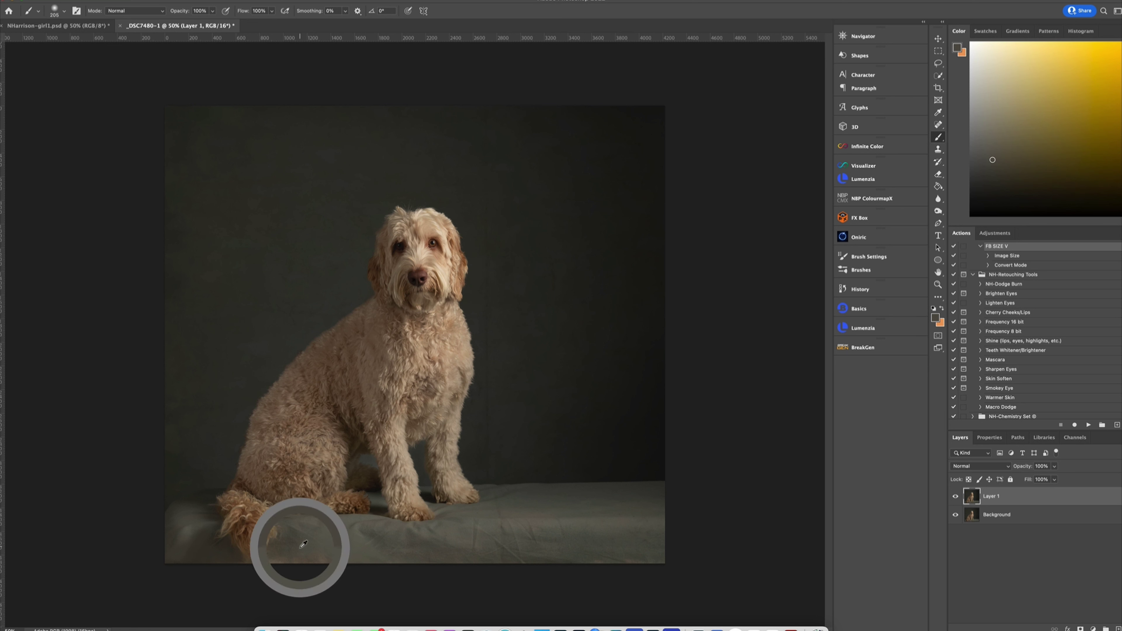
{"action": "left_click", "coordinate": [300, 554], "text": "alt"}
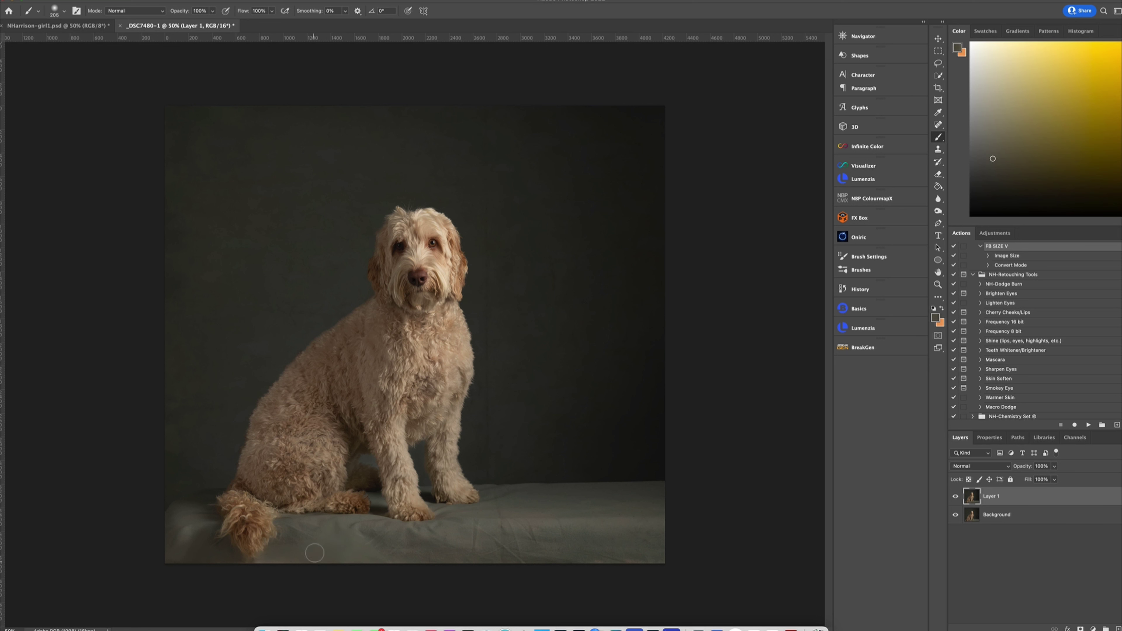
{"action": "left_click", "coordinate": [298, 536], "text": "alt"}
{"action": "left_click", "coordinate": [287, 545]}
Paint away the cloth's folds from below the front paws to the photo's right edge, using colours sampled along the cloth
{"action": "left_click", "coordinate": [375, 535], "text": "alt"}
{"action": "left_click", "coordinate": [417, 543], "text": "alt"}
{"action": "left_click", "coordinate": [463, 550], "text": "alt"}
{"action": "left_click", "coordinate": [469, 542], "text": "alt"}
{"action": "left_click", "coordinate": [501, 550], "text": "alt"}
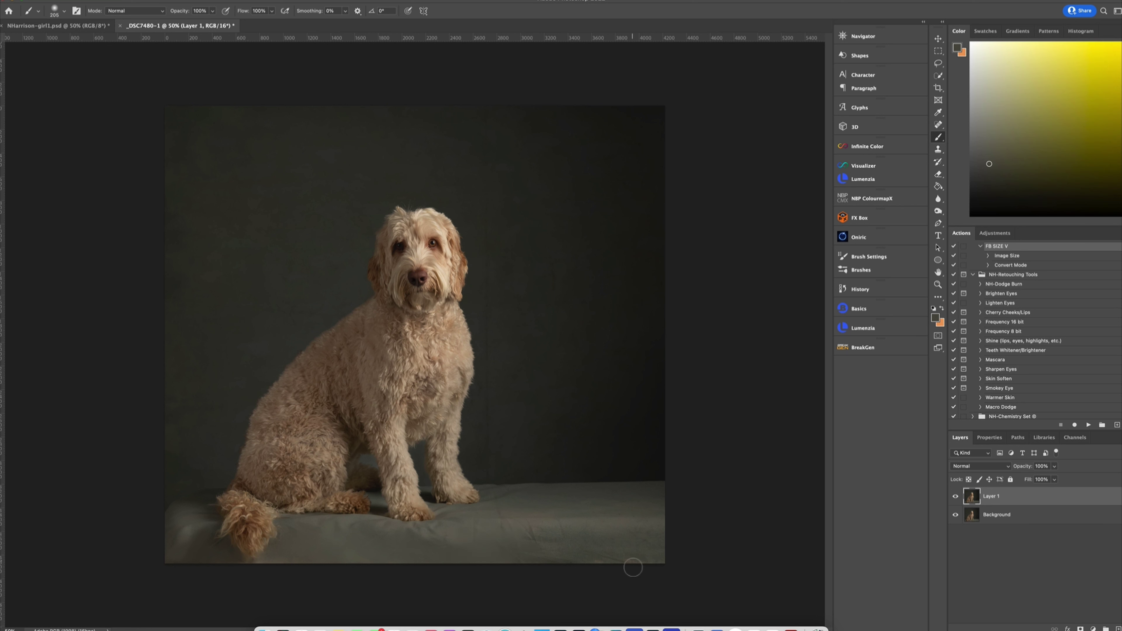
{"action": "left_click", "coordinate": [582, 552], "text": "alt"}
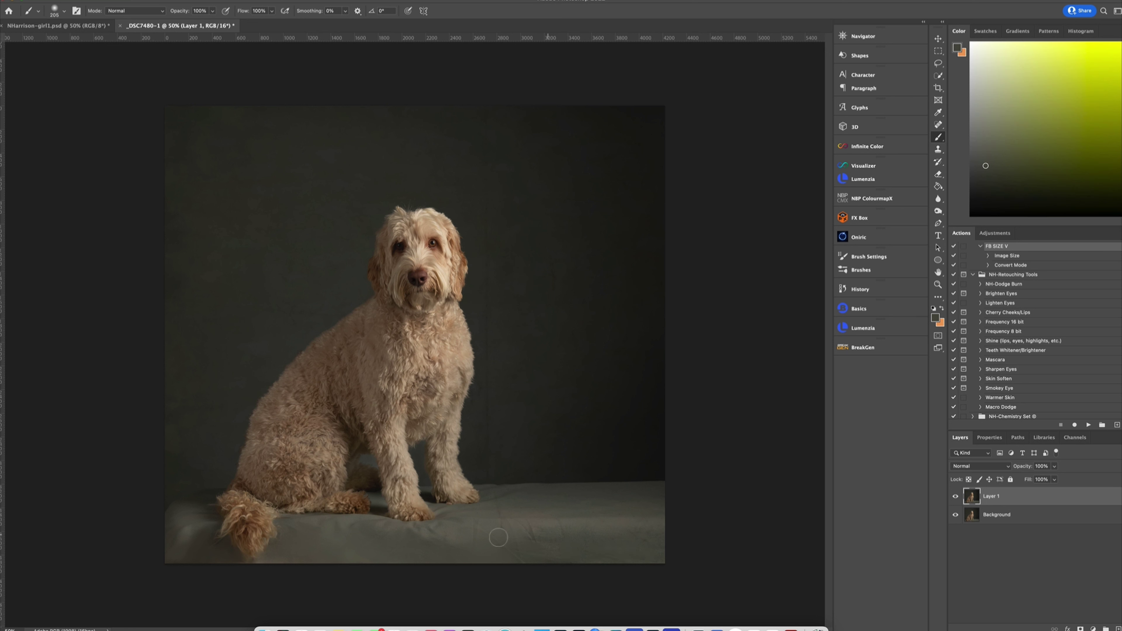
{"action": "left_click_drag", "start_coordinate": [588, 552], "coordinate": [613, 548]}
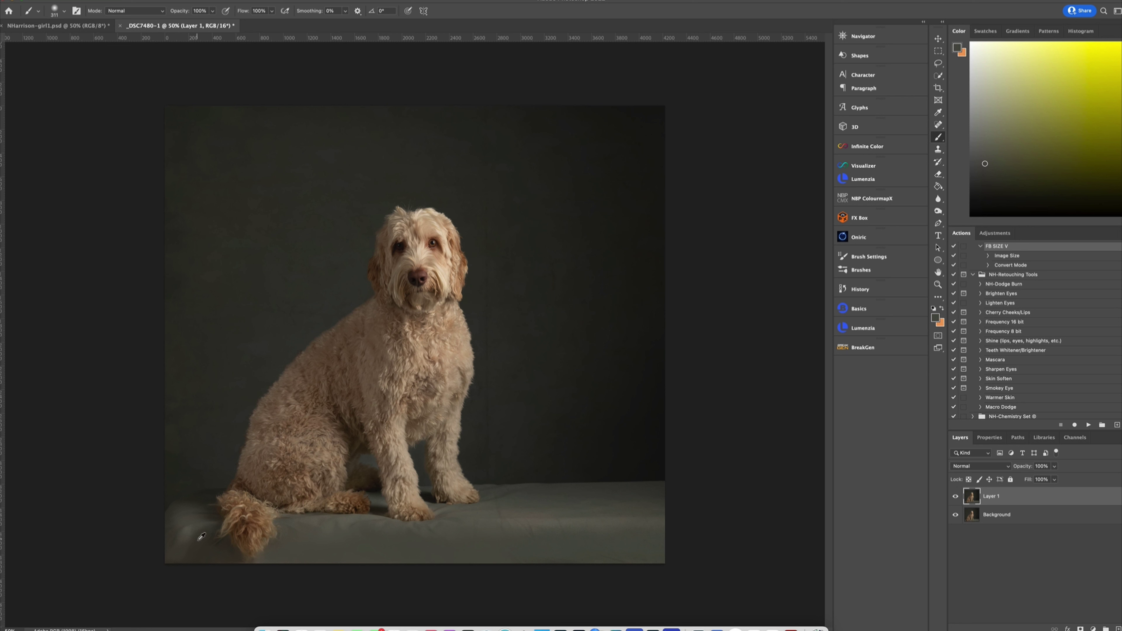
{"action": "left_click", "coordinate": [514, 527], "text": "alt"}
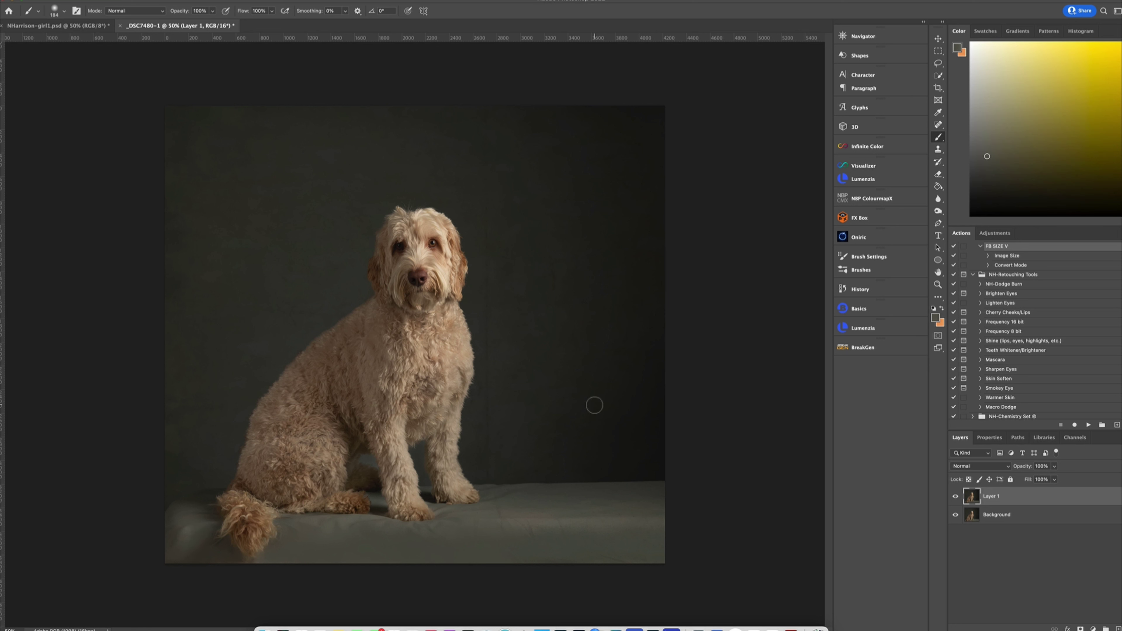
Flatten the painted image and duplicate the Background layer
{"action": "left_click", "coordinate": [75, 1]}
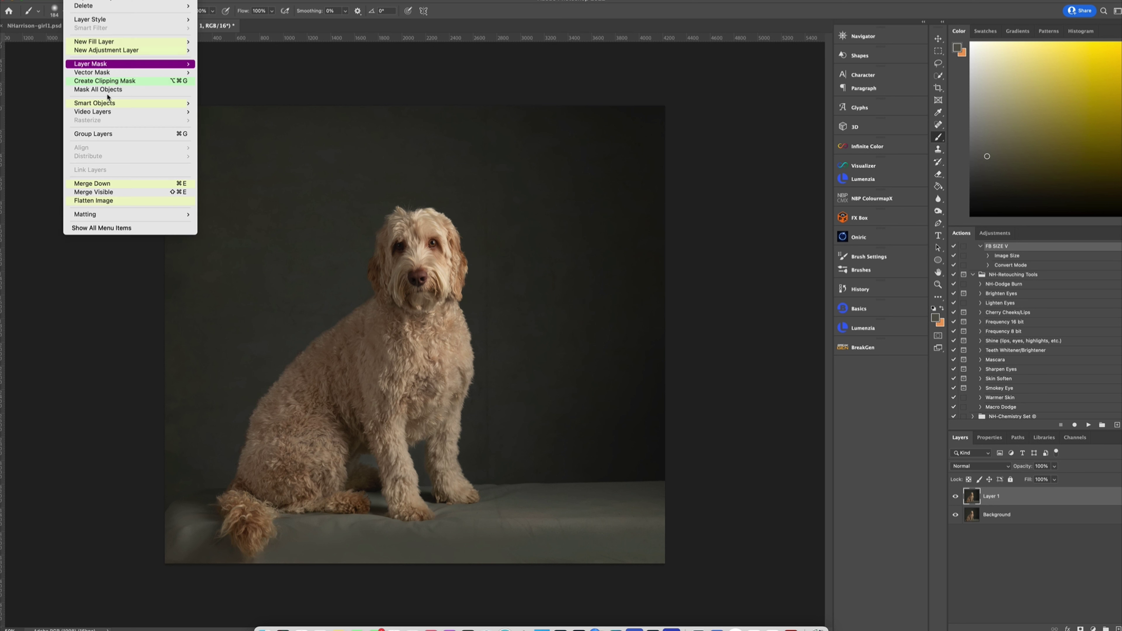
{"action": "left_click", "coordinate": [127, 202]}
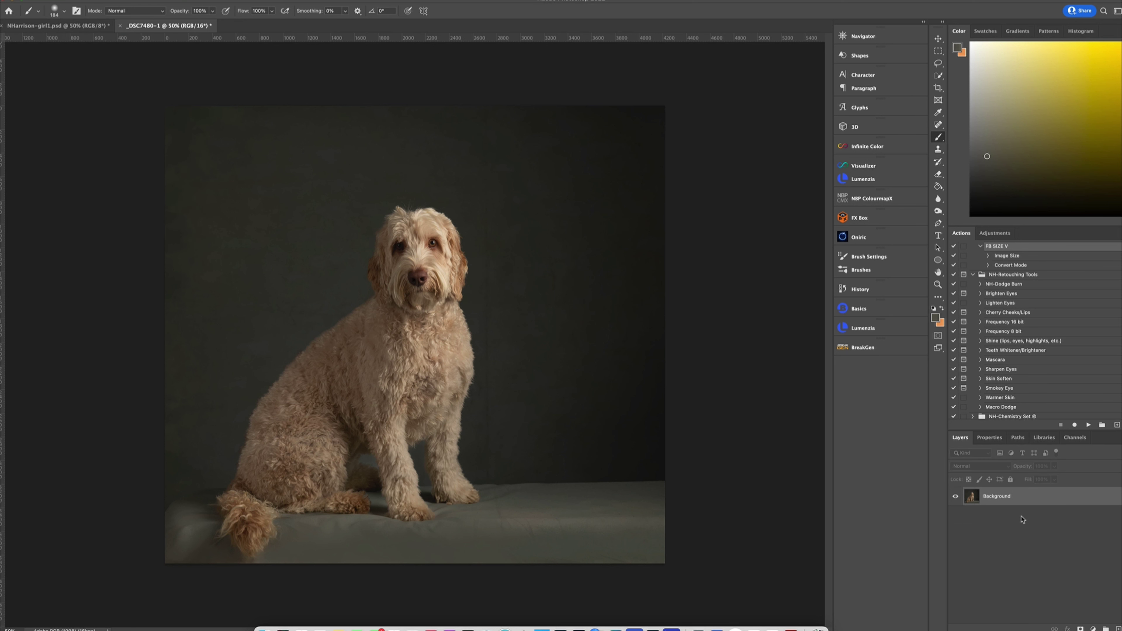
{"action": "key", "text": "ctrl+j"}
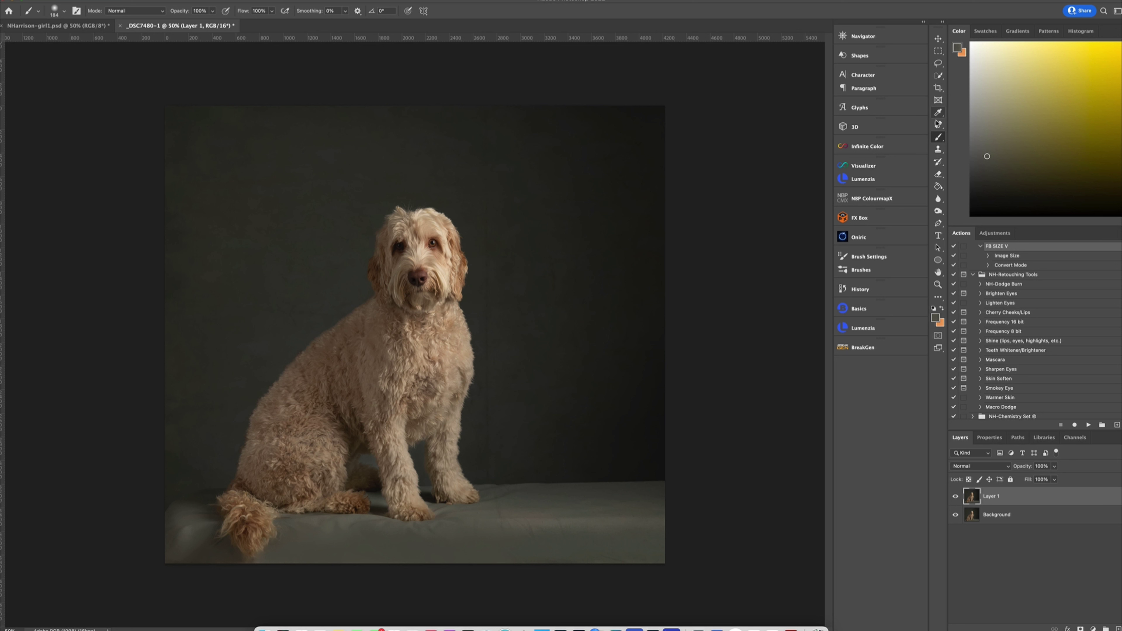
Use the Patch tool to repair the backdrop crease running down beside the dog's head and chest
{"action": "left_click", "coordinate": [938, 125]}
{"action": "left_click", "coordinate": [966, 138]}
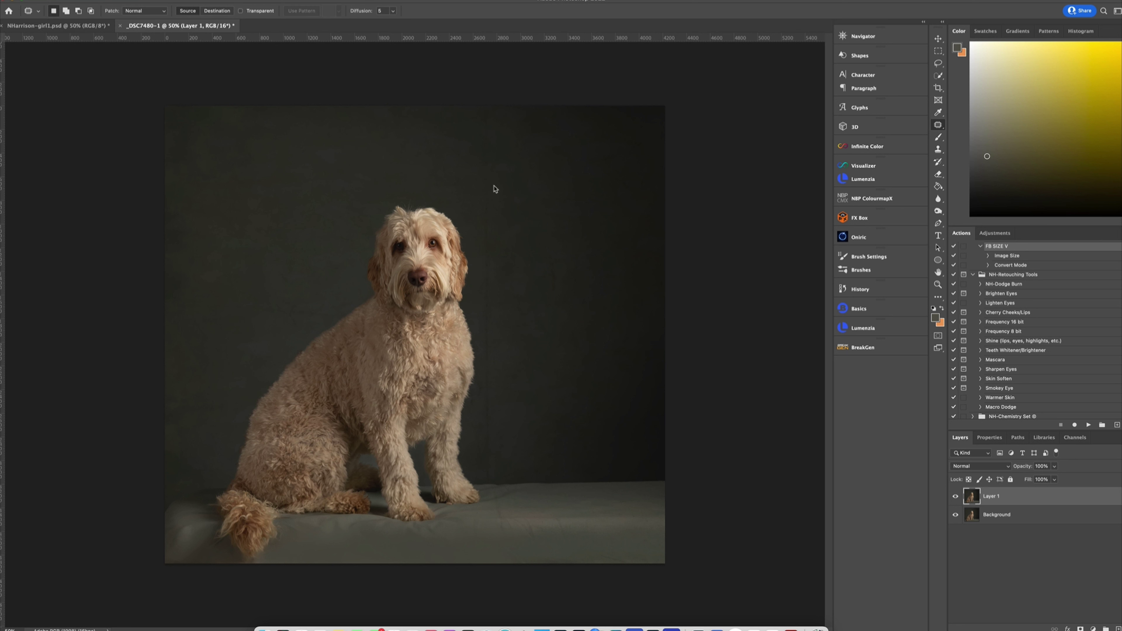
{"action": "mouse_move", "coordinate": [478, 141]}
{"action": "left_mouse_down"}
{"action": "mouse_move", "coordinate": [512, 145]}
{"action": "mouse_move", "coordinate": [481, 164]}
{"action": "mouse_move", "coordinate": [516, 183]}
{"action": "mouse_move", "coordinate": [485, 223]}
{"action": "mouse_move", "coordinate": [518, 251]}
{"action": "mouse_move", "coordinate": [497, 248]}
{"action": "mouse_move", "coordinate": [510, 304]}
{"action": "mouse_move", "coordinate": [481, 376]}
{"action": "mouse_move", "coordinate": [490, 383]}
{"action": "left_mouse_up"}
{"action": "left_click_drag", "start_coordinate": [491, 381], "coordinate": [512, 381]}
{"action": "mouse_move", "coordinate": [489, 376]}
{"action": "left_mouse_down"}
{"action": "mouse_move", "coordinate": [498, 428]}
{"action": "mouse_move", "coordinate": [513, 422]}
{"action": "mouse_move", "coordinate": [479, 457]}
{"action": "mouse_move", "coordinate": [498, 467]}
{"action": "mouse_move", "coordinate": [516, 440]}
{"action": "mouse_move", "coordinate": [484, 427]}
{"action": "mouse_move", "coordinate": [497, 409]}
{"action": "left_mouse_up"}
{"action": "key", "text": "super+d"}
{"action": "key", "text": "super+d"}
{"action": "key", "text": "super+d"}
Patch the remaining marks in the backdrop above the dog's head, to its right and in the upper left area
{"action": "left_click_drag", "start_coordinate": [471, 170], "coordinate": [470, 189]}
{"action": "mouse_move", "coordinate": [558, 243]}
{"action": "left_mouse_down"}
{"action": "mouse_move", "coordinate": [567, 278]}
{"action": "mouse_move", "coordinate": [573, 210]}
{"action": "left_mouse_up"}
{"action": "key", "text": "super+d"}
{"action": "mouse_move", "coordinate": [194, 215]}
{"action": "left_mouse_down"}
{"action": "mouse_move", "coordinate": [159, 260]}
{"action": "mouse_move", "coordinate": [187, 244]}
{"action": "left_mouse_up"}
{"action": "mouse_move", "coordinate": [188, 244]}
{"action": "left_mouse_down"}
{"action": "mouse_move", "coordinate": [220, 238]}
{"action": "mouse_move", "coordinate": [212, 287]}
{"action": "mouse_move", "coordinate": [238, 291]}
{"action": "left_mouse_up"}
{"action": "key", "text": "super+d"}
{"action": "key", "text": "super+d"}
Flatten the image onto a fresh Background copy and set the Mixer Brush to 43% wet and 43% load
{"action": "left_click", "coordinate": [75, 1]}
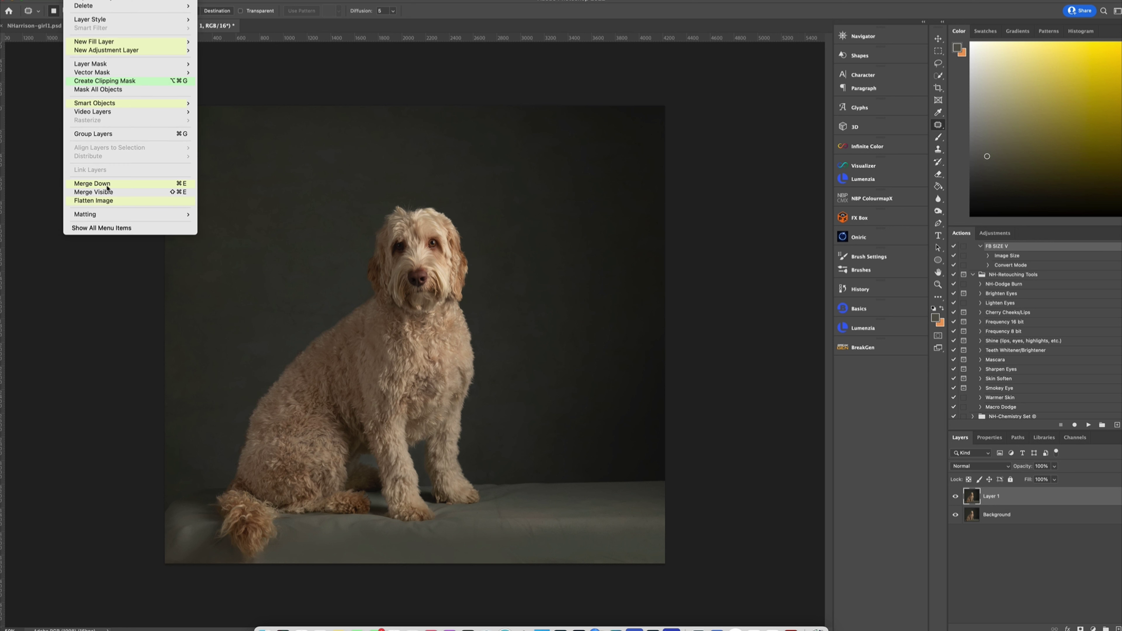
{"action": "left_click", "coordinate": [121, 201]}
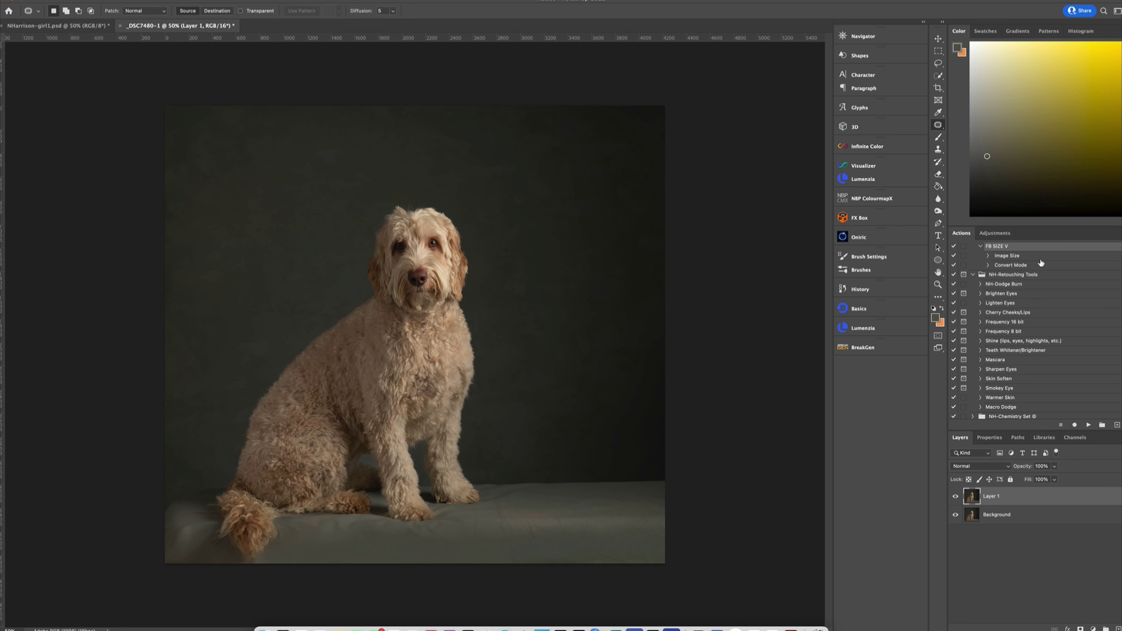
{"action": "left_click", "coordinate": [937, 137]}
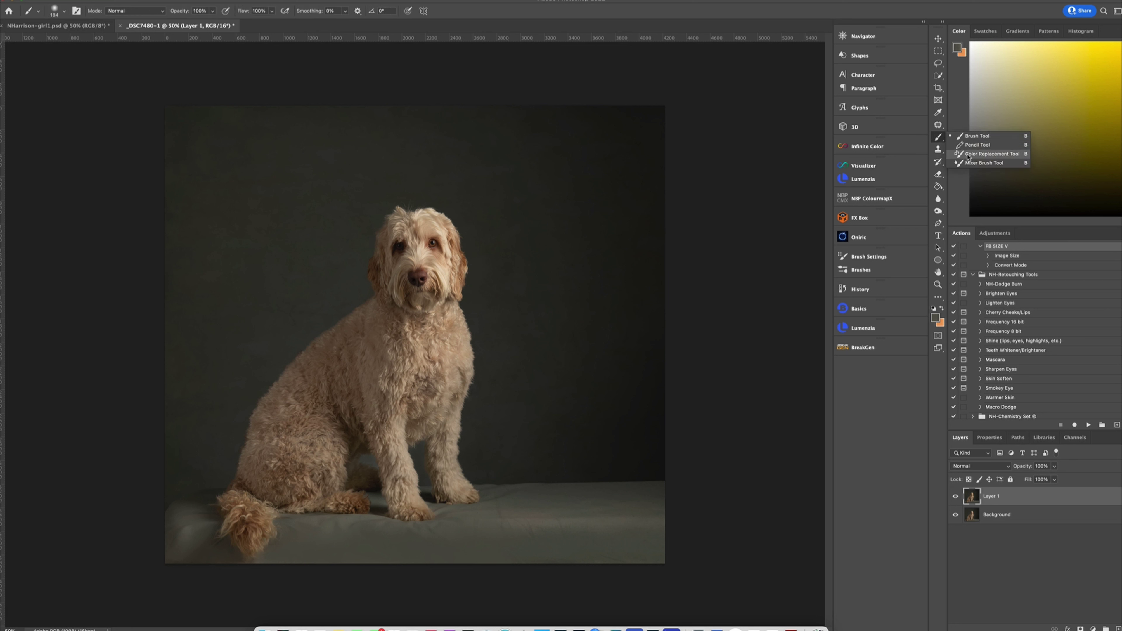
{"action": "left_click", "coordinate": [965, 163]}
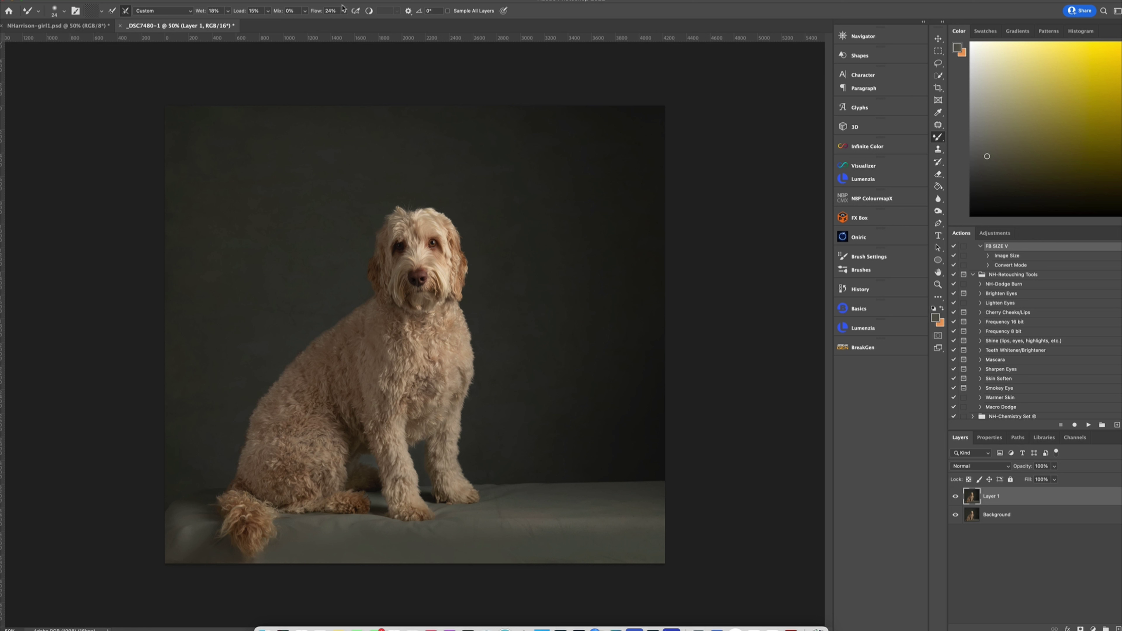
{"action": "left_click", "coordinate": [228, 12]}
{"action": "left_click", "coordinate": [268, 11]}
Blend the cloth's back edge into the backdrop on both sides of the dog with a large Mixer Brush
{"action": "left_click_drag", "start_coordinate": [193, 463], "coordinate": [201, 480]}
{"action": "mouse_move", "coordinate": [544, 480]}
{"action": "left_mouse_down"}
{"action": "mouse_move", "coordinate": [568, 484]}
{"action": "mouse_move", "coordinate": [523, 489]}
{"action": "mouse_move", "coordinate": [664, 485]}
{"action": "mouse_move", "coordinate": [628, 485]}
{"action": "mouse_move", "coordinate": [652, 455]}
{"action": "mouse_move", "coordinate": [665, 483]}
{"action": "mouse_move", "coordinate": [628, 475]}
{"action": "mouse_move", "coordinate": [586, 495]}
{"action": "mouse_move", "coordinate": [499, 490]}
{"action": "mouse_move", "coordinate": [626, 491]}
{"action": "mouse_move", "coordinate": [590, 489]}
{"action": "mouse_move", "coordinate": [607, 438]}
{"action": "mouse_move", "coordinate": [655, 435]}
{"action": "left_mouse_up"}
{"action": "mouse_move", "coordinate": [635, 471]}
{"action": "left_mouse_down"}
{"action": "mouse_move", "coordinate": [670, 468]}
{"action": "mouse_move", "coordinate": [649, 501]}
{"action": "mouse_move", "coordinate": [667, 448]}
{"action": "mouse_move", "coordinate": [649, 490]}
{"action": "mouse_move", "coordinate": [666, 488]}
{"action": "mouse_move", "coordinate": [668, 522]}
{"action": "mouse_move", "coordinate": [661, 476]}
{"action": "mouse_move", "coordinate": [629, 492]}
{"action": "mouse_move", "coordinate": [572, 476]}
{"action": "mouse_move", "coordinate": [551, 489]}
{"action": "mouse_move", "coordinate": [572, 498]}
{"action": "left_mouse_up"}
{"action": "mouse_move", "coordinate": [656, 524]}
{"action": "left_mouse_down"}
{"action": "mouse_move", "coordinate": [636, 465]}
{"action": "mouse_move", "coordinate": [580, 485]}
{"action": "left_mouse_up"}
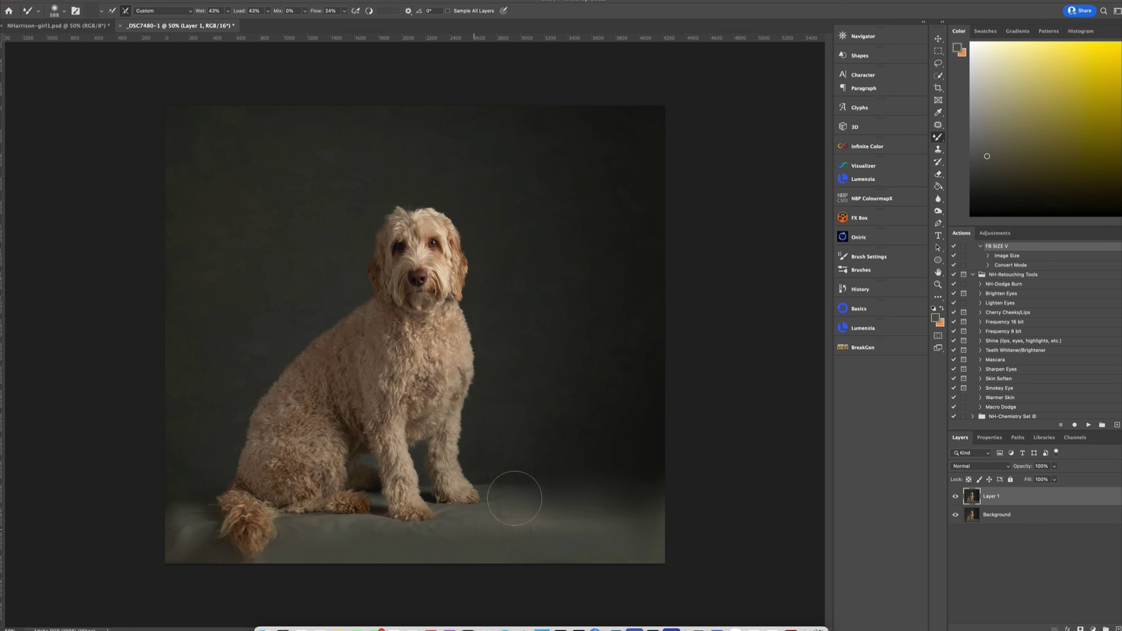
{"action": "left_click_drag", "start_coordinate": [533, 459], "coordinate": [481, 486]}
{"action": "left_click_drag", "start_coordinate": [508, 487], "coordinate": [518, 487]}
{"action": "left_click_drag", "start_coordinate": [514, 519], "coordinate": [493, 513]}
Blend the cloth around the front paws and left of the tail with a smaller Mixer Brush
{"action": "left_click_drag", "start_coordinate": [460, 515], "coordinate": [453, 512], "text": "ctrl+alt"}
{"action": "left_click_drag", "start_coordinate": [203, 505], "coordinate": [200, 510]}
{"action": "left_click_drag", "start_coordinate": [190, 516], "coordinate": [194, 517]}
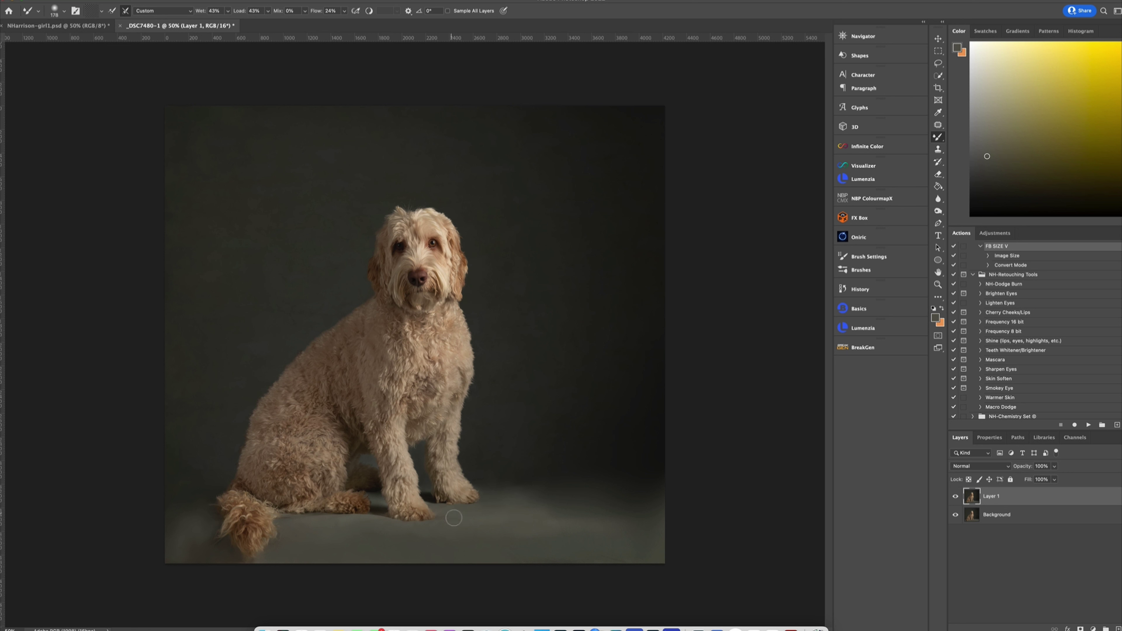
{"action": "left_click_drag", "start_coordinate": [473, 519], "coordinate": [457, 518], "text": "ctrl+alt"}
{"action": "left_click_drag", "start_coordinate": [584, 529], "coordinate": [603, 529]}
Smooth the backdrop above and beside the dog with the Mixer Brush, and flatten the image
{"action": "left_click_drag", "start_coordinate": [380, 146], "coordinate": [417, 146]}
{"action": "left_click_drag", "start_coordinate": [317, 302], "coordinate": [264, 302], "text": "ctrl+alt"}
{"action": "left_click_drag", "start_coordinate": [563, 277], "coordinate": [588, 276], "text": "ctrl+alt"}
{"action": "left_click", "coordinate": [73, 1]}
{"action": "left_click", "coordinate": [140, 201]}
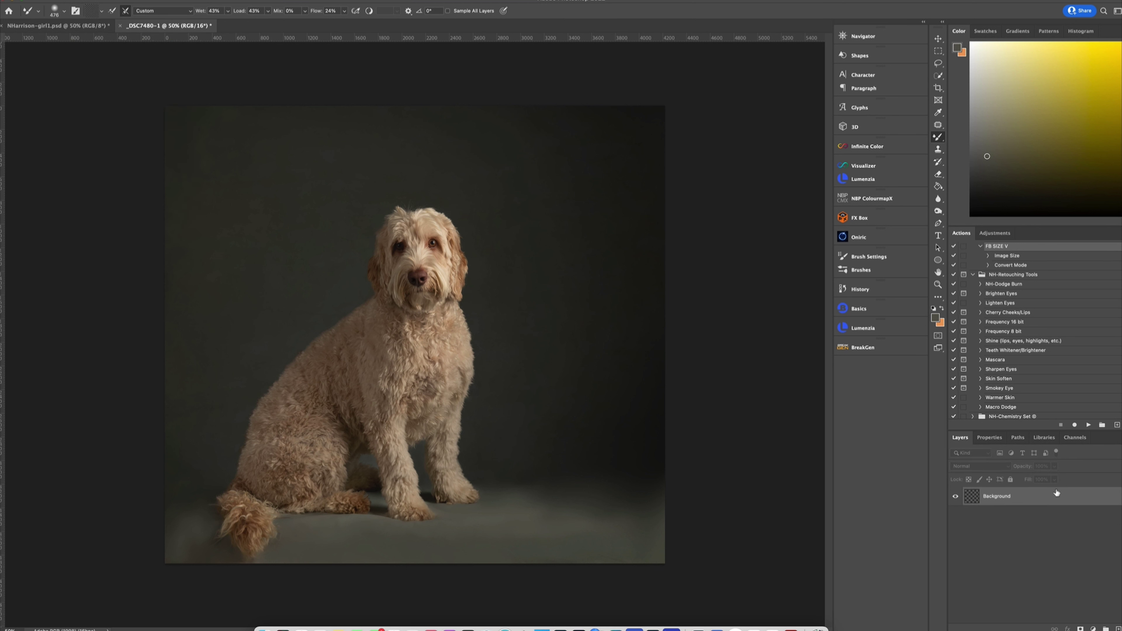
Run the NH-Dodge Burn action and prepare to paint the Burn layer's mask with the regular Brush at 15% flow
{"action": "left_click", "coordinate": [1013, 285]}
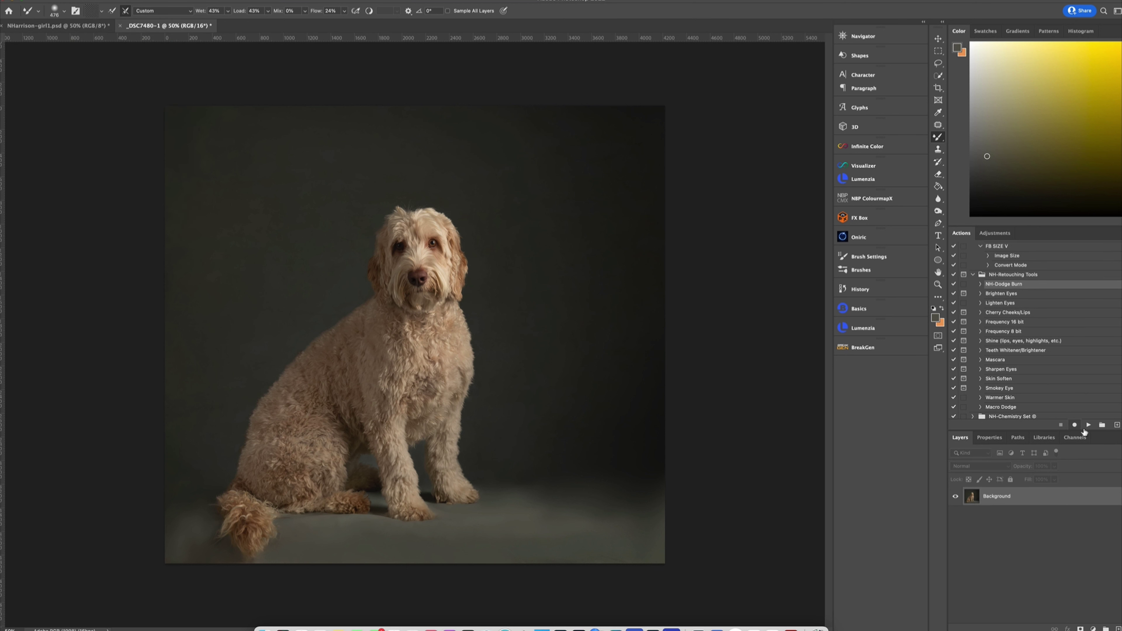
{"action": "left_click", "coordinate": [1088, 424]}
{"action": "left_click", "coordinate": [965, 493]}
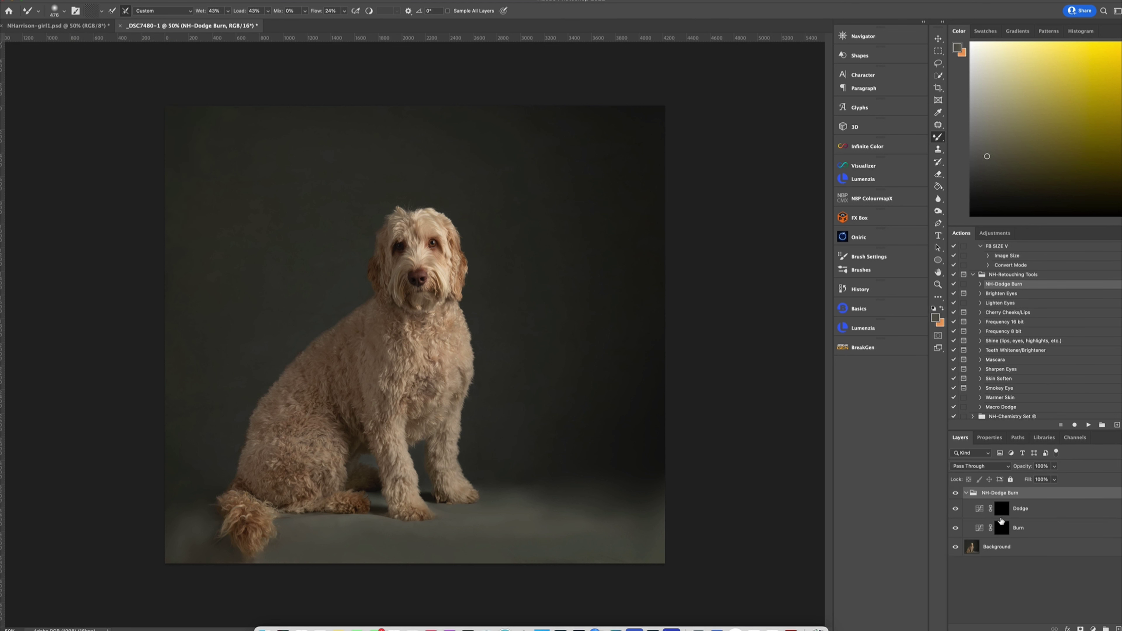
{"action": "left_click", "coordinate": [1016, 528]}
{"action": "left_click", "coordinate": [935, 138]}
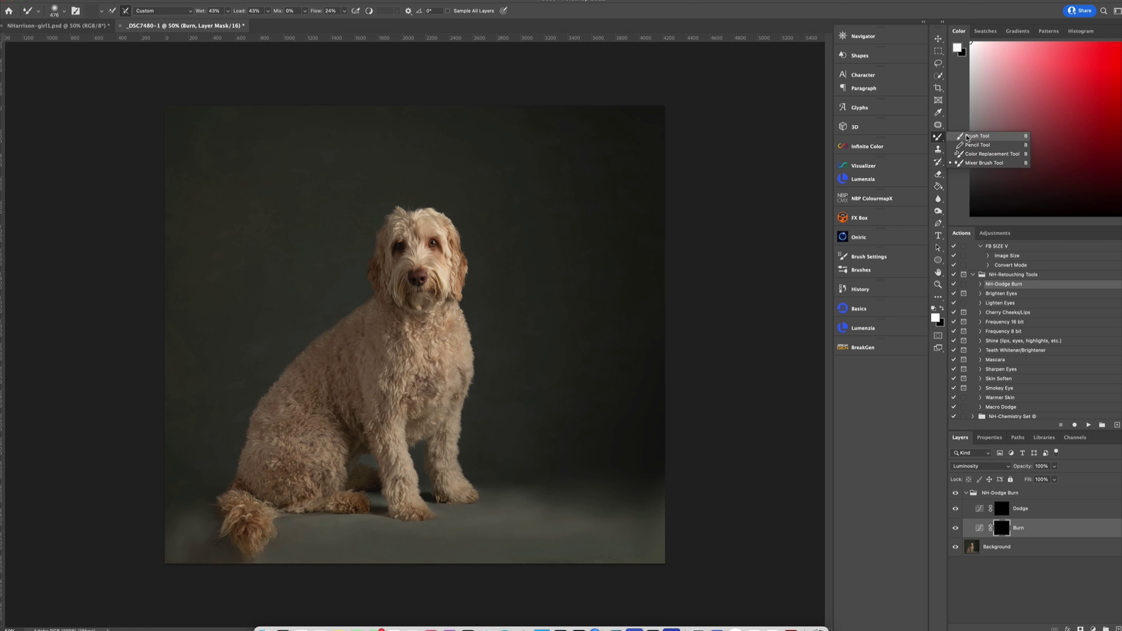
{"action": "left_click", "coordinate": [976, 136]}
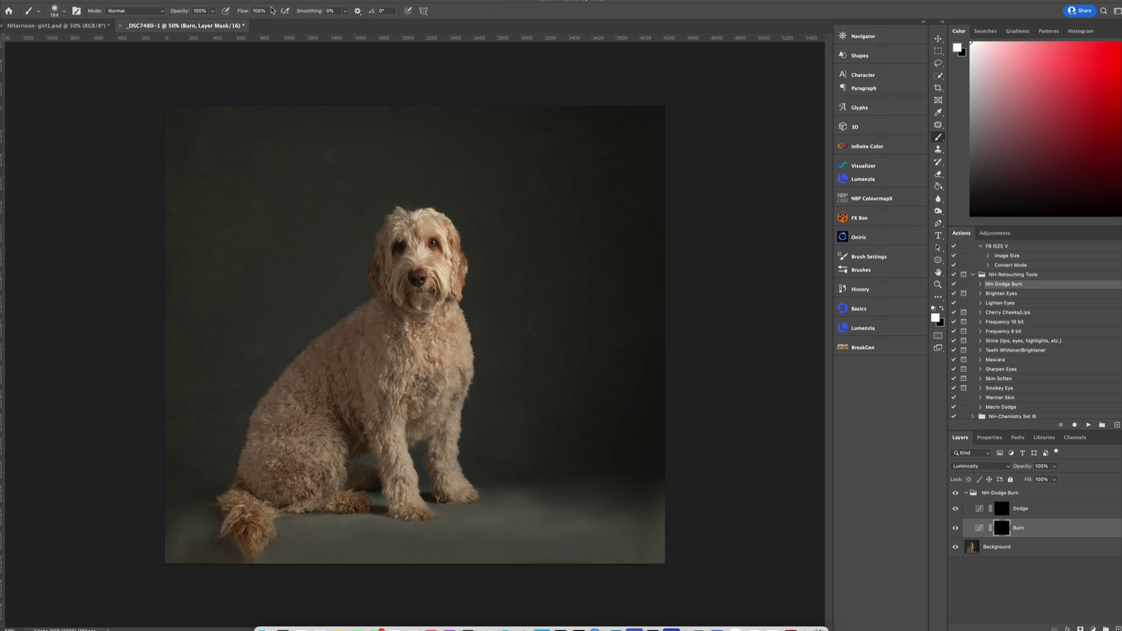
{"action": "left_click", "coordinate": [272, 10]}
Burn in the cloth from the photo's right edge across to its left edge with white on the Burn mask
{"action": "left_click_drag", "start_coordinate": [564, 494], "coordinate": [577, 489], "text": "ctrl+alt"}
{"action": "mouse_move", "coordinate": [483, 508]}
{"action": "left_mouse_down"}
{"action": "mouse_move", "coordinate": [643, 529]}
{"action": "mouse_move", "coordinate": [672, 522]}
{"action": "mouse_move", "coordinate": [679, 501]}
{"action": "mouse_move", "coordinate": [657, 569]}
{"action": "left_mouse_up"}
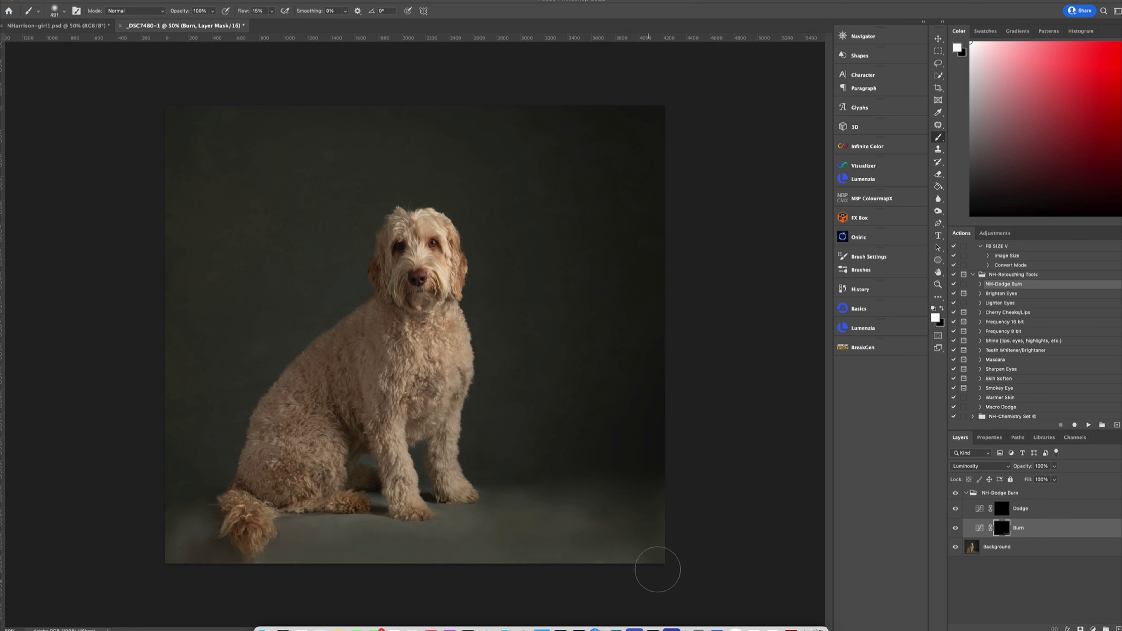
{"action": "mouse_move", "coordinate": [610, 541]}
{"action": "left_mouse_down"}
{"action": "mouse_move", "coordinate": [595, 521]}
{"action": "mouse_move", "coordinate": [657, 547]}
{"action": "mouse_move", "coordinate": [546, 569]}
{"action": "mouse_move", "coordinate": [597, 530]}
{"action": "mouse_move", "coordinate": [556, 501]}
{"action": "mouse_move", "coordinate": [644, 500]}
{"action": "mouse_move", "coordinate": [633, 567]}
{"action": "mouse_move", "coordinate": [553, 512]}
{"action": "left_mouse_up"}
{"action": "mouse_move", "coordinate": [477, 524]}
{"action": "left_mouse_down"}
{"action": "mouse_move", "coordinate": [449, 528]}
{"action": "mouse_move", "coordinate": [437, 555]}
{"action": "mouse_move", "coordinate": [464, 576]}
{"action": "mouse_move", "coordinate": [362, 535]}
{"action": "mouse_move", "coordinate": [314, 533]}
{"action": "mouse_move", "coordinate": [315, 547]}
{"action": "mouse_move", "coordinate": [292, 562]}
{"action": "mouse_move", "coordinate": [277, 537]}
{"action": "mouse_move", "coordinate": [267, 558]}
{"action": "mouse_move", "coordinate": [223, 542]}
{"action": "mouse_move", "coordinate": [178, 550]}
{"action": "mouse_move", "coordinate": [192, 526]}
{"action": "mouse_move", "coordinate": [191, 561]}
{"action": "mouse_move", "coordinate": [171, 536]}
{"action": "left_mouse_up"}
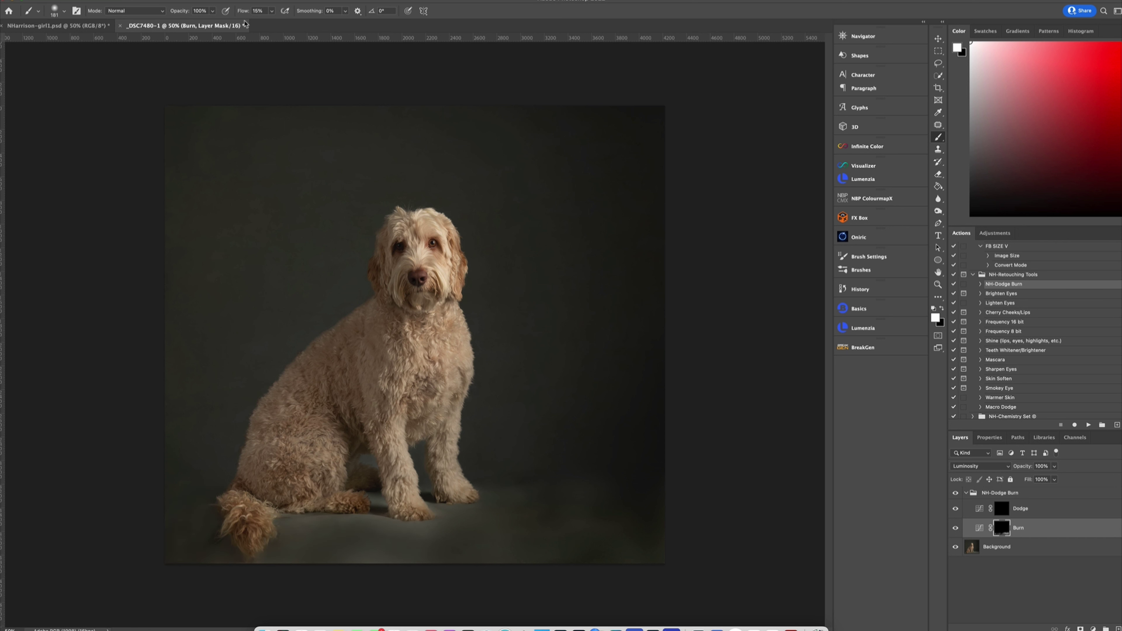
Lower the brush flow to 10% and burn the cloth around the tail and beneath the paws out to the right
{"action": "left_click", "coordinate": [272, 11]}
{"action": "left_click_drag", "start_coordinate": [471, 524], "coordinate": [480, 525], "text": "ctrl+alt"}
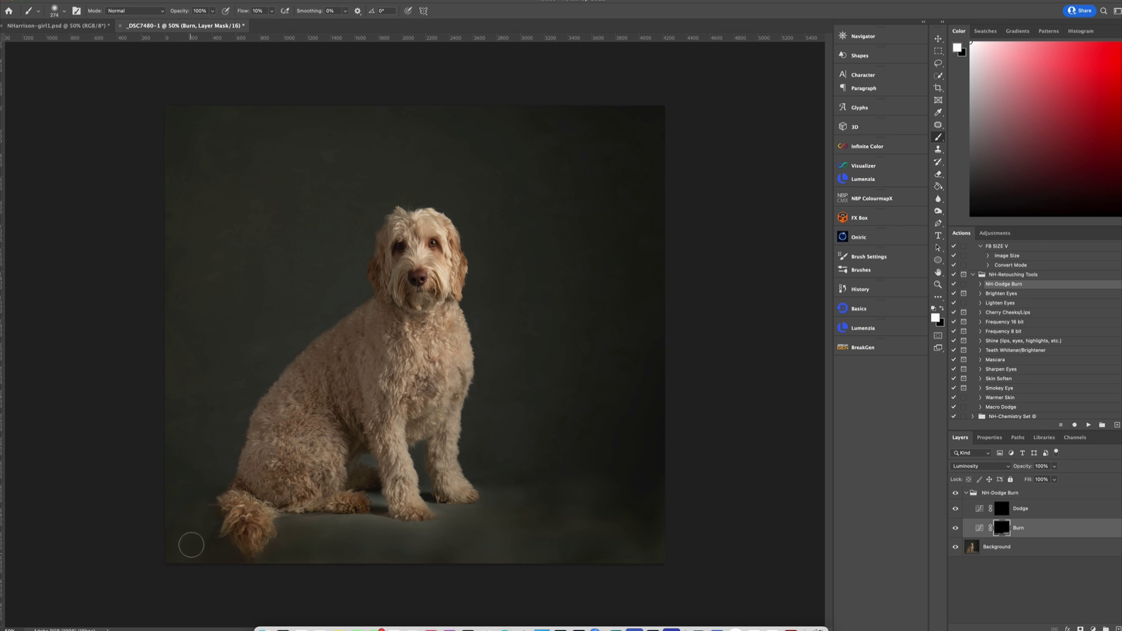
{"action": "mouse_move", "coordinate": [191, 545]}
{"action": "left_mouse_down"}
{"action": "mouse_move", "coordinate": [202, 518]}
{"action": "mouse_move", "coordinate": [189, 518]}
{"action": "mouse_move", "coordinate": [178, 543]}
{"action": "mouse_move", "coordinate": [219, 523]}
{"action": "mouse_move", "coordinate": [199, 562]}
{"action": "mouse_move", "coordinate": [219, 516]}
{"action": "left_mouse_up"}
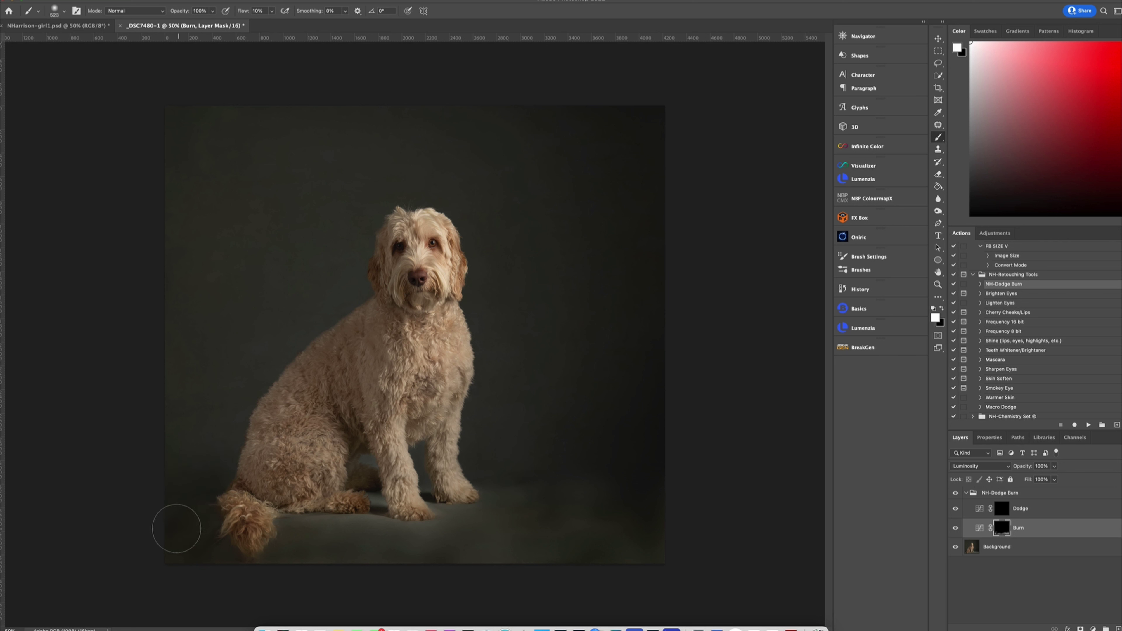
{"action": "left_click_drag", "start_coordinate": [205, 526], "coordinate": [181, 528], "text": "ctrl+alt"}
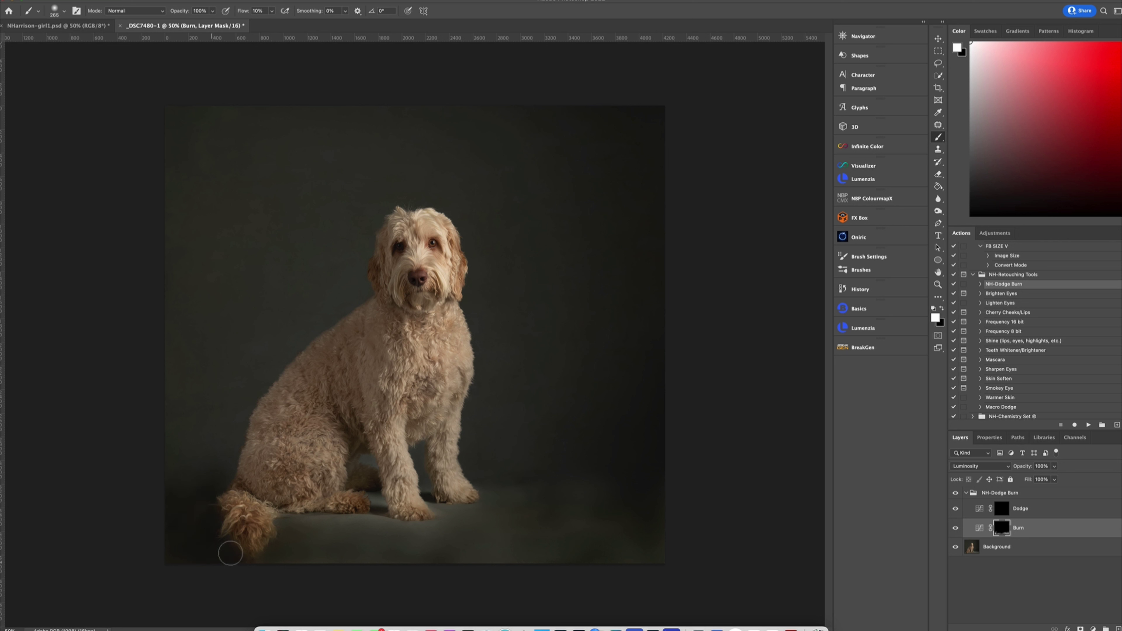
{"action": "left_click_drag", "start_coordinate": [273, 557], "coordinate": [276, 557], "text": "ctrl+alt"}
{"action": "left_click_drag", "start_coordinate": [195, 512], "coordinate": [208, 513]}
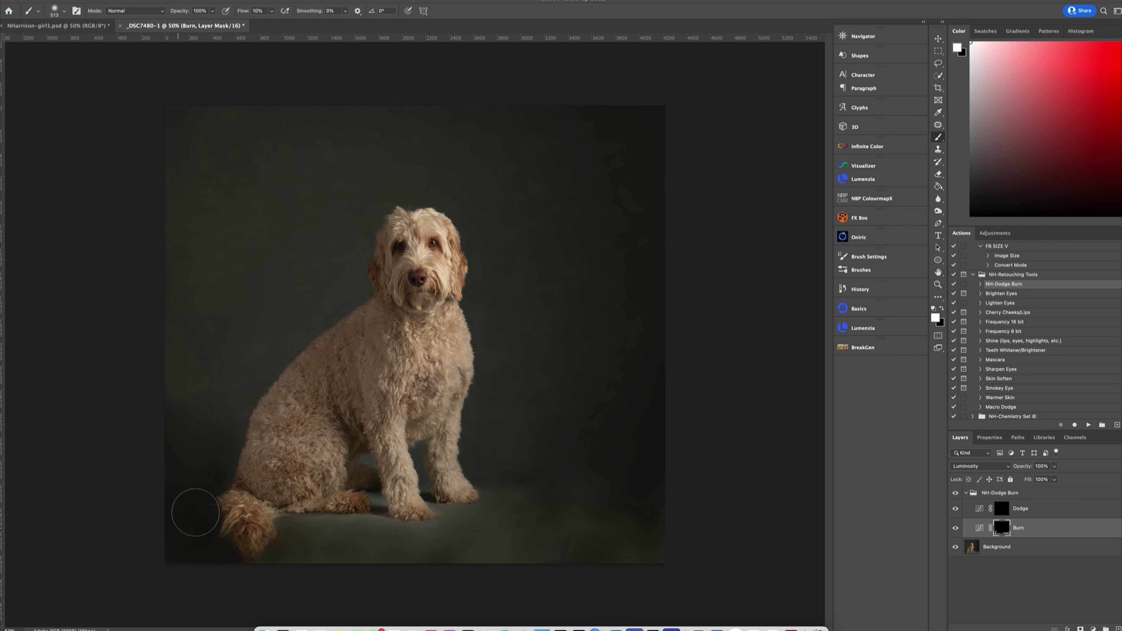
{"action": "mouse_move", "coordinate": [302, 538]}
{"action": "left_mouse_down"}
{"action": "mouse_move", "coordinate": [293, 514]}
{"action": "mouse_move", "coordinate": [275, 544]}
{"action": "mouse_move", "coordinate": [286, 527]}
{"action": "mouse_move", "coordinate": [213, 560]}
{"action": "mouse_move", "coordinate": [166, 544]}
{"action": "mouse_move", "coordinate": [200, 576]}
{"action": "left_mouse_up"}
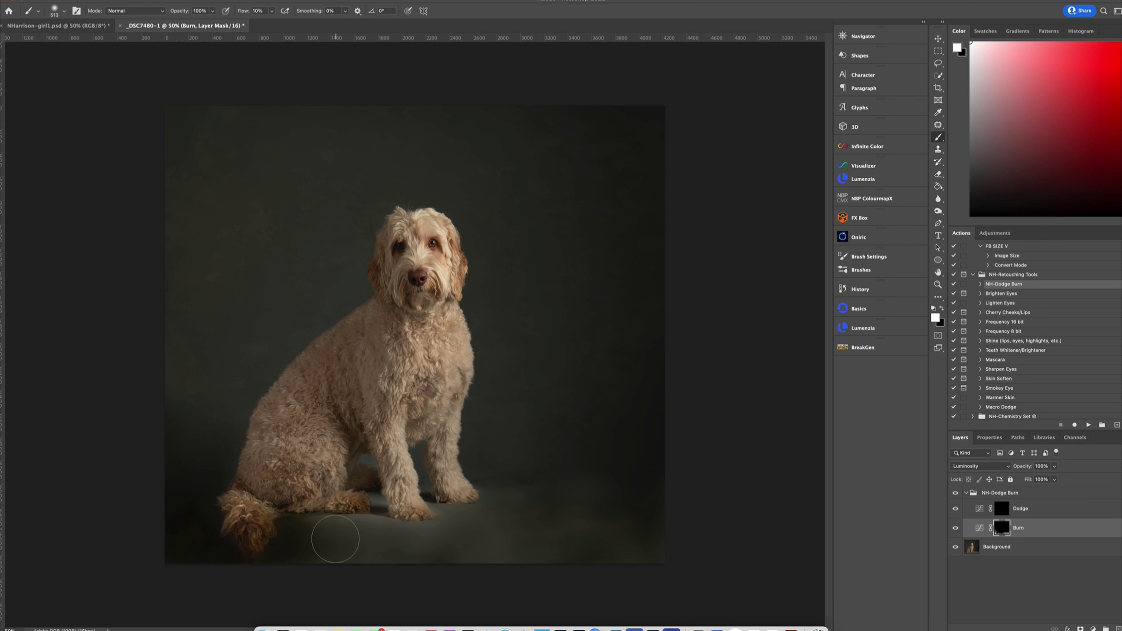
{"action": "mouse_move", "coordinate": [335, 539]}
{"action": "left_mouse_down"}
{"action": "mouse_move", "coordinate": [291, 555]}
{"action": "mouse_move", "coordinate": [345, 559]}
{"action": "mouse_move", "coordinate": [342, 545]}
{"action": "mouse_move", "coordinate": [391, 530]}
{"action": "mouse_move", "coordinate": [376, 525]}
{"action": "mouse_move", "coordinate": [443, 530]}
{"action": "mouse_move", "coordinate": [399, 543]}
{"action": "mouse_move", "coordinate": [483, 544]}
{"action": "mouse_move", "coordinate": [416, 549]}
{"action": "mouse_move", "coordinate": [464, 526]}
{"action": "mouse_move", "coordinate": [447, 515]}
{"action": "mouse_move", "coordinate": [543, 532]}
{"action": "mouse_move", "coordinate": [488, 556]}
{"action": "mouse_move", "coordinate": [546, 565]}
{"action": "mouse_move", "coordinate": [536, 527]}
{"action": "mouse_move", "coordinate": [585, 512]}
{"action": "mouse_move", "coordinate": [553, 503]}
{"action": "mouse_move", "coordinate": [515, 512]}
{"action": "mouse_move", "coordinate": [522, 497]}
{"action": "mouse_move", "coordinate": [505, 517]}
{"action": "mouse_move", "coordinate": [594, 514]}
{"action": "left_mouse_up"}
{"action": "mouse_move", "coordinate": [586, 562]}
{"action": "left_mouse_down"}
{"action": "mouse_move", "coordinate": [527, 575]}
{"action": "mouse_move", "coordinate": [472, 536]}
{"action": "mouse_move", "coordinate": [434, 537]}
{"action": "mouse_move", "coordinate": [451, 531]}
{"action": "left_mouse_up"}
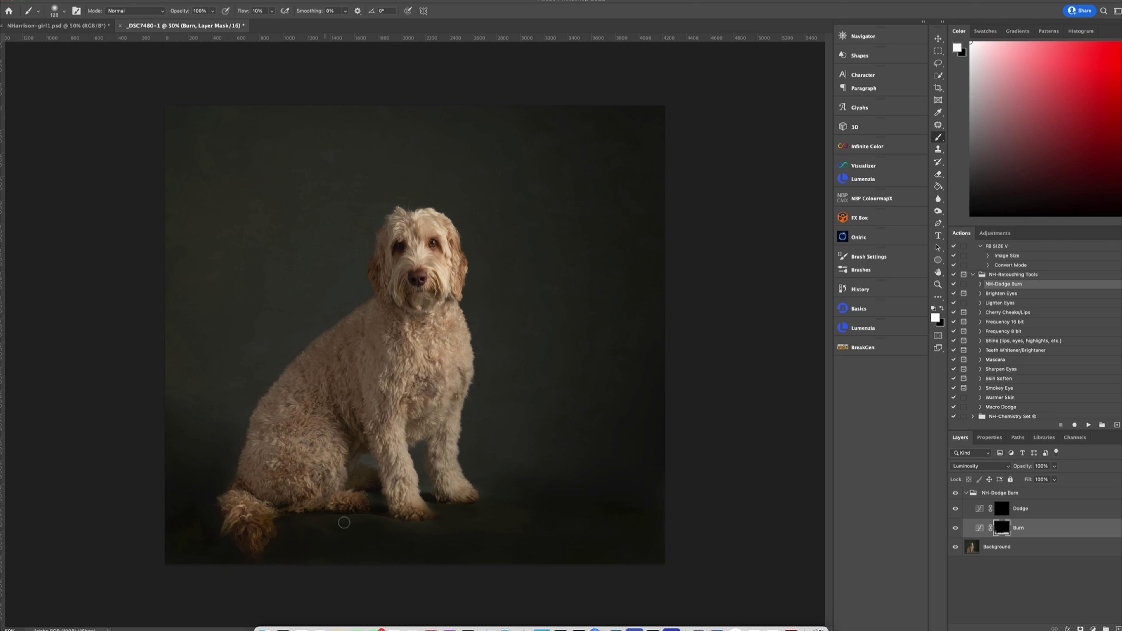
Enlarge the brush and burn in the tail and the backdrop along the photo's left side
{"action": "key", "text": "bracketright"}
{"action": "key", "text": "bracketright"}
{"action": "key", "text": "bracketright"}
{"action": "key", "text": "bracketright"}
{"action": "key", "text": "bracketright"}
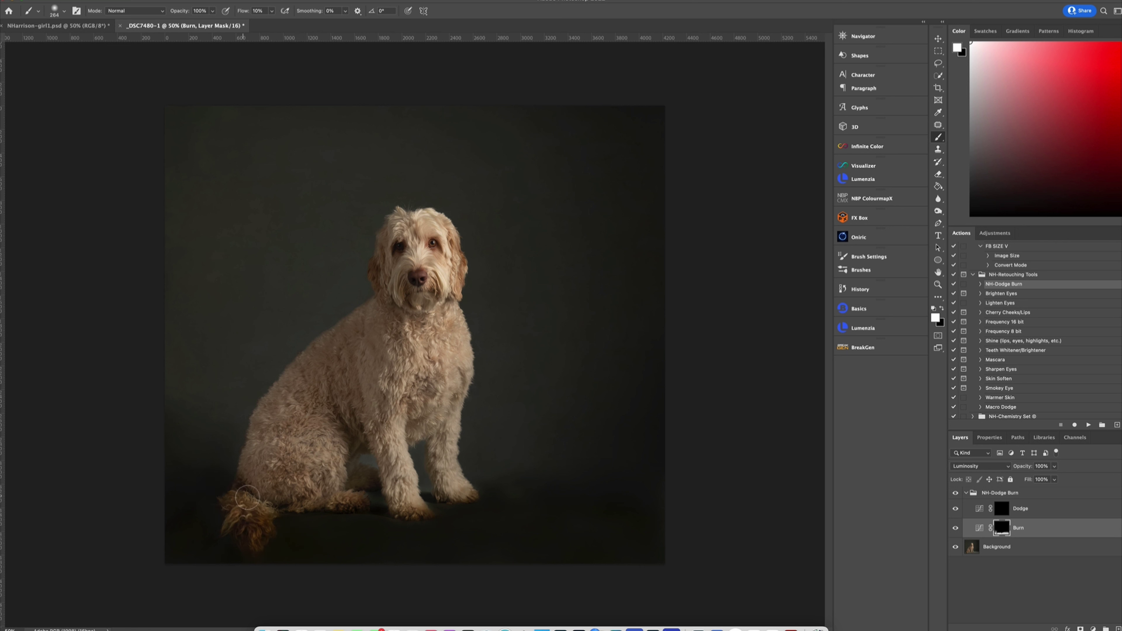
{"action": "mouse_move", "coordinate": [197, 461]}
{"action": "left_mouse_down"}
{"action": "mouse_move", "coordinate": [226, 451]}
{"action": "mouse_move", "coordinate": [178, 384]}
{"action": "mouse_move", "coordinate": [188, 341]}
{"action": "mouse_move", "coordinate": [244, 390]}
{"action": "mouse_move", "coordinate": [210, 374]}
{"action": "mouse_move", "coordinate": [153, 412]}
{"action": "mouse_move", "coordinate": [153, 394]}
{"action": "mouse_move", "coordinate": [183, 381]}
{"action": "mouse_move", "coordinate": [178, 287]}
{"action": "mouse_move", "coordinate": [243, 336]}
{"action": "mouse_move", "coordinate": [247, 364]}
{"action": "mouse_move", "coordinate": [208, 398]}
{"action": "mouse_move", "coordinate": [180, 456]}
{"action": "mouse_move", "coordinate": [223, 453]}
{"action": "mouse_move", "coordinate": [230, 414]}
{"action": "mouse_move", "coordinate": [215, 293]}
{"action": "mouse_move", "coordinate": [185, 257]}
{"action": "left_mouse_up"}
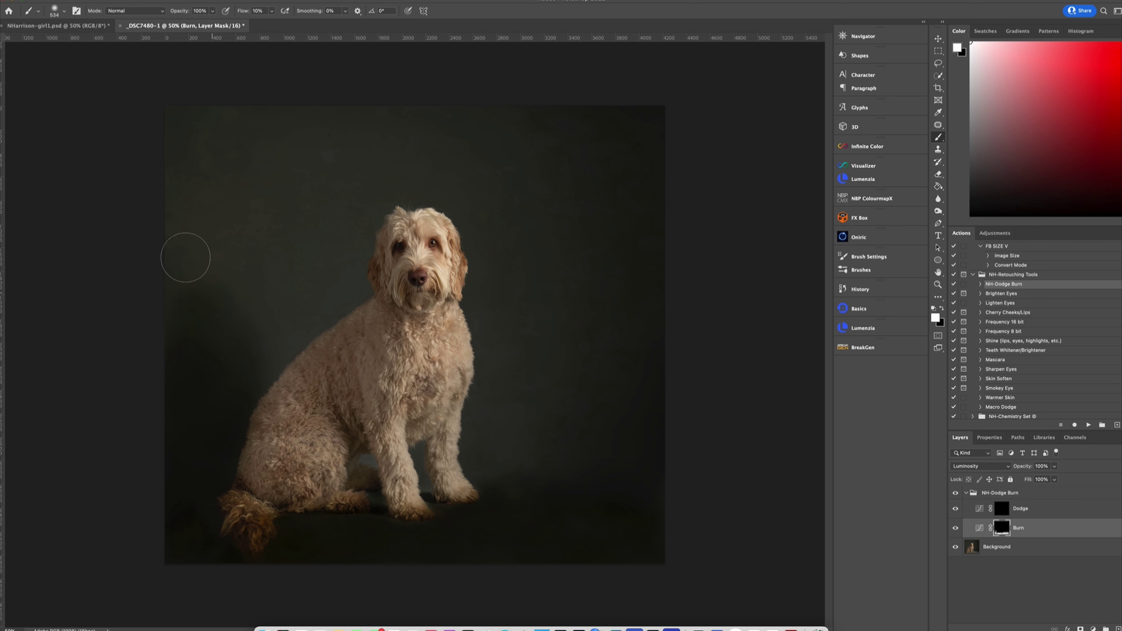
Burn the backdrop right of the dog from the paws to the upper corner, and deepen its left side
{"action": "mouse_move", "coordinate": [498, 488]}
{"action": "left_mouse_down"}
{"action": "mouse_move", "coordinate": [534, 483]}
{"action": "mouse_move", "coordinate": [583, 525]}
{"action": "mouse_move", "coordinate": [617, 517]}
{"action": "mouse_move", "coordinate": [533, 474]}
{"action": "mouse_move", "coordinate": [504, 488]}
{"action": "mouse_move", "coordinate": [493, 479]}
{"action": "mouse_move", "coordinate": [501, 428]}
{"action": "mouse_move", "coordinate": [527, 456]}
{"action": "mouse_move", "coordinate": [582, 423]}
{"action": "mouse_move", "coordinate": [495, 521]}
{"action": "left_mouse_up"}
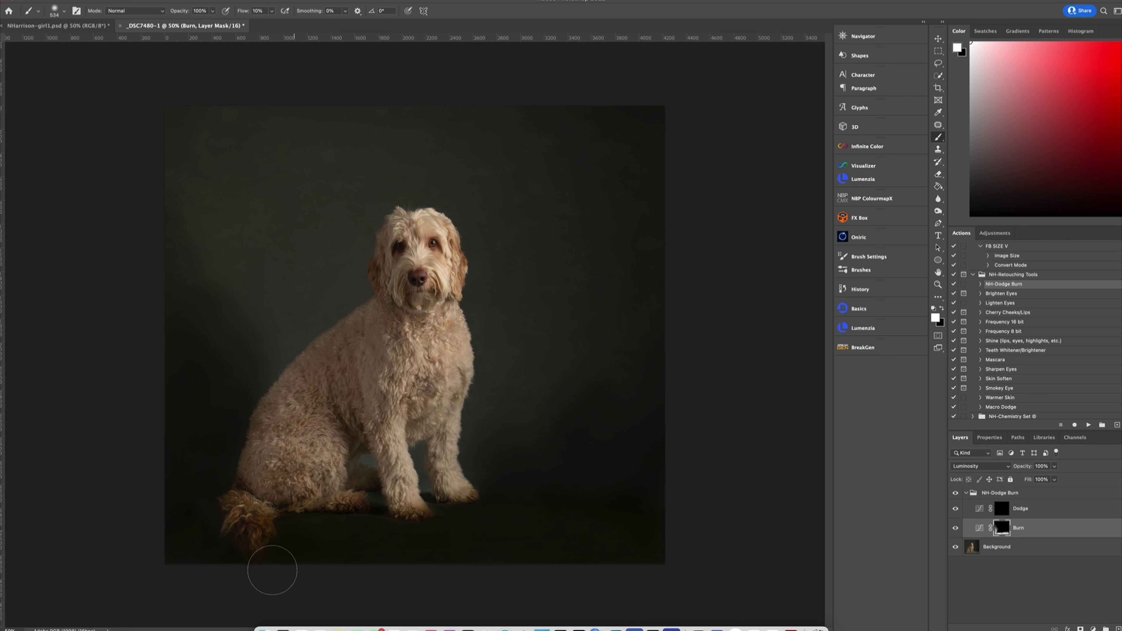
{"action": "left_click_drag", "start_coordinate": [546, 424], "coordinate": [588, 419]}
{"action": "mouse_move", "coordinate": [505, 443]}
{"action": "left_mouse_down"}
{"action": "mouse_move", "coordinate": [568, 435]}
{"action": "mouse_move", "coordinate": [629, 452]}
{"action": "mouse_move", "coordinate": [631, 533]}
{"action": "mouse_move", "coordinate": [518, 470]}
{"action": "mouse_move", "coordinate": [659, 252]}
{"action": "mouse_move", "coordinate": [645, 191]}
{"action": "mouse_move", "coordinate": [658, 147]}
{"action": "left_mouse_up"}
{"action": "mouse_move", "coordinate": [208, 249]}
{"action": "left_mouse_down"}
{"action": "mouse_move", "coordinate": [183, 68]}
{"action": "mouse_move", "coordinate": [212, 295]}
{"action": "mouse_move", "coordinate": [188, 118]}
{"action": "mouse_move", "coordinate": [205, 327]}
{"action": "mouse_move", "coordinate": [186, 275]}
{"action": "mouse_move", "coordinate": [238, 373]}
{"action": "mouse_move", "coordinate": [210, 487]}
{"action": "mouse_move", "coordinate": [231, 343]}
{"action": "mouse_move", "coordinate": [177, 101]}
{"action": "mouse_move", "coordinate": [179, 330]}
{"action": "mouse_move", "coordinate": [177, 174]}
{"action": "mouse_move", "coordinate": [203, 162]}
{"action": "mouse_move", "coordinate": [229, 94]}
{"action": "mouse_move", "coordinate": [247, 138]}
{"action": "mouse_move", "coordinate": [236, 278]}
{"action": "mouse_move", "coordinate": [247, 364]}
{"action": "mouse_move", "coordinate": [237, 284]}
{"action": "mouse_move", "coordinate": [236, 296]}
{"action": "mouse_move", "coordinate": [194, 192]}
{"action": "mouse_move", "coordinate": [184, 133]}
{"action": "mouse_move", "coordinate": [234, 161]}
{"action": "mouse_move", "coordinate": [226, 200]}
{"action": "mouse_move", "coordinate": [240, 213]}
{"action": "mouse_move", "coordinate": [247, 289]}
{"action": "mouse_move", "coordinate": [220, 331]}
{"action": "mouse_move", "coordinate": [178, 90]}
{"action": "mouse_move", "coordinate": [170, 328]}
{"action": "mouse_move", "coordinate": [225, 329]}
{"action": "mouse_move", "coordinate": [241, 359]}
{"action": "mouse_move", "coordinate": [214, 381]}
{"action": "left_mouse_up"}
{"action": "mouse_move", "coordinate": [554, 416]}
{"action": "left_mouse_down"}
{"action": "mouse_move", "coordinate": [504, 472]}
{"action": "mouse_move", "coordinate": [467, 449]}
{"action": "left_mouse_up"}
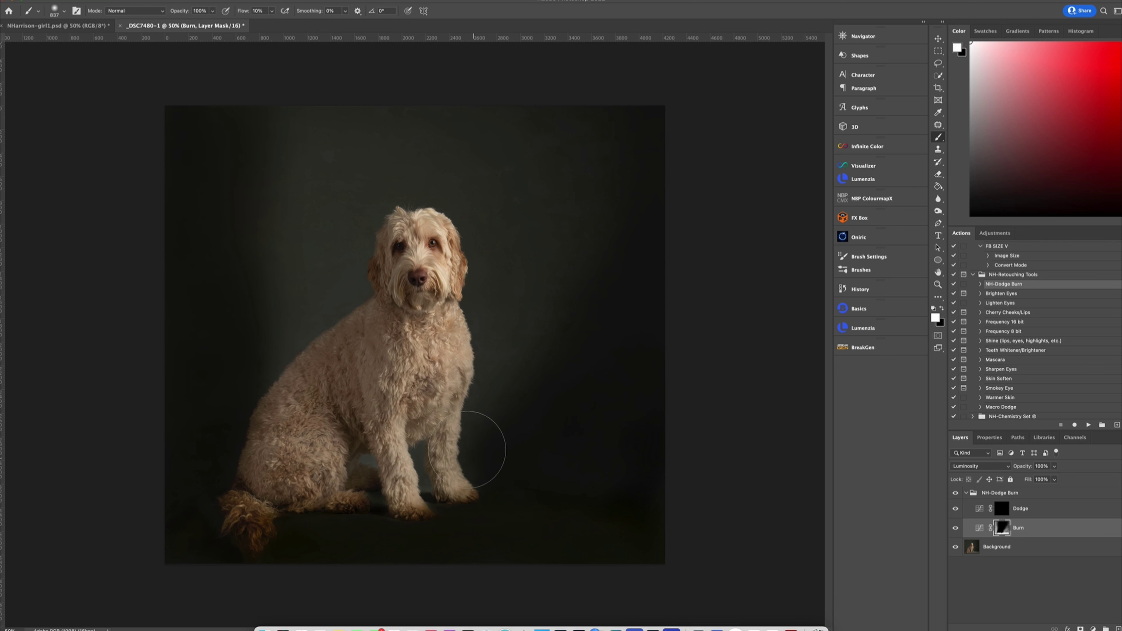
Burn the upper backdrop and the area behind the dog's back, leaving a lighter glow around its head
{"action": "mouse_move", "coordinate": [589, 185]}
{"action": "left_mouse_down"}
{"action": "mouse_move", "coordinate": [630, 173]}
{"action": "mouse_move", "coordinate": [641, 186]}
{"action": "left_mouse_up"}
{"action": "mouse_move", "coordinate": [641, 186]}
{"action": "left_mouse_down"}
{"action": "mouse_move", "coordinate": [553, 229]}
{"action": "mouse_move", "coordinate": [525, 370]}
{"action": "mouse_move", "coordinate": [609, 154]}
{"action": "mouse_move", "coordinate": [644, 130]}
{"action": "mouse_move", "coordinate": [618, 399]}
{"action": "mouse_move", "coordinate": [634, 511]}
{"action": "mouse_move", "coordinate": [539, 563]}
{"action": "mouse_move", "coordinate": [527, 516]}
{"action": "mouse_move", "coordinate": [431, 537]}
{"action": "mouse_move", "coordinate": [303, 532]}
{"action": "left_mouse_up"}
{"action": "mouse_move", "coordinate": [300, 453]}
{"action": "left_mouse_down"}
{"action": "mouse_move", "coordinate": [285, 473]}
{"action": "mouse_move", "coordinate": [258, 182]}
{"action": "mouse_move", "coordinate": [321, 107]}
{"action": "mouse_move", "coordinate": [490, 120]}
{"action": "mouse_move", "coordinate": [268, 231]}
{"action": "mouse_move", "coordinate": [561, 177]}
{"action": "mouse_move", "coordinate": [232, 125]}
{"action": "mouse_move", "coordinate": [264, 301]}
{"action": "mouse_move", "coordinate": [293, 178]}
{"action": "left_mouse_up"}
{"action": "left_click_drag", "start_coordinate": [269, 291], "coordinate": [245, 291]}
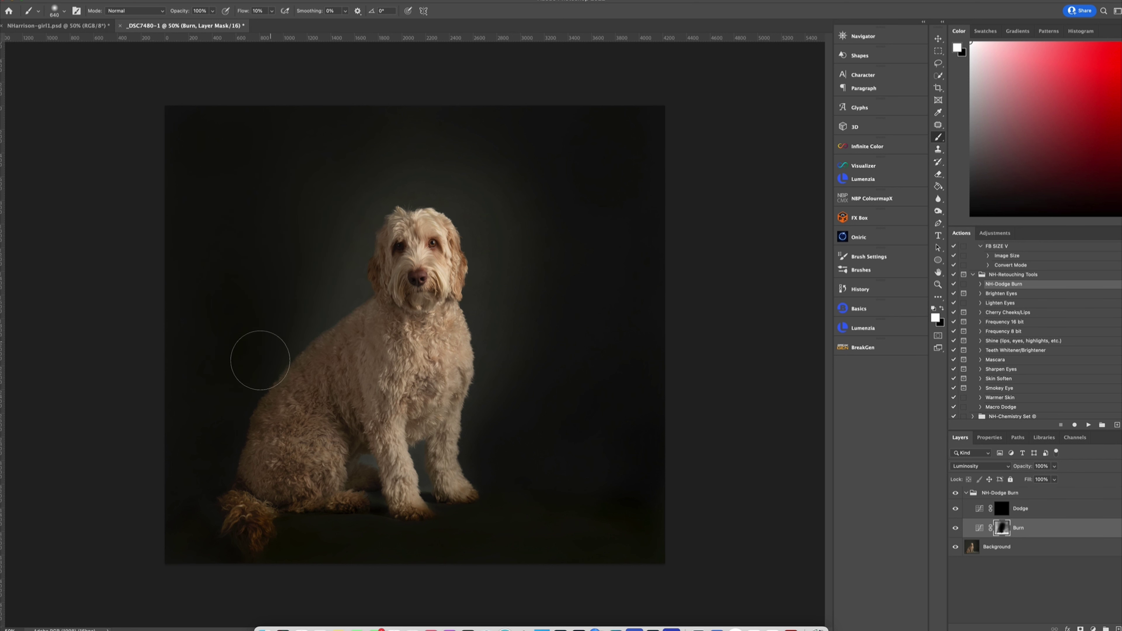
{"action": "mouse_move", "coordinate": [260, 360]}
{"action": "left_mouse_down"}
{"action": "mouse_move", "coordinate": [190, 160]}
{"action": "mouse_move", "coordinate": [165, 386]}
{"action": "mouse_move", "coordinate": [217, 536]}
{"action": "mouse_move", "coordinate": [390, 539]}
{"action": "mouse_move", "coordinate": [603, 510]}
{"action": "mouse_move", "coordinate": [544, 415]}
{"action": "mouse_move", "coordinate": [538, 240]}
{"action": "mouse_move", "coordinate": [527, 400]}
{"action": "mouse_move", "coordinate": [560, 183]}
{"action": "mouse_move", "coordinate": [558, 248]}
{"action": "mouse_move", "coordinate": [560, 229]}
{"action": "mouse_move", "coordinate": [500, 152]}
{"action": "mouse_move", "coordinate": [473, 89]}
{"action": "mouse_move", "coordinate": [574, 134]}
{"action": "mouse_move", "coordinate": [284, 128]}
{"action": "mouse_move", "coordinate": [457, 107]}
{"action": "mouse_move", "coordinate": [312, 151]}
{"action": "mouse_move", "coordinate": [238, 245]}
{"action": "mouse_move", "coordinate": [377, 102]}
{"action": "mouse_move", "coordinate": [522, 139]}
{"action": "mouse_move", "coordinate": [282, 148]}
{"action": "mouse_move", "coordinate": [531, 151]}
{"action": "mouse_move", "coordinate": [285, 214]}
{"action": "mouse_move", "coordinate": [339, 145]}
{"action": "mouse_move", "coordinate": [287, 191]}
{"action": "mouse_move", "coordinate": [536, 170]}
{"action": "mouse_move", "coordinate": [497, 144]}
{"action": "mouse_move", "coordinate": [540, 423]}
{"action": "mouse_move", "coordinate": [561, 416]}
{"action": "mouse_move", "coordinate": [496, 509]}
{"action": "mouse_move", "coordinate": [514, 584]}
{"action": "mouse_move", "coordinate": [393, 594]}
{"action": "mouse_move", "coordinate": [334, 566]}
{"action": "left_mouse_up"}
Lower the Burn layer's opacity to 73% and soften the burn around the dog with large black strokes at 4% flow
{"action": "left_click", "coordinate": [1055, 477]}
{"action": "left_click_drag", "start_coordinate": [1048, 481], "coordinate": [1047, 481]}
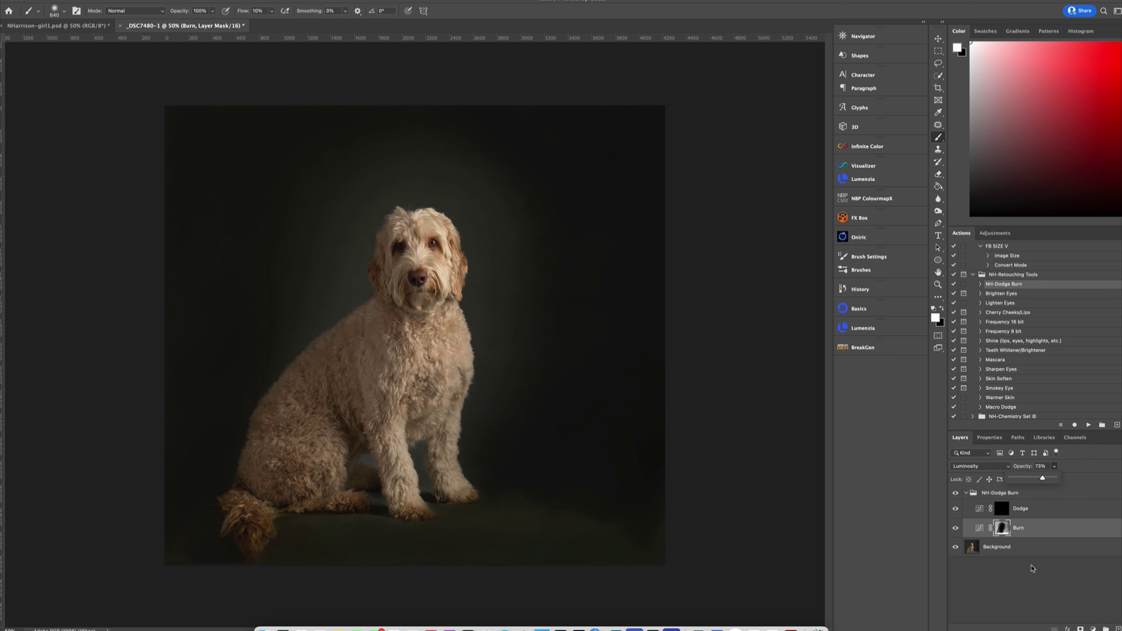
{"action": "key", "text": "x"}
{"action": "left_click", "coordinate": [271, 11]}
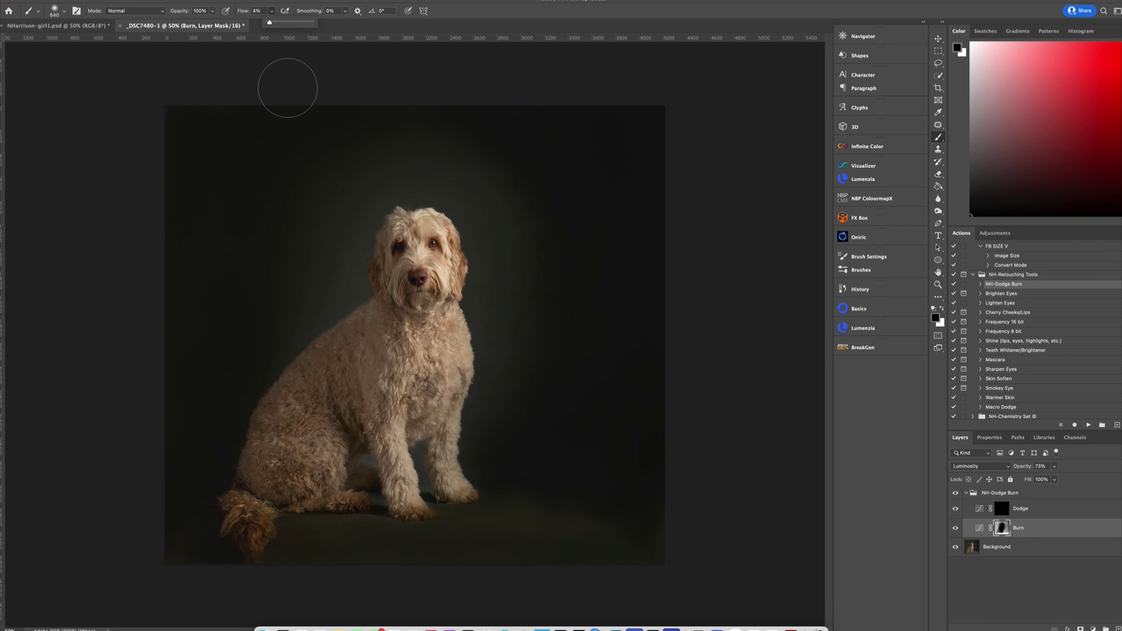
{"action": "mouse_move", "coordinate": [293, 205]}
{"action": "left_mouse_down", "text": "ctrl+alt"}
{"action": "mouse_move", "coordinate": [366, 195]}
{"action": "mouse_move", "coordinate": [310, 181]}
{"action": "mouse_move", "coordinate": [268, 304]}
{"action": "mouse_move", "coordinate": [268, 380]}
{"action": "left_mouse_up", "text": "ctrl+alt"}
{"action": "mouse_move", "coordinate": [543, 236]}
{"action": "left_mouse_down"}
{"action": "mouse_move", "coordinate": [553, 179]}
{"action": "mouse_move", "coordinate": [589, 304]}
{"action": "mouse_move", "coordinate": [574, 396]}
{"action": "mouse_move", "coordinate": [557, 404]}
{"action": "left_mouse_up"}
{"action": "mouse_move", "coordinate": [596, 165]}
{"action": "left_mouse_down"}
{"action": "mouse_move", "coordinate": [516, 118]}
{"action": "mouse_move", "coordinate": [554, 318]}
{"action": "mouse_move", "coordinate": [570, 297]}
{"action": "mouse_move", "coordinate": [493, 422]}
{"action": "mouse_move", "coordinate": [536, 183]}
{"action": "mouse_move", "coordinate": [408, 120]}
{"action": "mouse_move", "coordinate": [283, 202]}
{"action": "mouse_move", "coordinate": [271, 384]}
{"action": "mouse_move", "coordinate": [439, 117]}
{"action": "mouse_move", "coordinate": [535, 432]}
{"action": "mouse_move", "coordinate": [521, 387]}
{"action": "mouse_move", "coordinate": [521, 268]}
{"action": "mouse_move", "coordinate": [530, 281]}
{"action": "mouse_move", "coordinate": [383, 120]}
{"action": "mouse_move", "coordinate": [351, 270]}
{"action": "mouse_move", "coordinate": [303, 374]}
{"action": "left_mouse_up"}
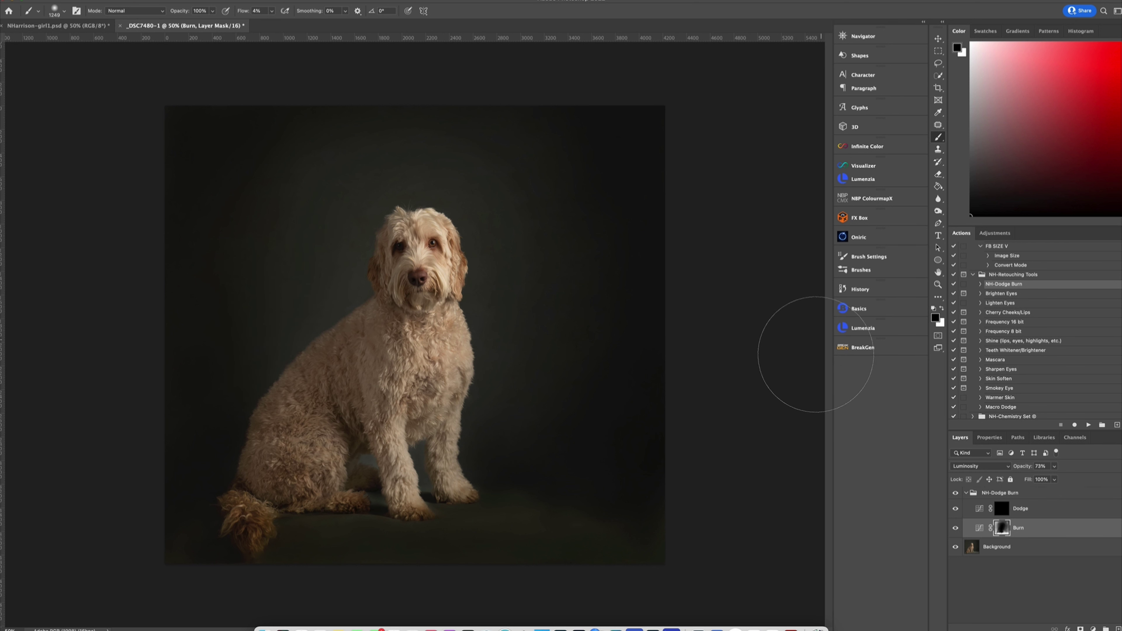
Shrink the brush and set the Burn layer's opacity to 58%
{"action": "key", "text": "bracketleft"}
{"action": "key", "text": "bracketleft"}
{"action": "key", "text": "bracketleft"}
{"action": "key", "text": "bracketleft"}
{"action": "key", "text": "bracketleft"}
{"action": "key", "text": "bracketleft"}
{"action": "key", "text": "bracketleft"}
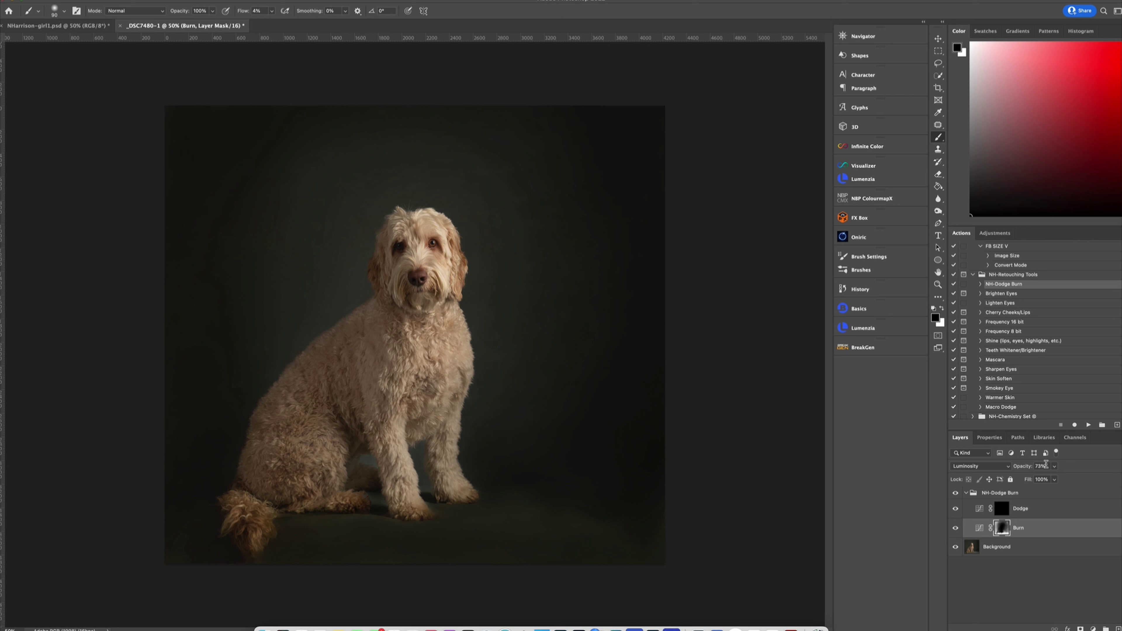
{"action": "left_click_drag", "start_coordinate": [1055, 470], "coordinate": [1051, 481]}
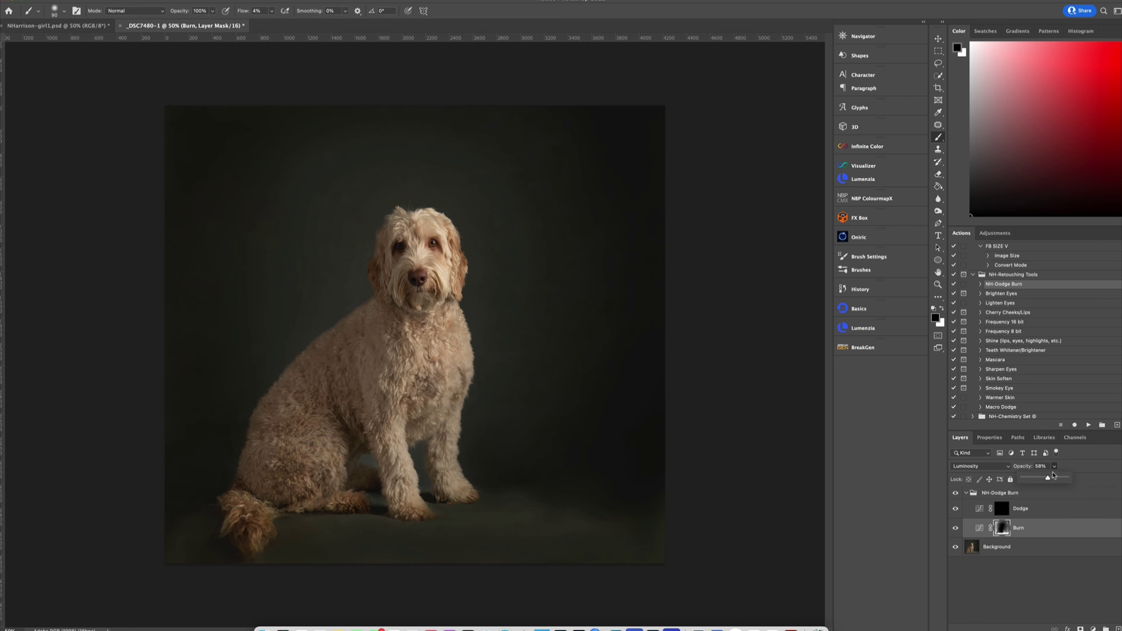
Burn the top backdrop and outer cloth with large white strokes, and ease the burn right of the dog with black
{"action": "key", "text": "x"}
{"action": "left_click_drag", "start_coordinate": [343, 170], "coordinate": [383, 170], "text": "ctrl+alt"}
{"action": "mouse_move", "coordinate": [427, 115]}
{"action": "left_mouse_down"}
{"action": "mouse_move", "coordinate": [230, 197]}
{"action": "mouse_move", "coordinate": [436, 120]}
{"action": "left_mouse_up"}
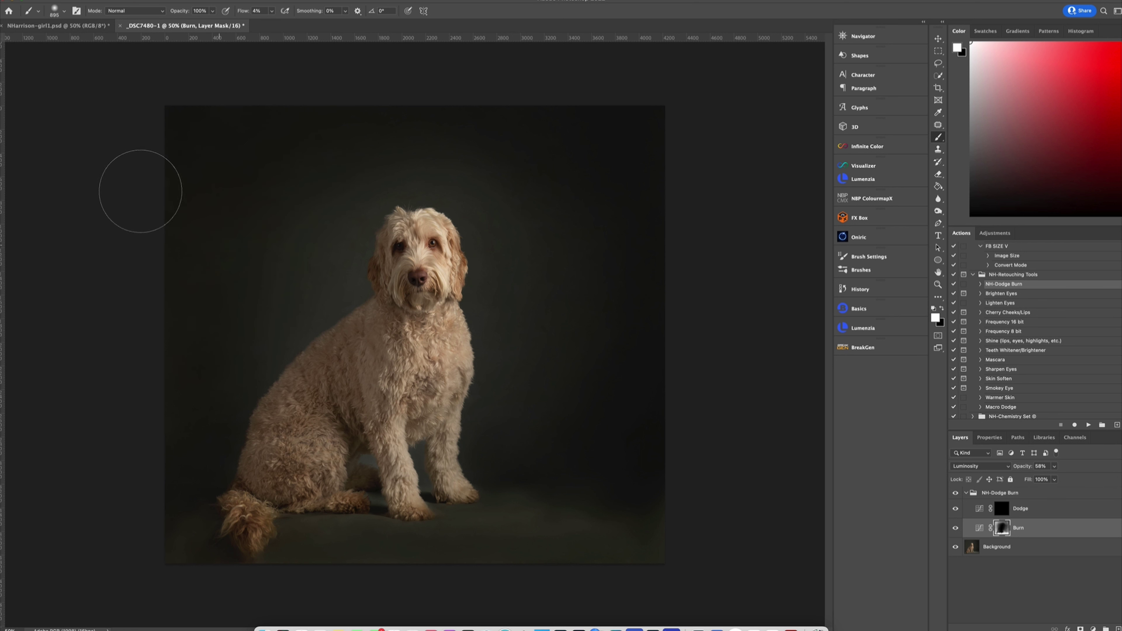
{"action": "left_click_drag", "start_coordinate": [188, 523], "coordinate": [83, 538]}
{"action": "left_click_drag", "start_coordinate": [185, 538], "coordinate": [190, 526]}
{"action": "left_click_drag", "start_coordinate": [496, 533], "coordinate": [555, 512]}
{"action": "key", "text": "x"}
{"action": "left_click_drag", "start_coordinate": [488, 296], "coordinate": [577, 259]}
Flatten the dodge and burn adjustments and add a new empty layer
{"action": "left_click", "coordinate": [76, 1]}
{"action": "left_click", "coordinate": [106, 200]}
{"action": "key", "text": "ctrl+shift+alt+n"}
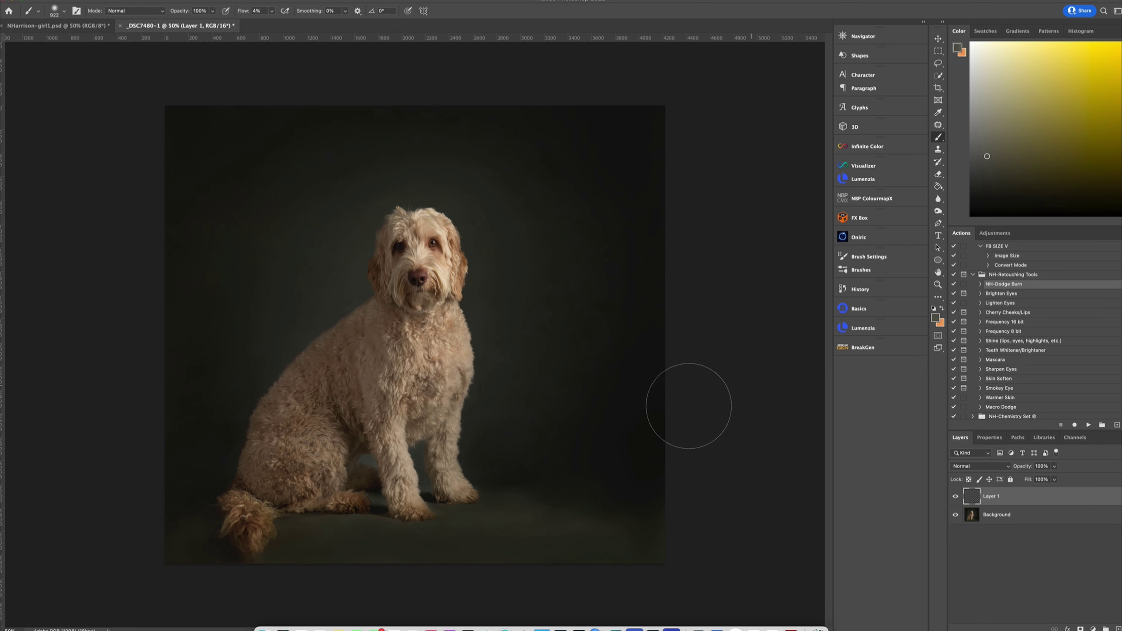
Paint dark backdrop colour sampled near the right edge over the cloth, from the photo's right side toward the tail
{"action": "left_click", "coordinate": [645, 463], "text": "alt"}
{"action": "mouse_move", "coordinate": [656, 493]}
{"action": "left_mouse_down"}
{"action": "mouse_move", "coordinate": [658, 519]}
{"action": "mouse_move", "coordinate": [622, 566]}
{"action": "mouse_move", "coordinate": [600, 572]}
{"action": "mouse_move", "coordinate": [574, 564]}
{"action": "mouse_move", "coordinate": [619, 539]}
{"action": "mouse_move", "coordinate": [615, 520]}
{"action": "mouse_move", "coordinate": [509, 525]}
{"action": "mouse_move", "coordinate": [631, 509]}
{"action": "left_mouse_up"}
{"action": "mouse_move", "coordinate": [631, 509]}
{"action": "left_mouse_down", "text": "ctrl+alt"}
{"action": "mouse_move", "coordinate": [599, 502]}
{"action": "mouse_move", "coordinate": [653, 450]}
{"action": "mouse_move", "coordinate": [671, 529]}
{"action": "mouse_move", "coordinate": [636, 463]}
{"action": "mouse_move", "coordinate": [604, 434]}
{"action": "mouse_move", "coordinate": [658, 148]}
{"action": "mouse_move", "coordinate": [656, 392]}
{"action": "mouse_move", "coordinate": [620, 557]}
{"action": "left_mouse_up", "text": "ctrl+alt"}
{"action": "left_click", "coordinate": [623, 486], "text": "alt"}
{"action": "mouse_move", "coordinate": [586, 498]}
{"action": "left_mouse_down"}
{"action": "mouse_move", "coordinate": [534, 503]}
{"action": "mouse_move", "coordinate": [443, 546]}
{"action": "mouse_move", "coordinate": [468, 559]}
{"action": "mouse_move", "coordinate": [462, 565]}
{"action": "mouse_move", "coordinate": [337, 541]}
{"action": "mouse_move", "coordinate": [555, 541]}
{"action": "mouse_move", "coordinate": [308, 555]}
{"action": "mouse_move", "coordinate": [265, 570]}
{"action": "mouse_move", "coordinate": [291, 560]}
{"action": "mouse_move", "coordinate": [322, 569]}
{"action": "mouse_move", "coordinate": [215, 568]}
{"action": "mouse_move", "coordinate": [179, 562]}
{"action": "mouse_move", "coordinate": [211, 527]}
{"action": "mouse_move", "coordinate": [169, 552]}
{"action": "mouse_move", "coordinate": [222, 552]}
{"action": "mouse_move", "coordinate": [201, 547]}
{"action": "mouse_move", "coordinate": [172, 489]}
{"action": "mouse_move", "coordinate": [218, 482]}
{"action": "mouse_move", "coordinate": [173, 479]}
{"action": "mouse_move", "coordinate": [166, 456]}
{"action": "mouse_move", "coordinate": [224, 555]}
{"action": "mouse_move", "coordinate": [247, 571]}
{"action": "mouse_move", "coordinate": [284, 567]}
{"action": "mouse_move", "coordinate": [269, 566]}
{"action": "mouse_move", "coordinate": [289, 530]}
{"action": "mouse_move", "coordinate": [321, 531]}
{"action": "mouse_move", "coordinate": [287, 530]}
{"action": "mouse_move", "coordinate": [290, 574]}
{"action": "mouse_move", "coordinate": [291, 561]}
{"action": "mouse_move", "coordinate": [313, 539]}
{"action": "left_mouse_up"}
{"action": "mouse_move", "coordinate": [312, 540]}
{"action": "left_mouse_down"}
{"action": "mouse_move", "coordinate": [283, 527]}
{"action": "mouse_move", "coordinate": [260, 569]}
{"action": "mouse_move", "coordinate": [285, 548]}
{"action": "left_mouse_up"}
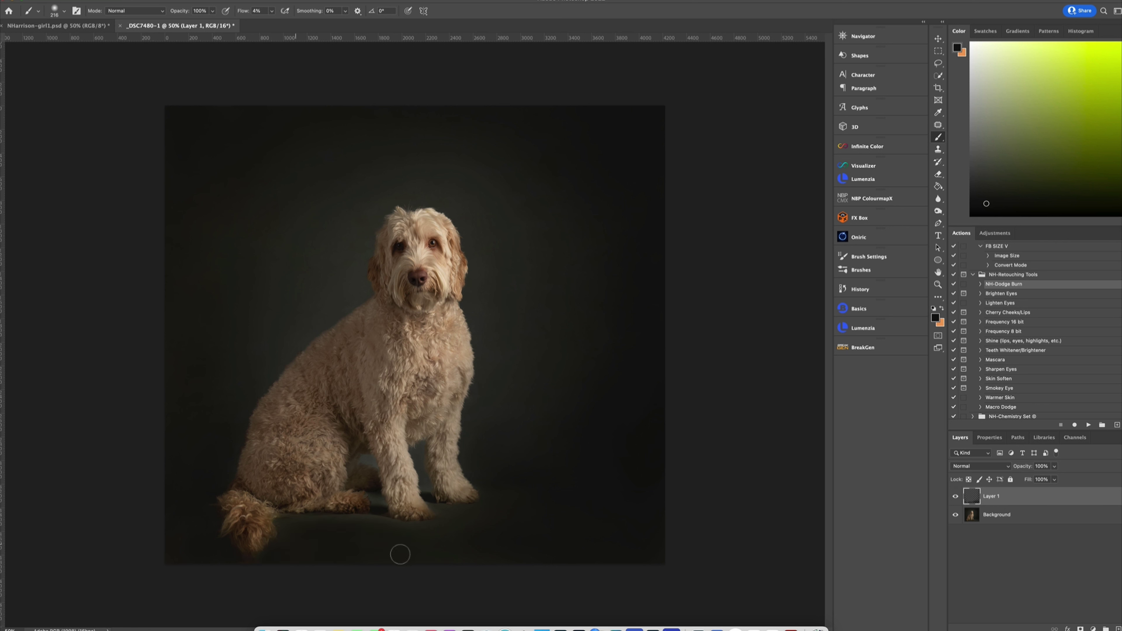
Paint dark tones sampled near the photo's right edge over the floor below and to the right of the dog's paws
{"action": "mouse_move", "coordinate": [459, 558]}
{"action": "left_mouse_down"}
{"action": "mouse_move", "coordinate": [423, 533]}
{"action": "mouse_move", "coordinate": [401, 556]}
{"action": "left_mouse_up"}
{"action": "left_click", "coordinate": [653, 464], "text": "alt"}
{"action": "mouse_move", "coordinate": [525, 517]}
{"action": "left_mouse_down", "text": "ctrl+alt"}
{"action": "mouse_move", "coordinate": [540, 516]}
{"action": "mouse_move", "coordinate": [446, 526]}
{"action": "left_mouse_up", "text": "ctrl+alt"}
{"action": "left_click_drag", "start_coordinate": [544, 495], "coordinate": [523, 498]}
{"action": "left_click", "coordinate": [653, 475], "text": "alt"}
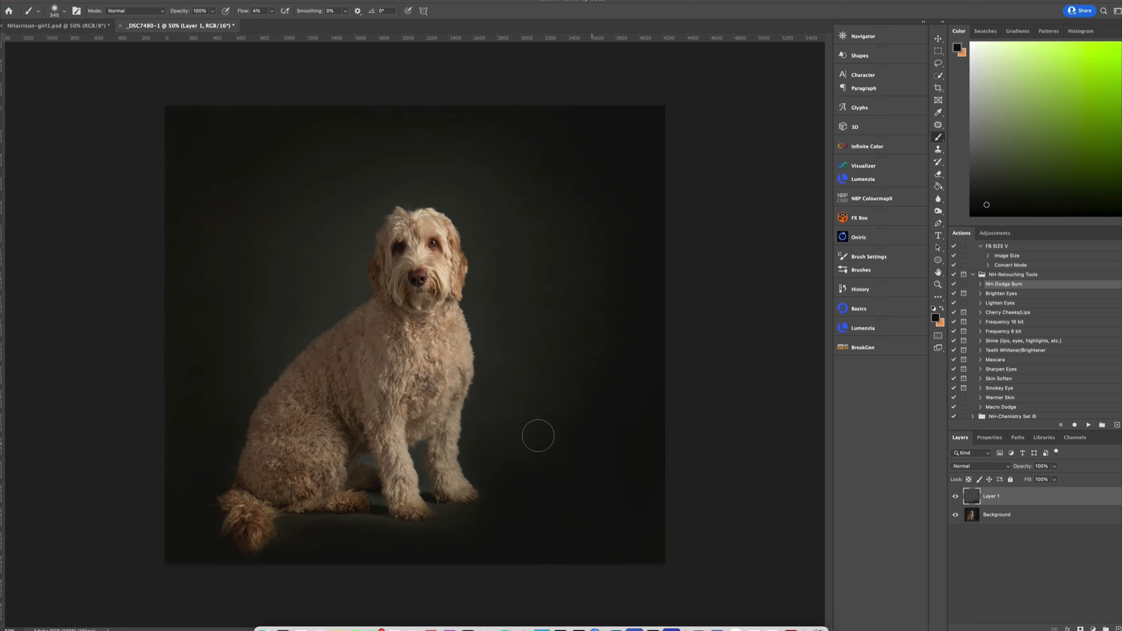
Blend the backdrop to the right of the dog with nearby sampled tones, using a large soft brush of 801 px
{"action": "left_click", "coordinate": [618, 441], "text": "alt"}
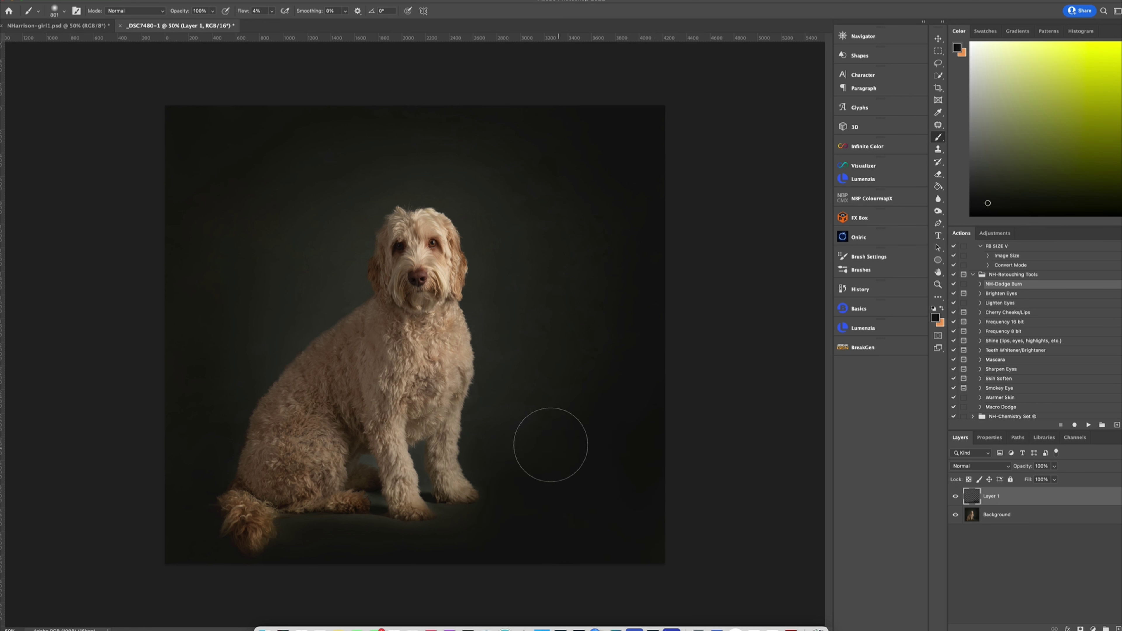
{"action": "left_click", "coordinate": [572, 369], "text": "alt"}
{"action": "mouse_move", "coordinate": [605, 361]}
{"action": "left_mouse_down"}
{"action": "mouse_move", "coordinate": [562, 418]}
{"action": "mouse_move", "coordinate": [584, 413]}
{"action": "mouse_move", "coordinate": [585, 360]}
{"action": "left_mouse_up"}
{"action": "left_click", "coordinate": [584, 361], "text": "alt"}
{"action": "left_click", "coordinate": [591, 366], "text": "alt"}
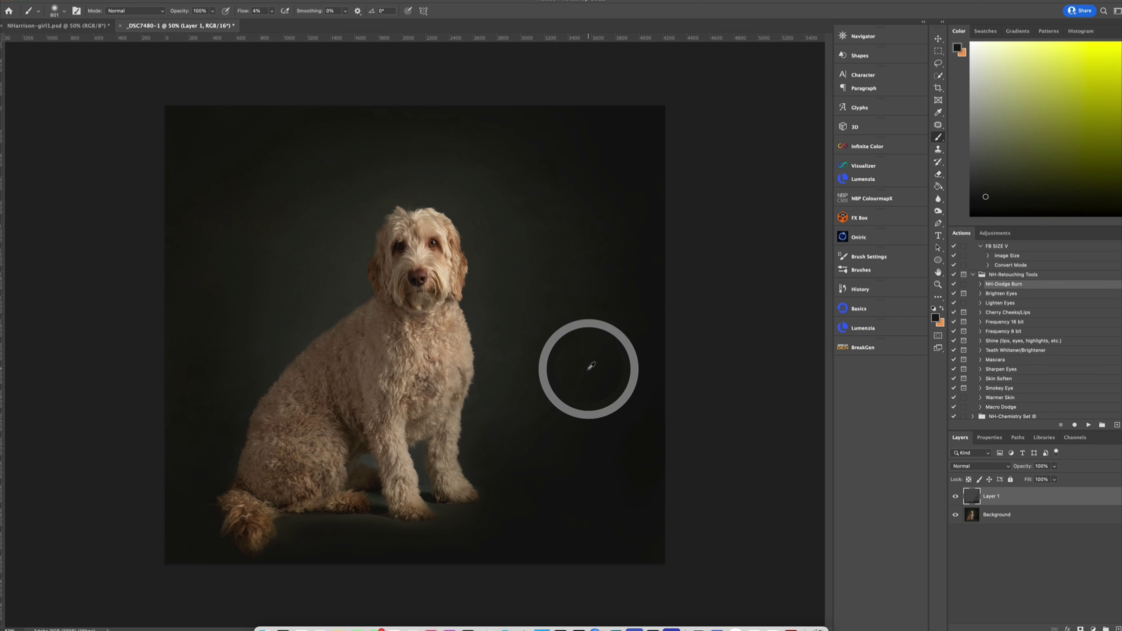
Smooth the backdrop beside and above the dog's head with tones sampled from the upper right area of the photo
{"action": "left_click", "coordinate": [549, 271], "text": "alt"}
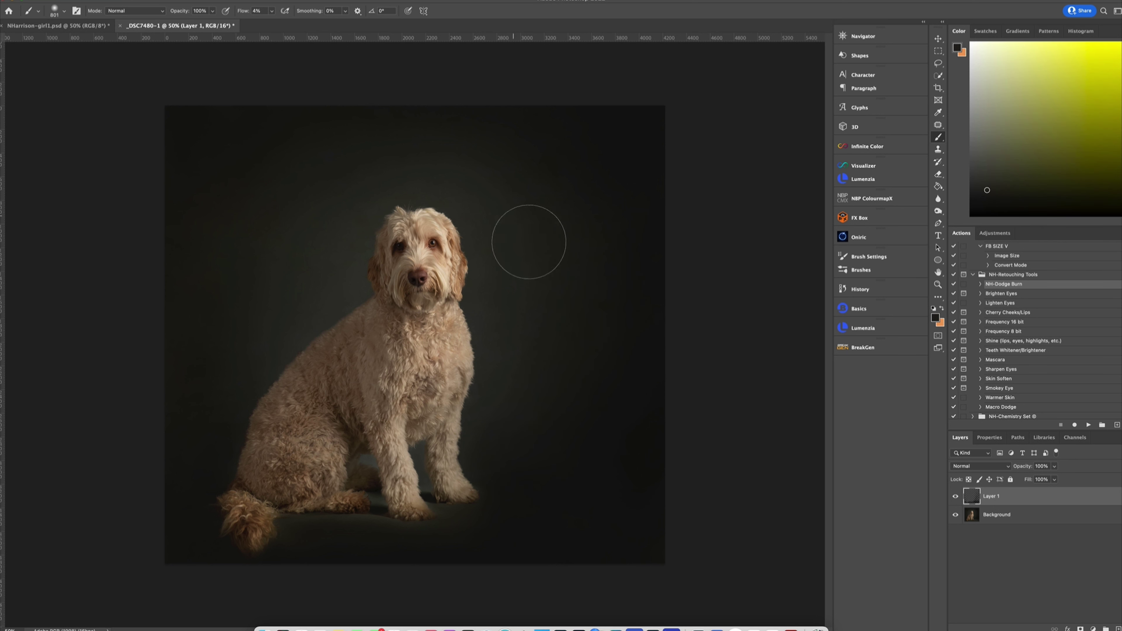
{"action": "mouse_move", "coordinate": [528, 241]}
{"action": "left_mouse_down"}
{"action": "mouse_move", "coordinate": [531, 395]}
{"action": "mouse_move", "coordinate": [486, 157]}
{"action": "left_mouse_up"}
{"action": "left_click", "coordinate": [529, 201], "text": "alt"}
{"action": "mouse_move", "coordinate": [529, 202]}
{"action": "left_mouse_down"}
{"action": "mouse_move", "coordinate": [483, 139]}
{"action": "mouse_move", "coordinate": [428, 127]}
{"action": "left_mouse_up"}
Blend the photo's left edge with sampled backdrop tones, then touch up the floor with a 255 px brush and dark colour from the right edge
{"action": "left_click", "coordinate": [191, 309], "text": "alt"}
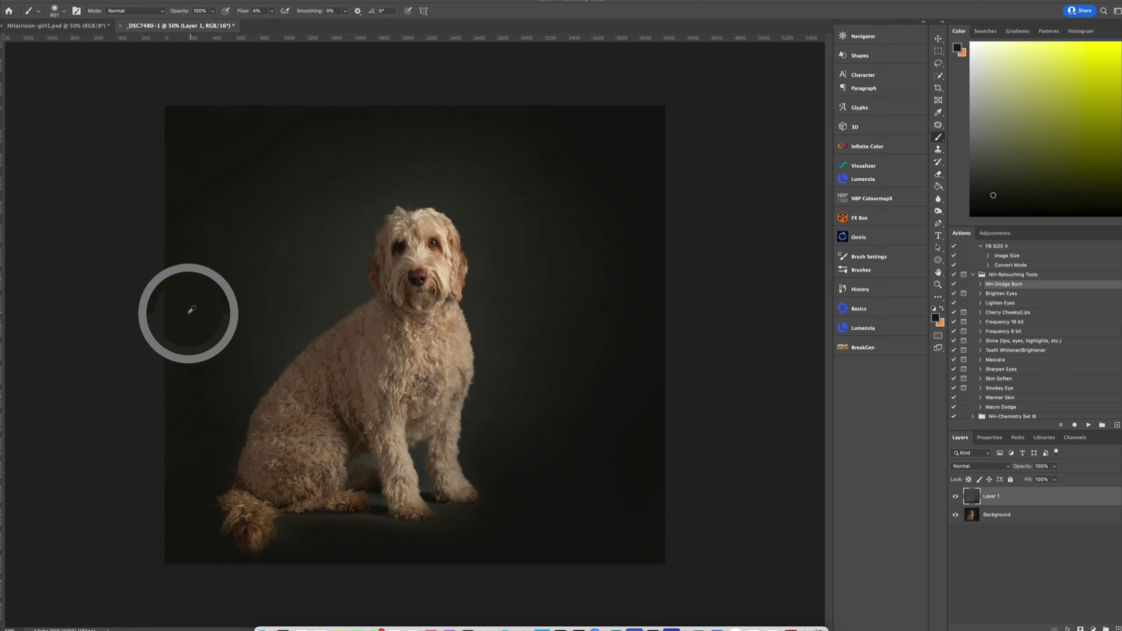
{"action": "left_click", "coordinate": [180, 381], "text": "alt"}
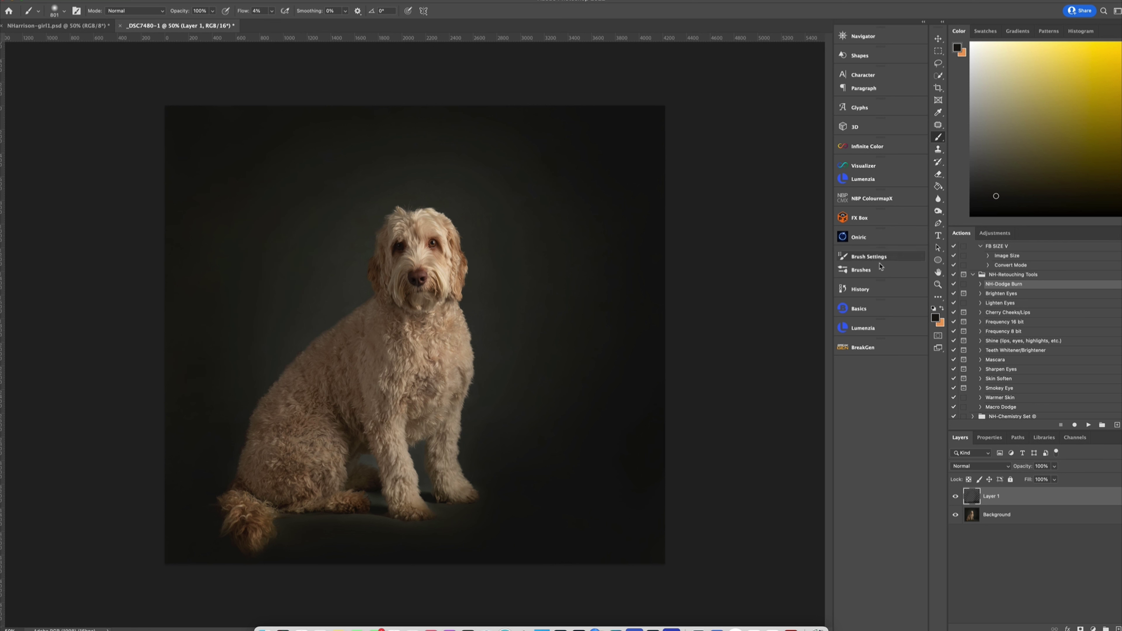
{"action": "left_click_drag", "start_coordinate": [369, 539], "coordinate": [304, 543]}
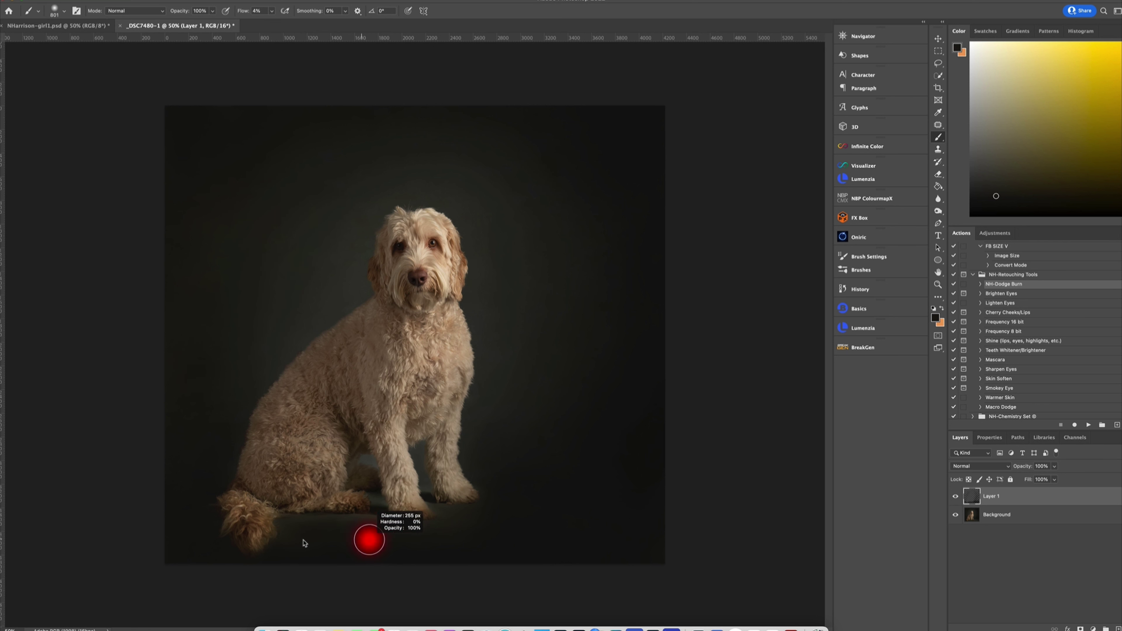
{"action": "left_click", "coordinate": [655, 466], "text": "alt"}
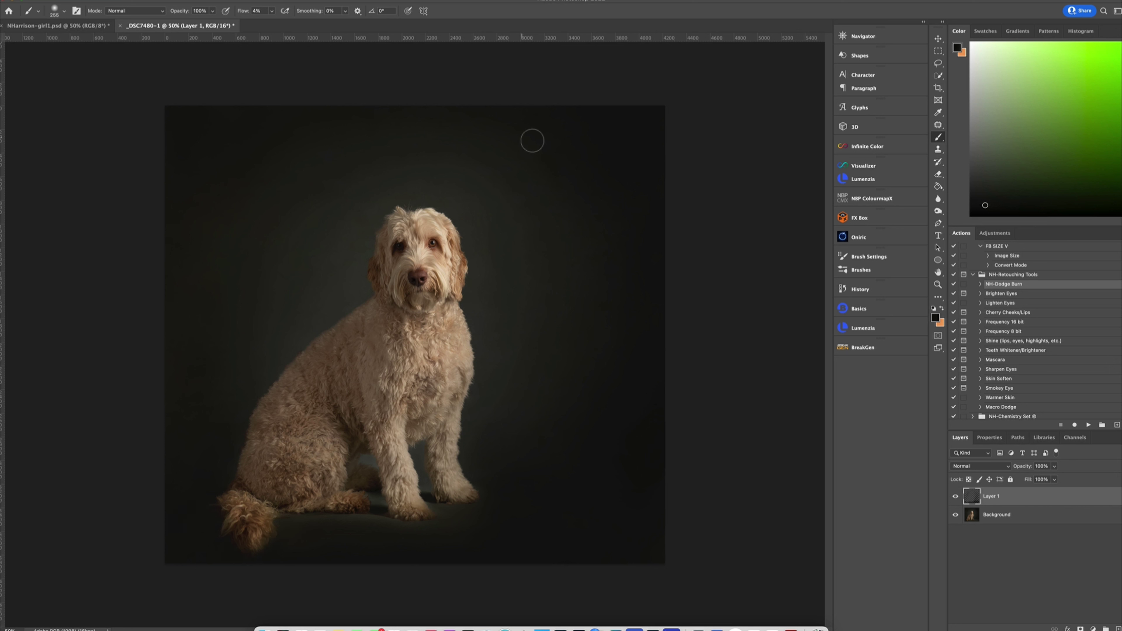
Flatten the painted layer into the image and duplicate the Background layer
{"action": "left_click", "coordinate": [76, 0]}
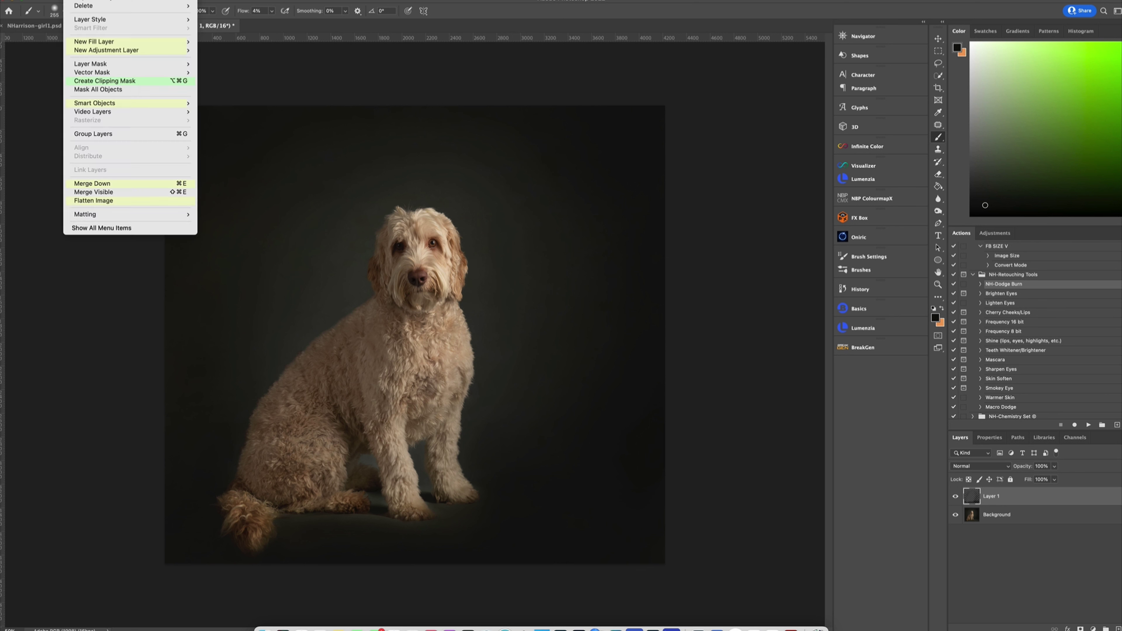
{"action": "left_click", "coordinate": [114, 200]}
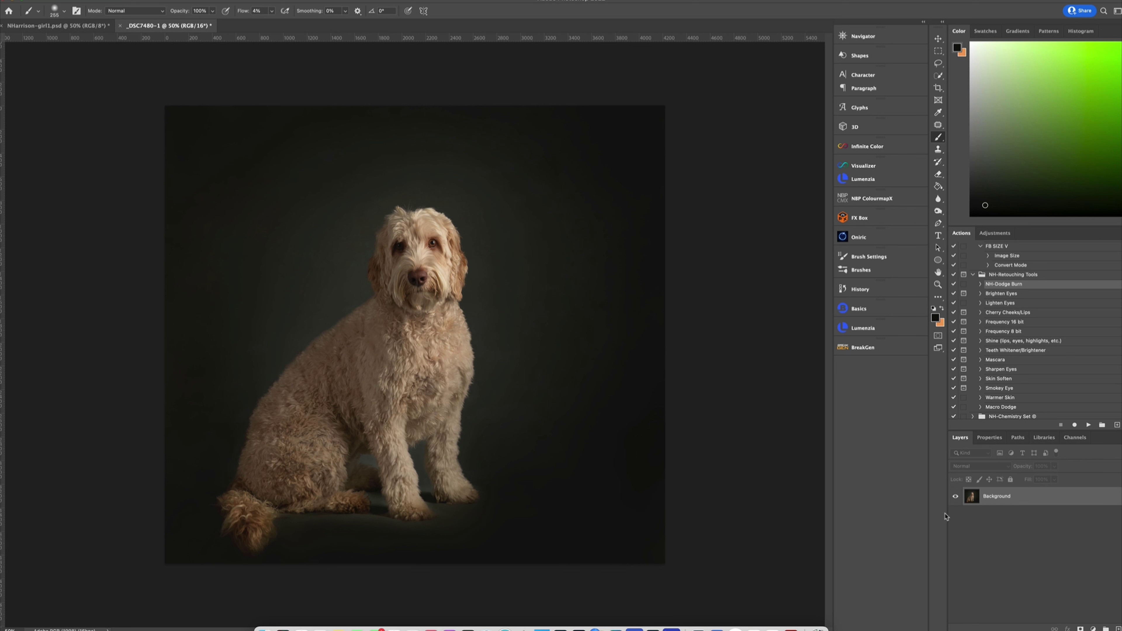
{"action": "key", "text": "super+j"}
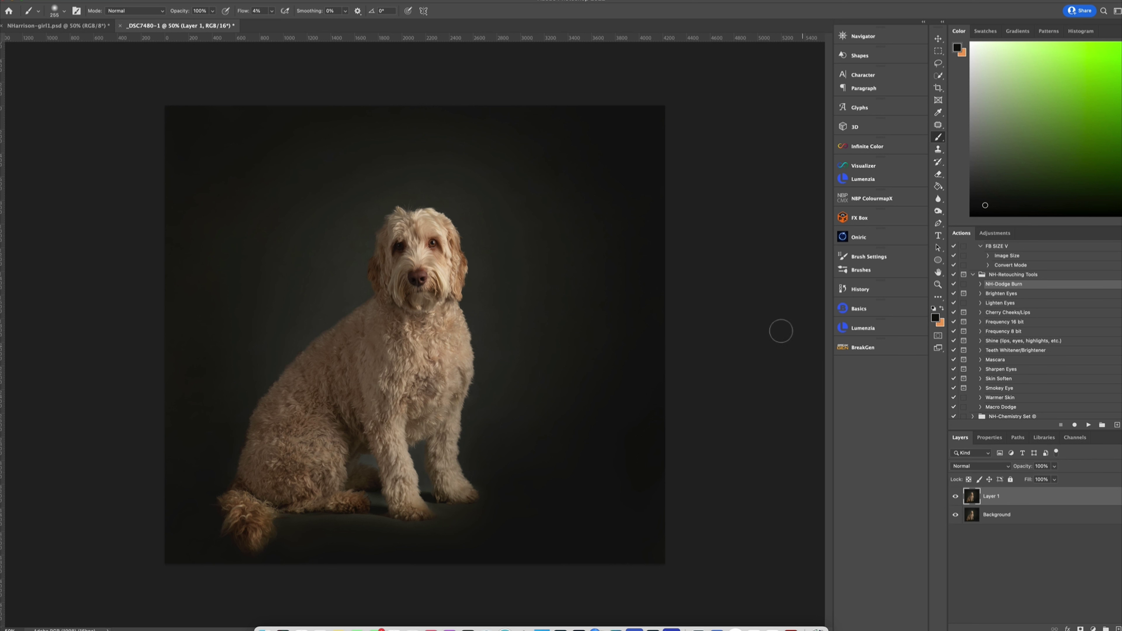
Open Liquify on the duplicate layer and push the dog's tail fur outward with a 250 px brush
{"action": "left_click", "coordinate": [152, 1]}
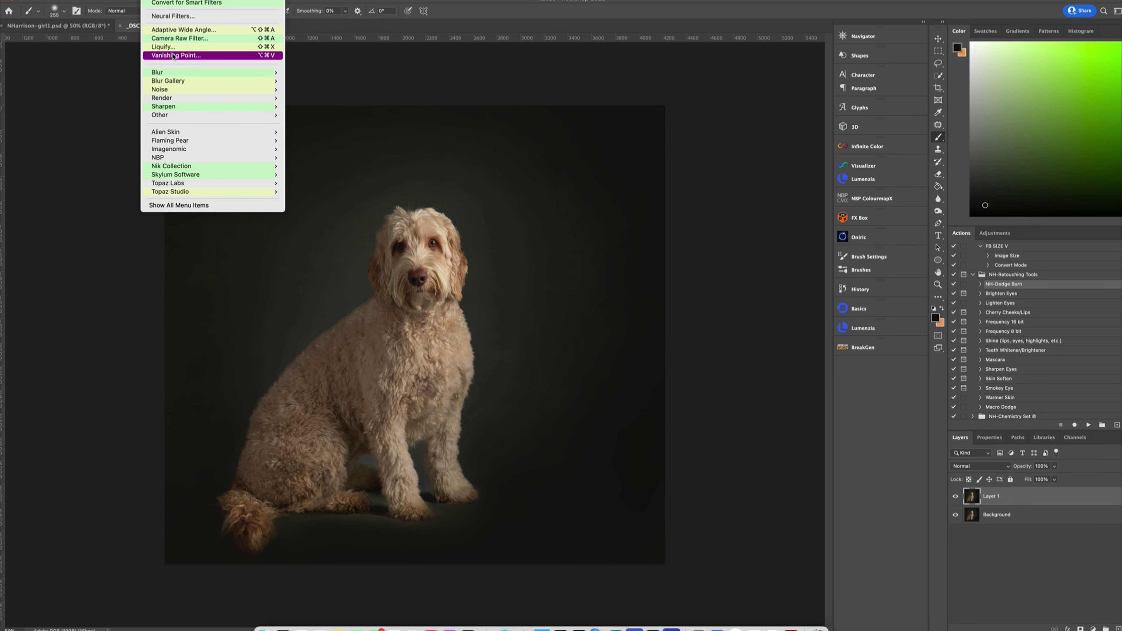
{"action": "left_click", "coordinate": [207, 40]}
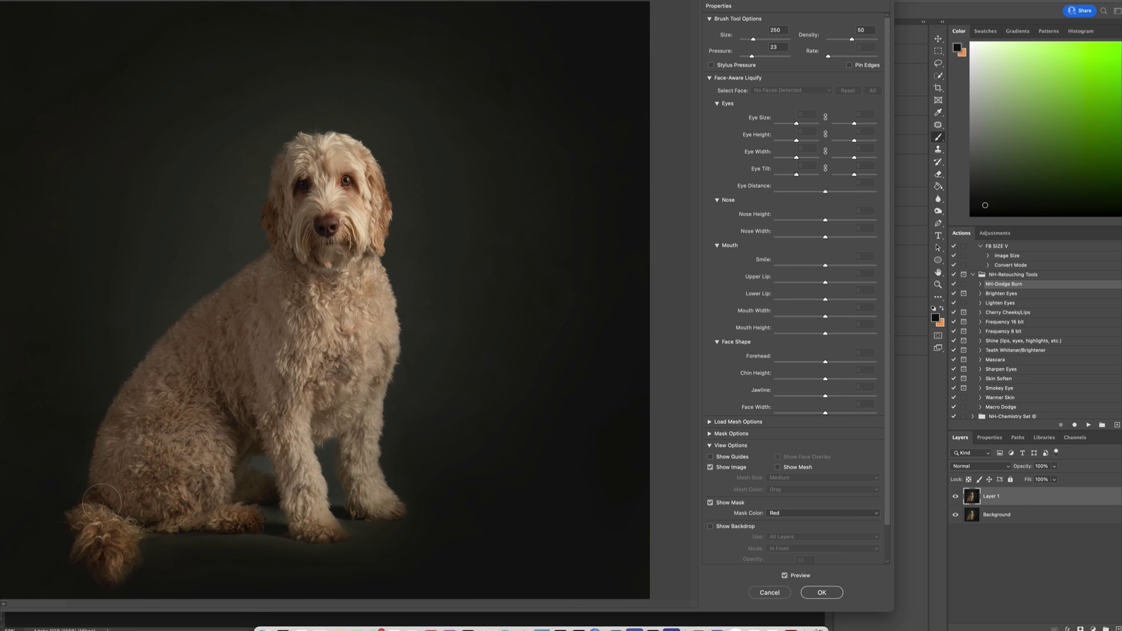
{"action": "mouse_move", "coordinate": [102, 501]}
{"action": "left_mouse_down"}
{"action": "mouse_move", "coordinate": [75, 509]}
{"action": "mouse_move", "coordinate": [88, 526]}
{"action": "mouse_move", "coordinate": [74, 539]}
{"action": "mouse_move", "coordinate": [79, 531]}
{"action": "mouse_move", "coordinate": [117, 584]}
{"action": "left_mouse_up"}
{"action": "key", "text": "bracketright"}
{"action": "key", "text": "bracketright"}
{"action": "key", "text": "bracketright"}
{"action": "key", "text": "bracketright"}
{"action": "key", "text": "bracketright"}
{"action": "key", "text": "bracketleft"}
{"action": "key", "text": "bracketleft"}
{"action": "key", "text": "bracketleft"}
{"action": "key", "text": "bracketleft"}
{"action": "key", "text": "bracketleft"}
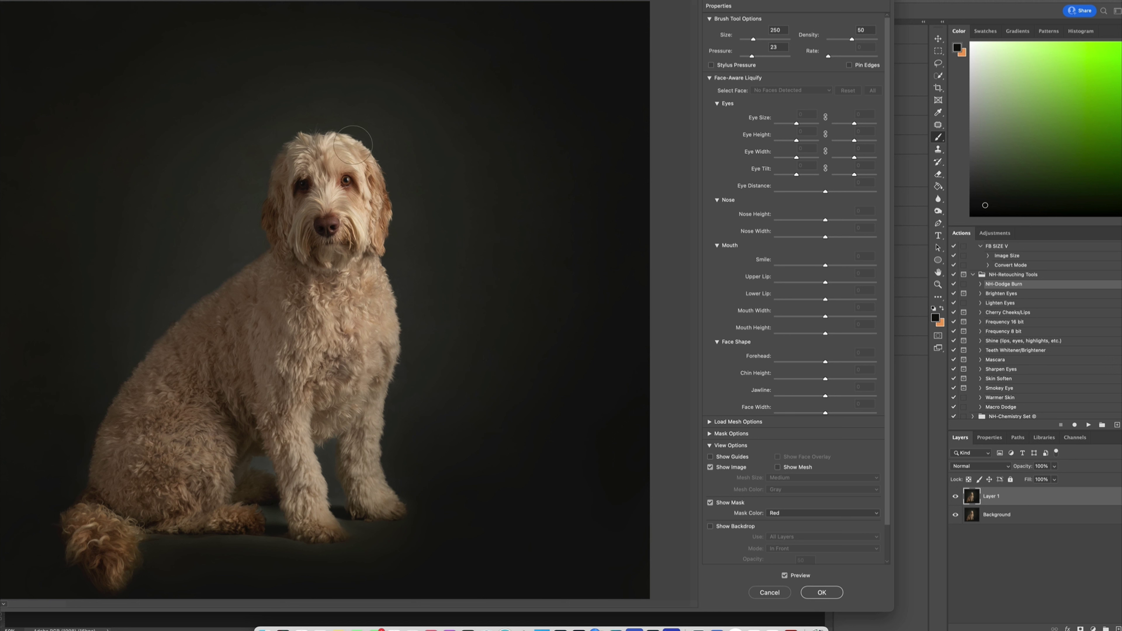
Adjust the Liquify brush size, push the fur of the ear on the photo's left side outward, and apply the filter
{"action": "key", "text": "bracketright"}
{"action": "key", "text": "bracketright"}
{"action": "key", "text": "bracketright"}
{"action": "key", "text": "bracketright"}
{"action": "key", "text": "bracketright"}
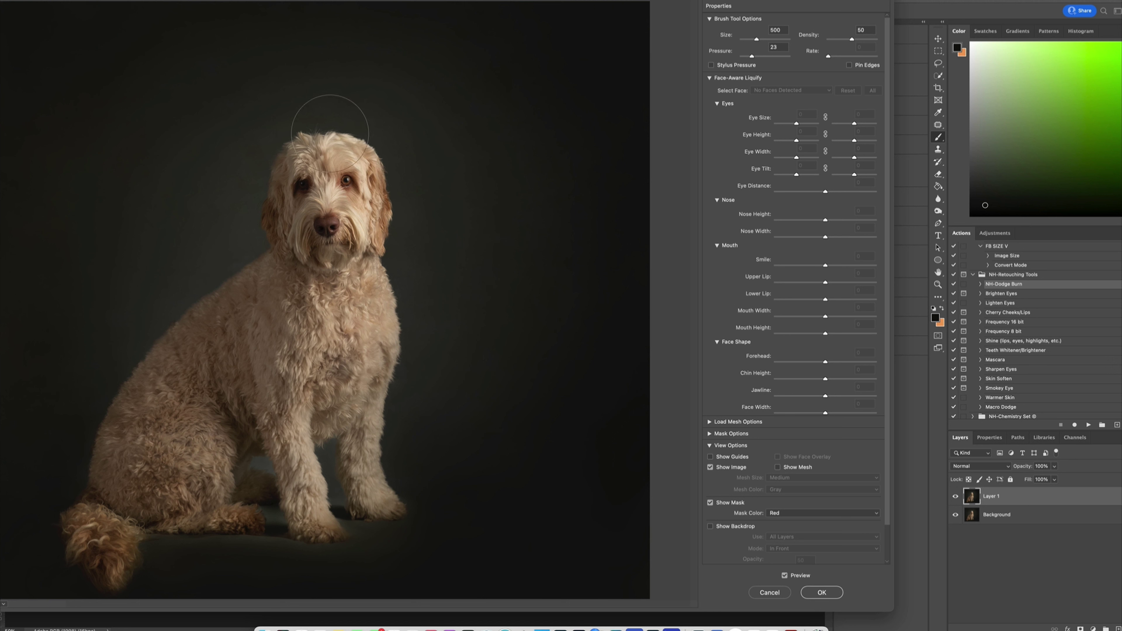
{"action": "key", "text": "bracketleft"}
{"action": "key", "text": "bracketleft"}
{"action": "left_click_drag", "start_coordinate": [261, 179], "coordinate": [257, 220]}
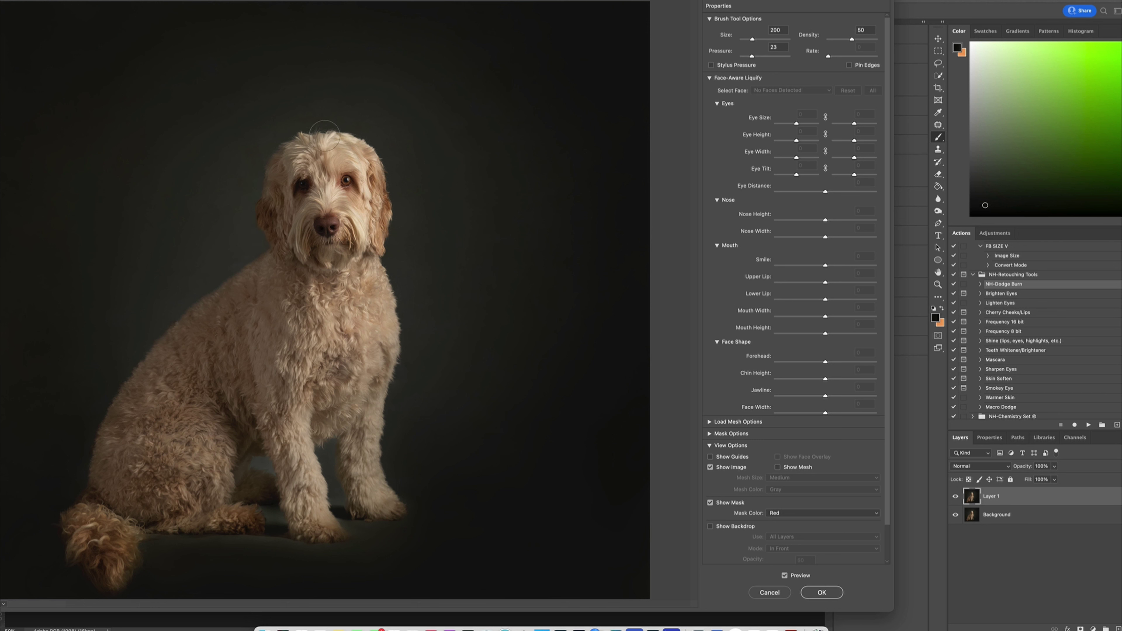
{"action": "left_click", "coordinate": [834, 592]}
Compare the liquified dog with the original by toggling the duplicate layer's visibility
{"action": "left_click", "coordinate": [954, 496]}
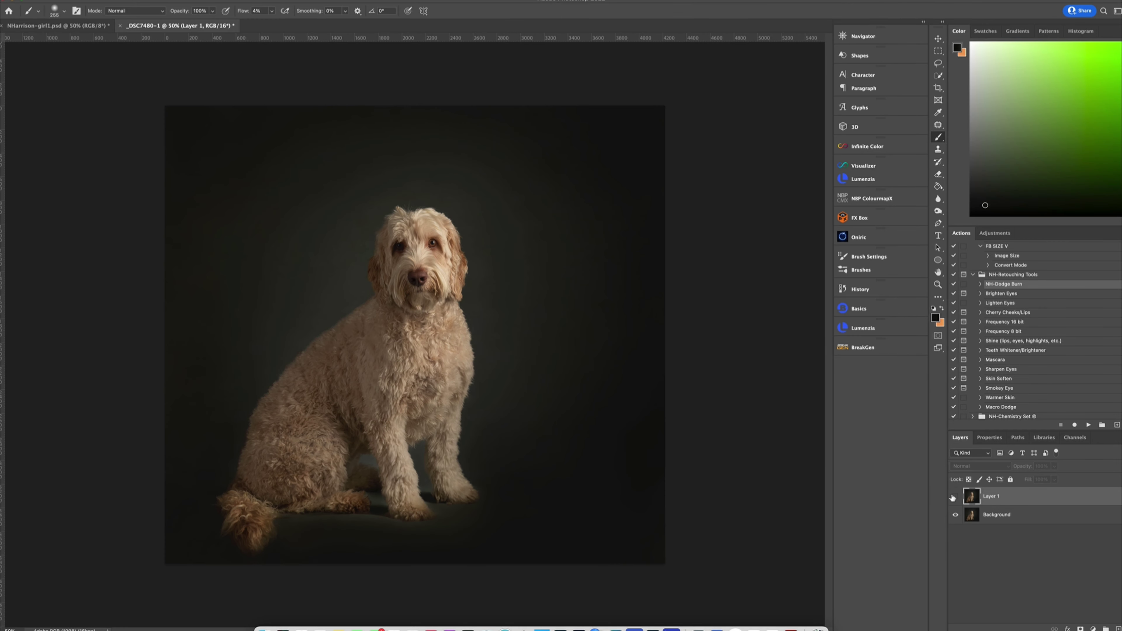
{"action": "left_click", "coordinate": [955, 496]}
{"action": "left_click", "coordinate": [957, 496]}
{"action": "left_click", "coordinate": [956, 496]}
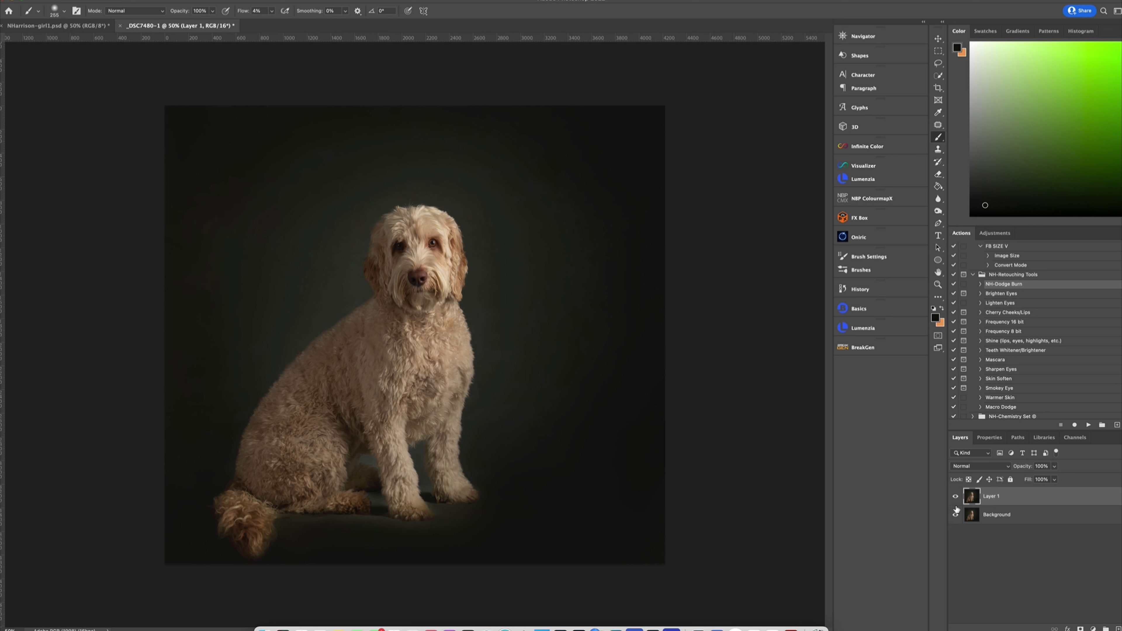
{"action": "left_click", "coordinate": [956, 497]}
{"action": "left_click", "coordinate": [955, 498]}
Flatten the liquified result and make a fresh copy of the Background layer
{"action": "left_click", "coordinate": [44, 1]}
{"action": "mouse_move", "coordinate": [73, 1]}
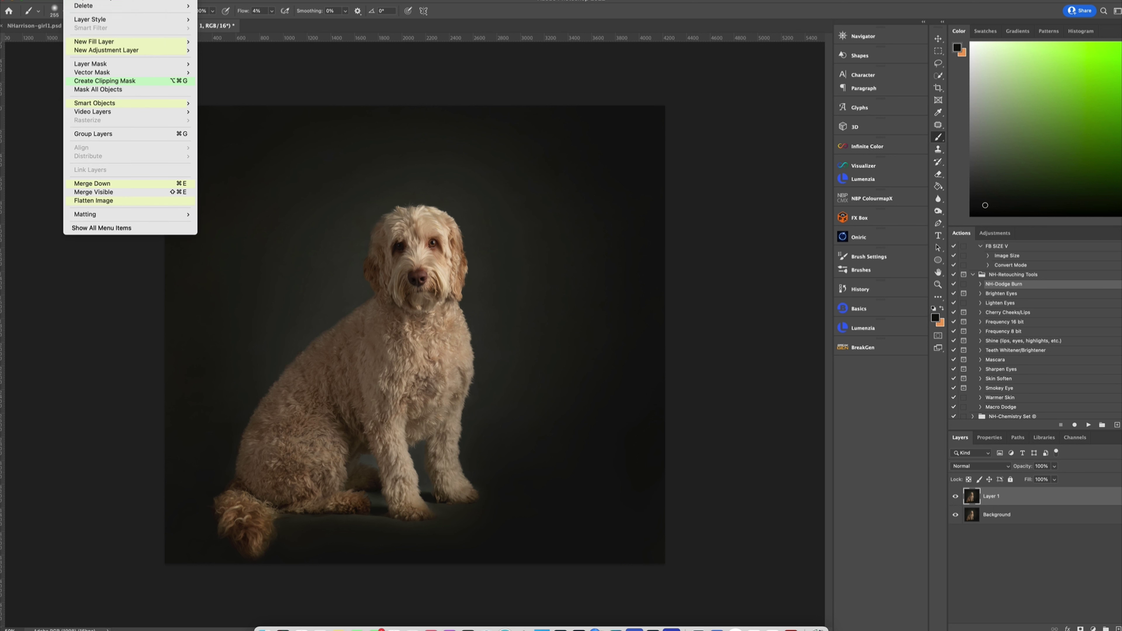
{"action": "left_click", "coordinate": [122, 201]}
{"action": "left_click", "coordinate": [123, 200]}
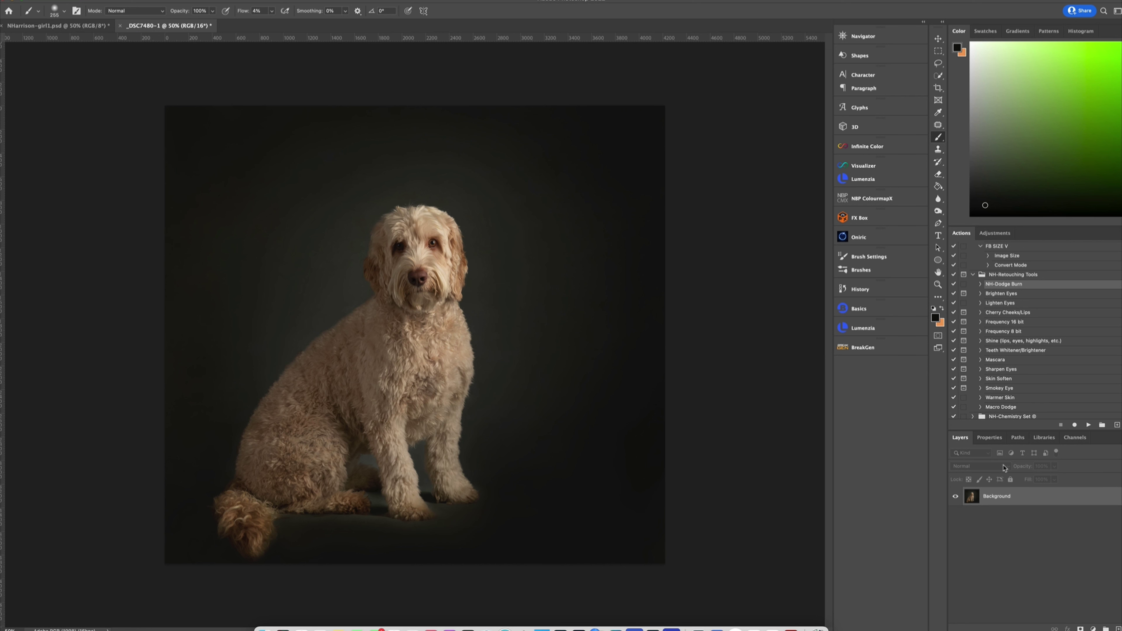
{"action": "key", "text": "ctrl+j"}
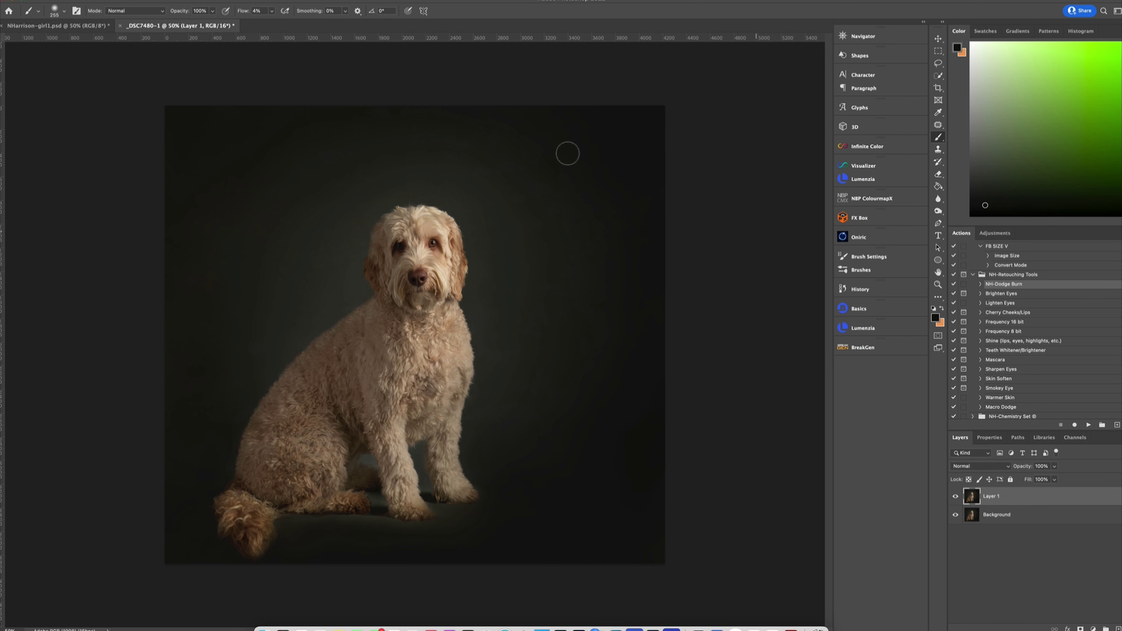
Apply the Camera Raw Filter to the copy with Clarity +39, Highlights -17 and a slightly cooler temperature
{"action": "left_click", "coordinate": [152, 1]}
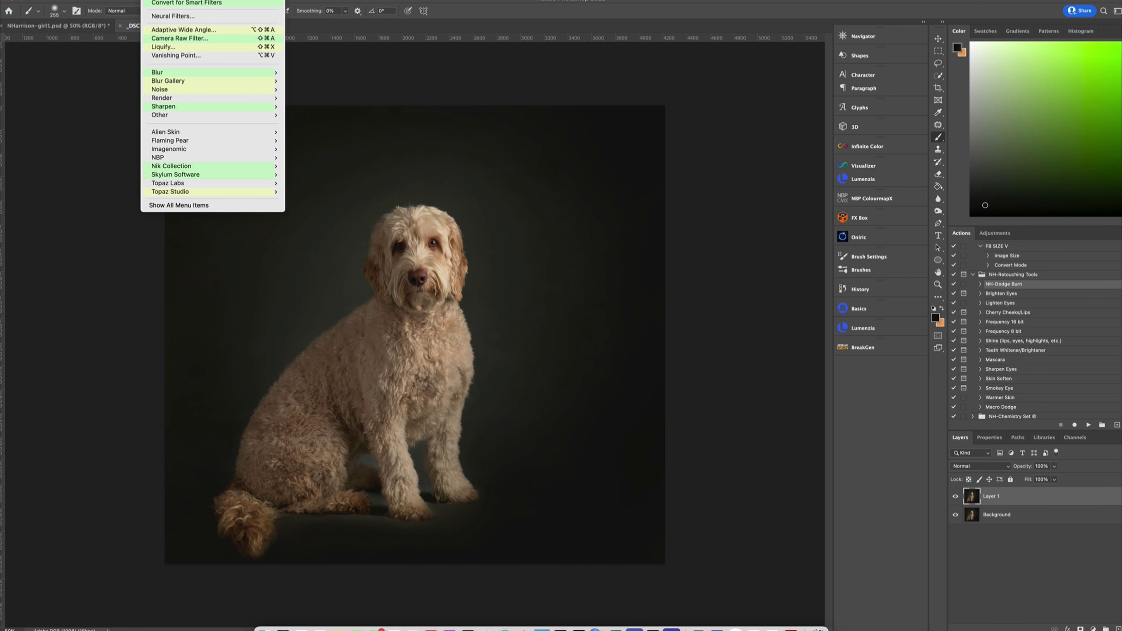
{"action": "left_click", "coordinate": [176, 39]}
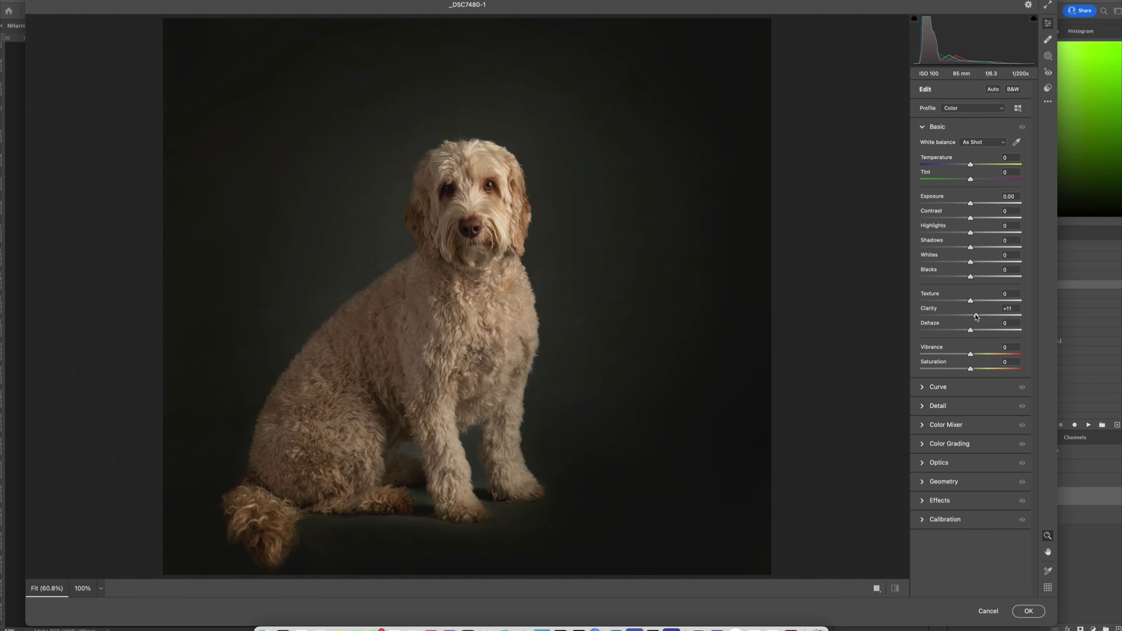
{"action": "left_click_drag", "start_coordinate": [976, 317], "coordinate": [989, 315]}
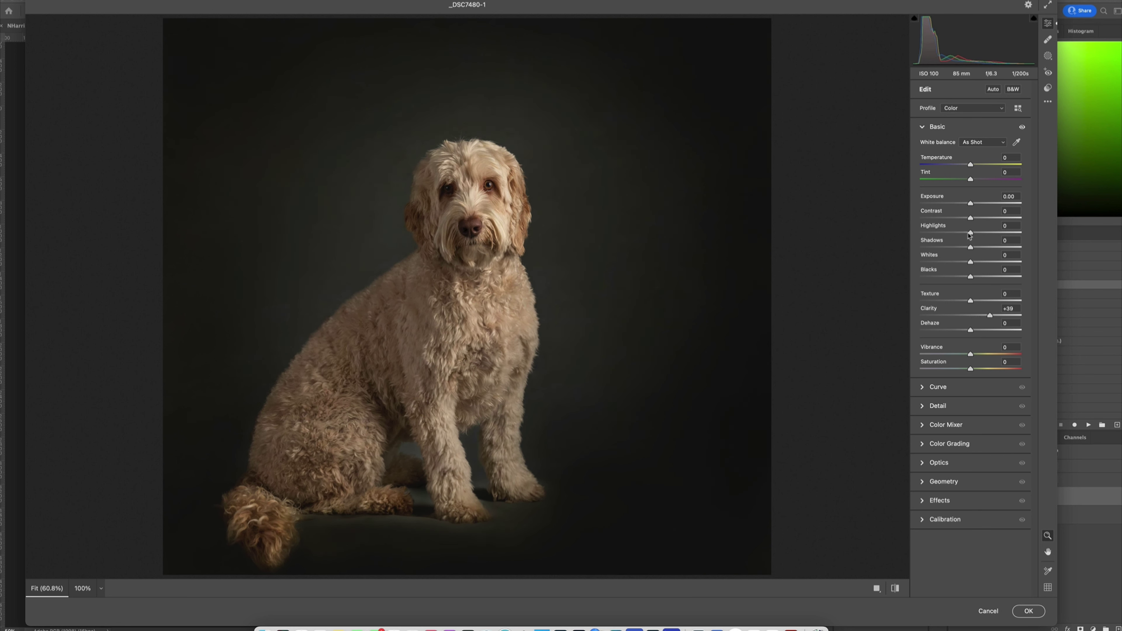
{"action": "left_click_drag", "start_coordinate": [969, 234], "coordinate": [962, 233]}
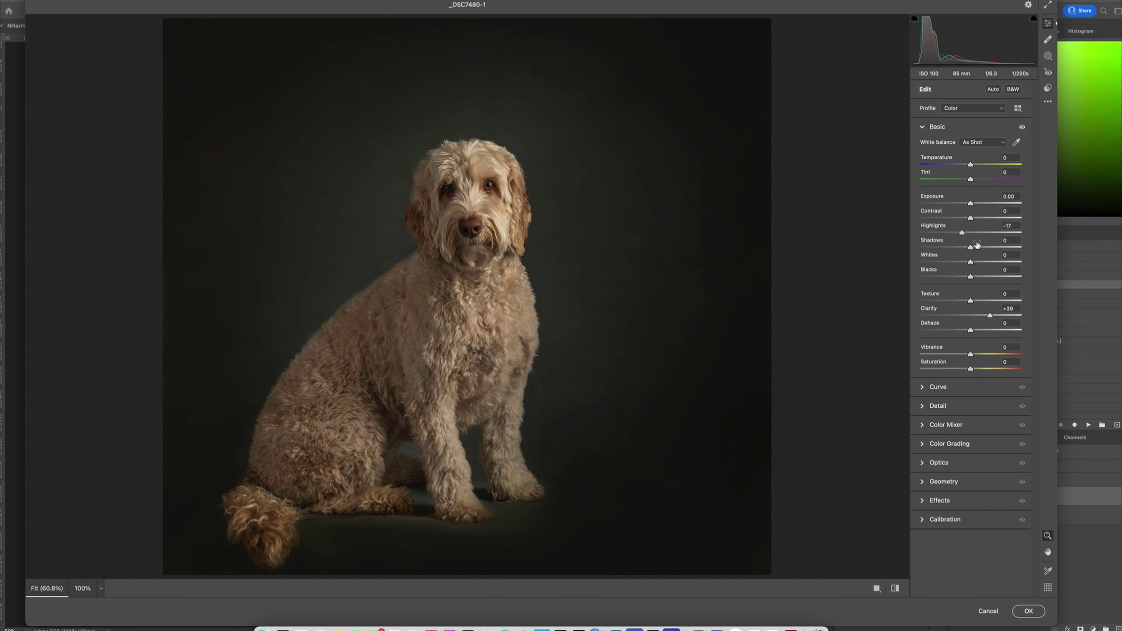
{"action": "left_click_drag", "start_coordinate": [975, 165], "coordinate": [969, 164]}
{"action": "left_click", "coordinate": [1029, 614]}
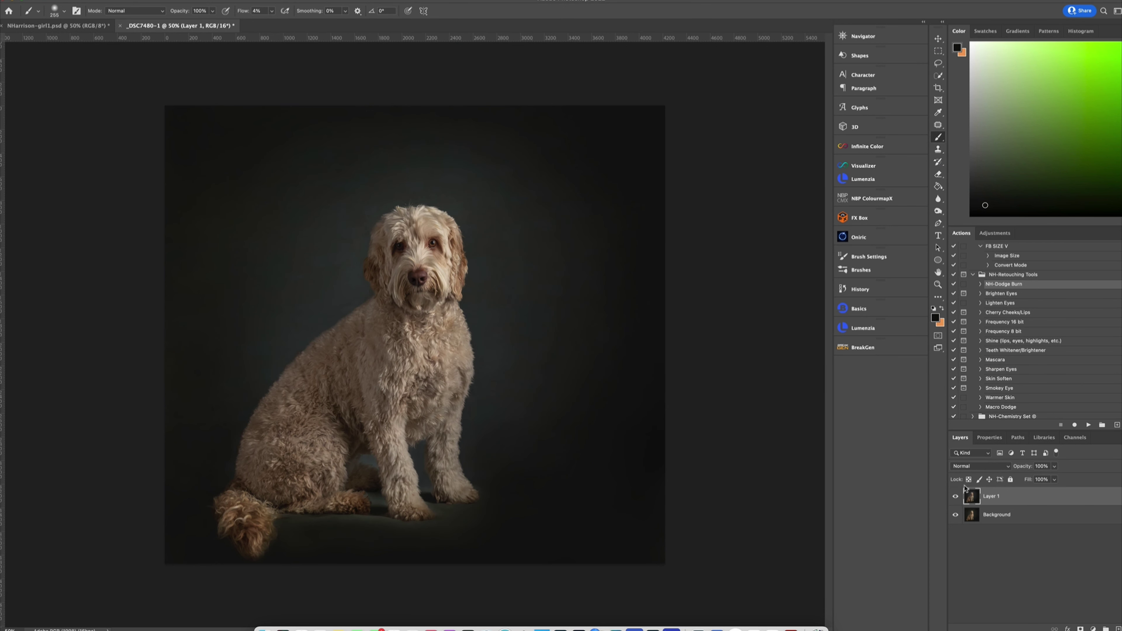
Compare the dog's fur and the backdrop with and without the Camera Raw layer, at full view and at 100% zoom
{"action": "left_click", "coordinate": [955, 496]}
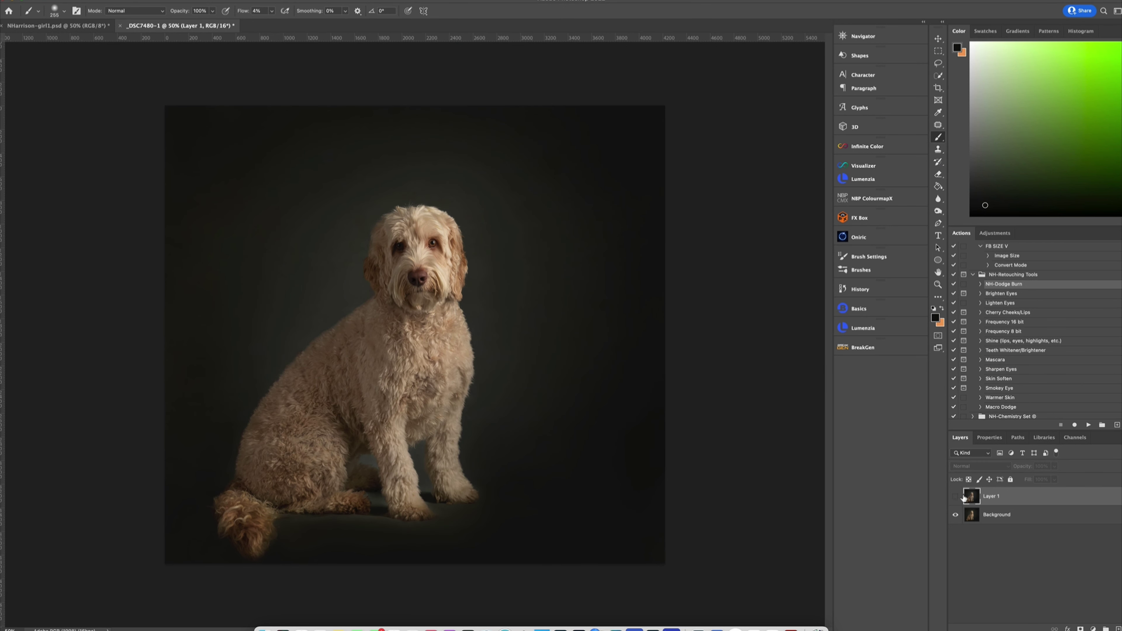
{"action": "left_click", "coordinate": [955, 496]}
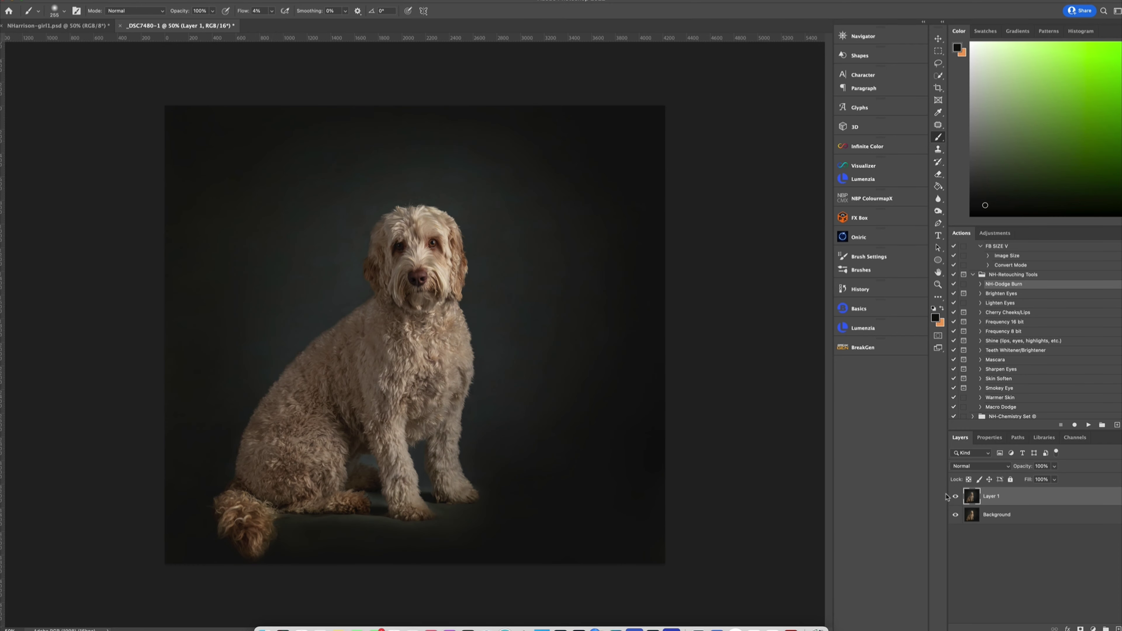
{"action": "key", "text": "super+equal"}
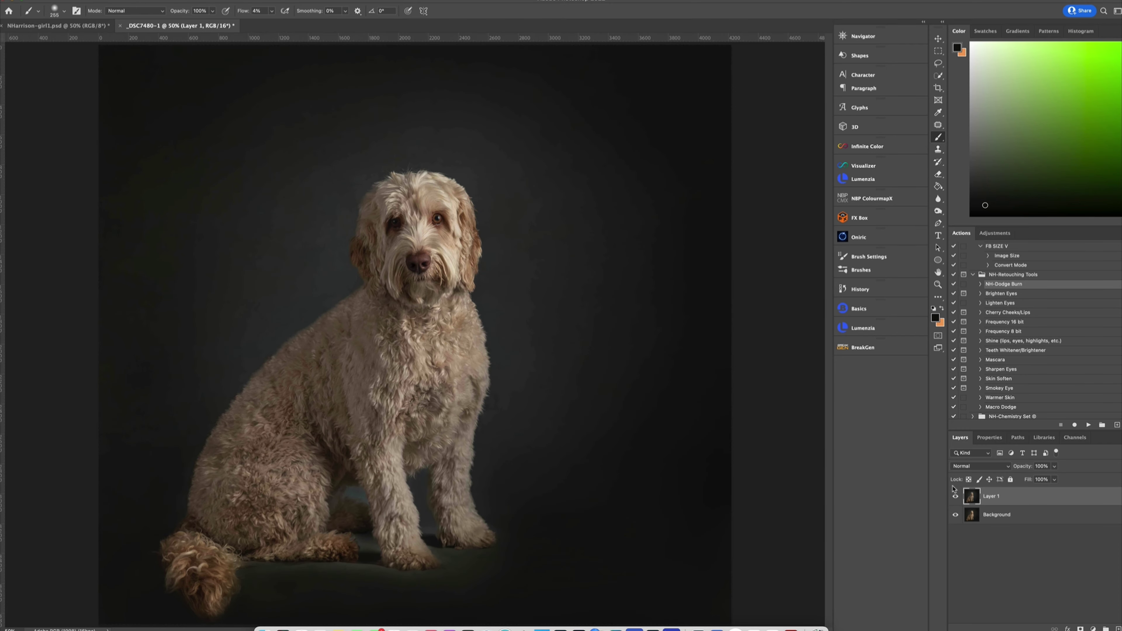
{"action": "key", "text": "super+equal"}
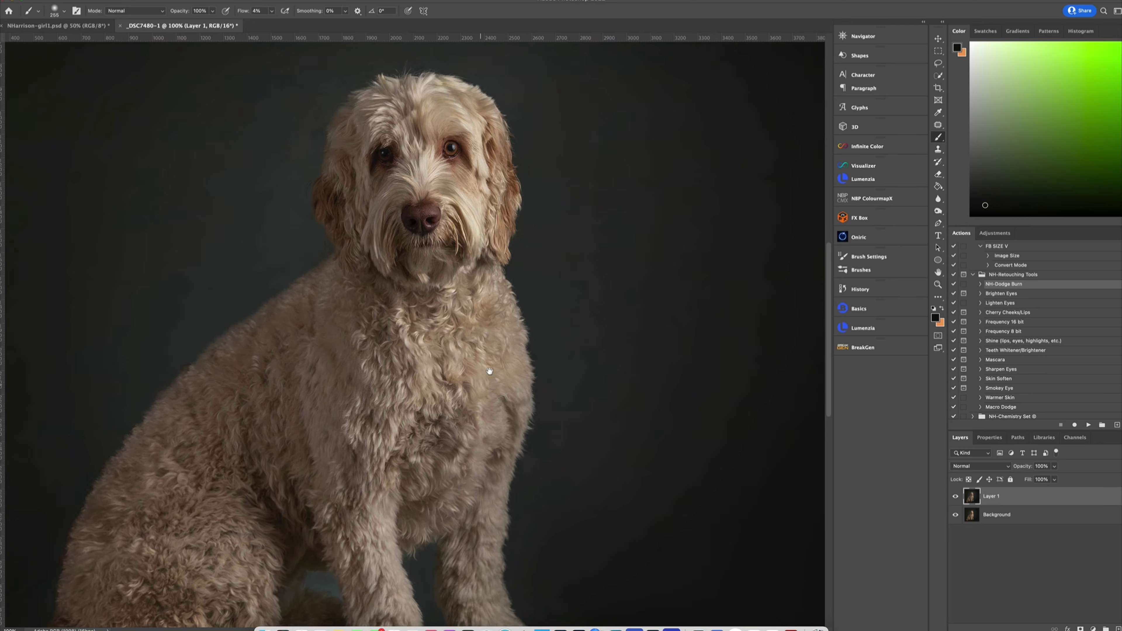
{"action": "left_click_drag", "start_coordinate": [481, 409], "coordinate": [536, 347]}
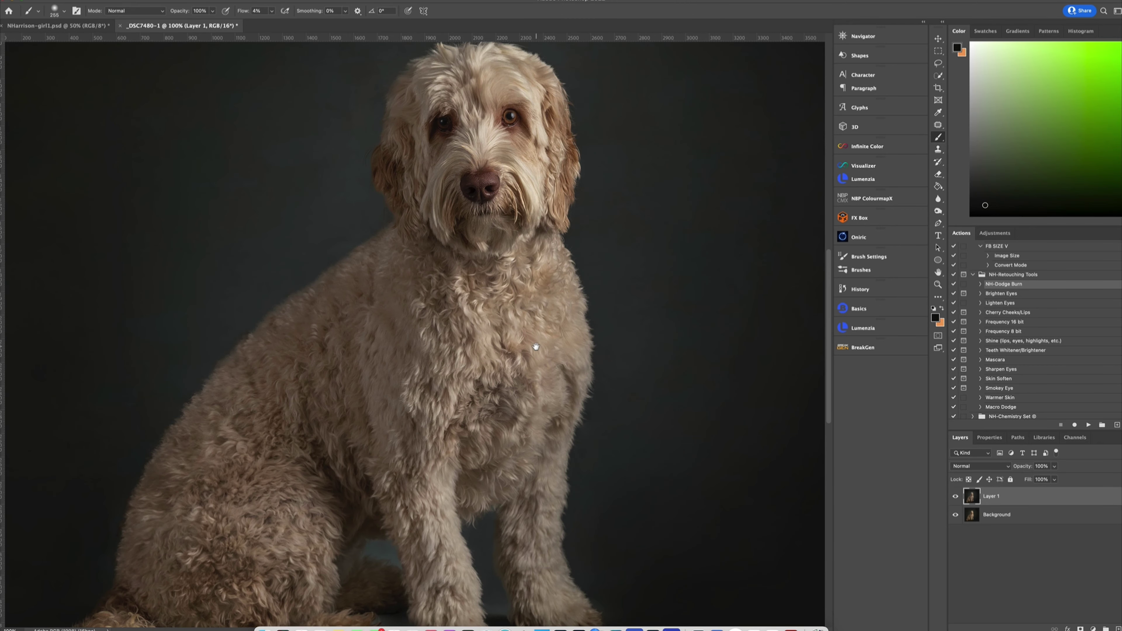
{"action": "left_click", "coordinate": [955, 496]}
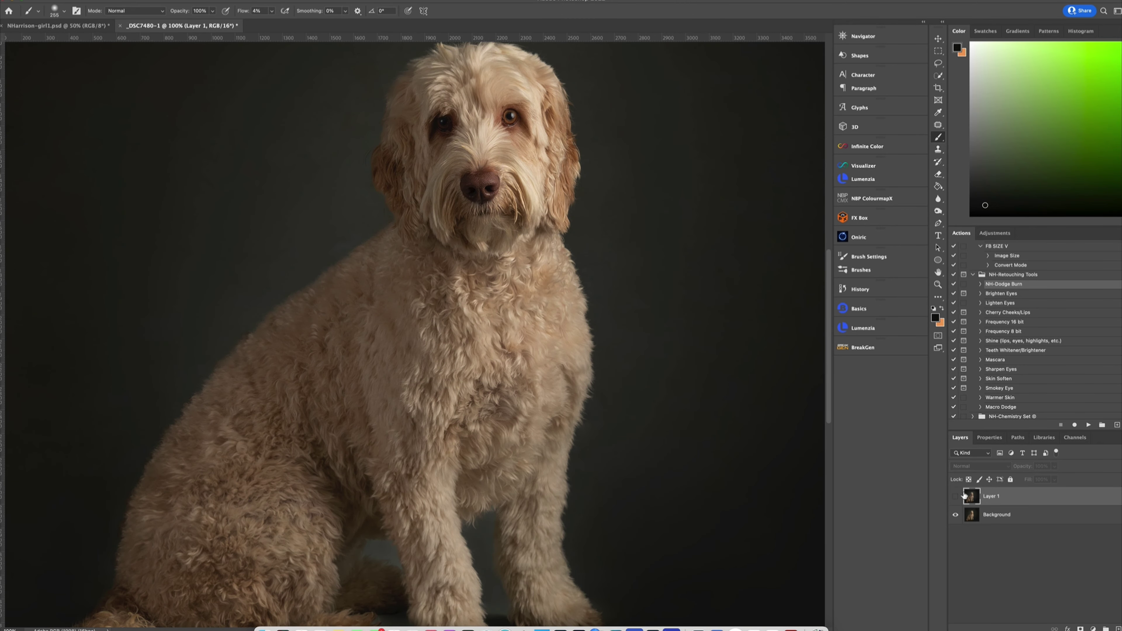
{"action": "left_click", "coordinate": [955, 495]}
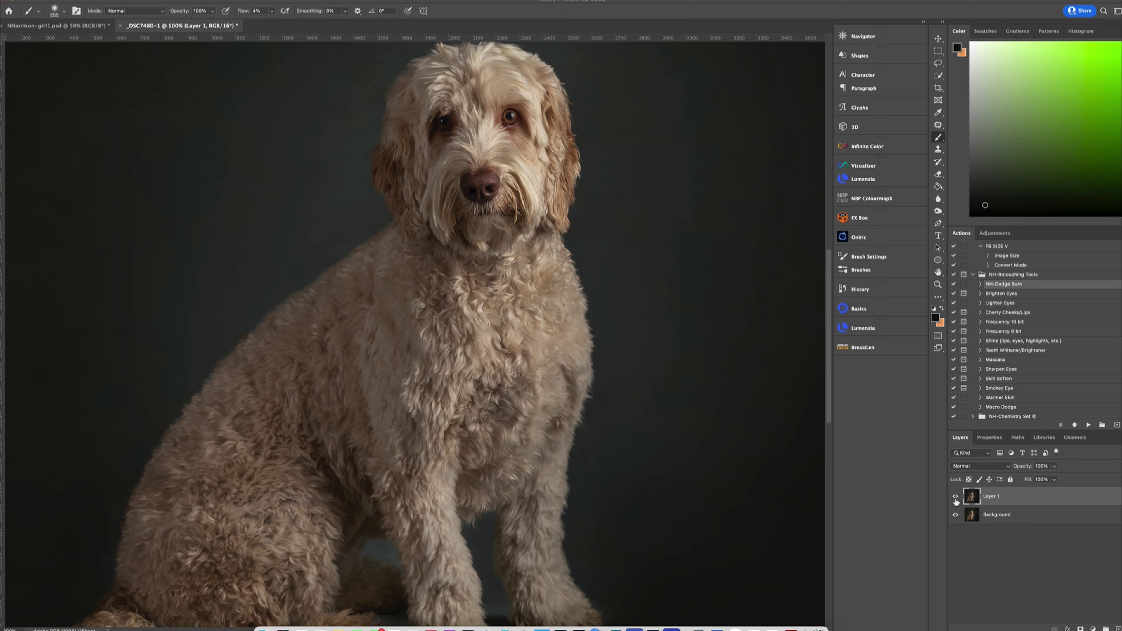
Flatten the Camera Raw result into one layer and make a fresh copy of the Background layer
{"action": "key", "text": "super+minus"}
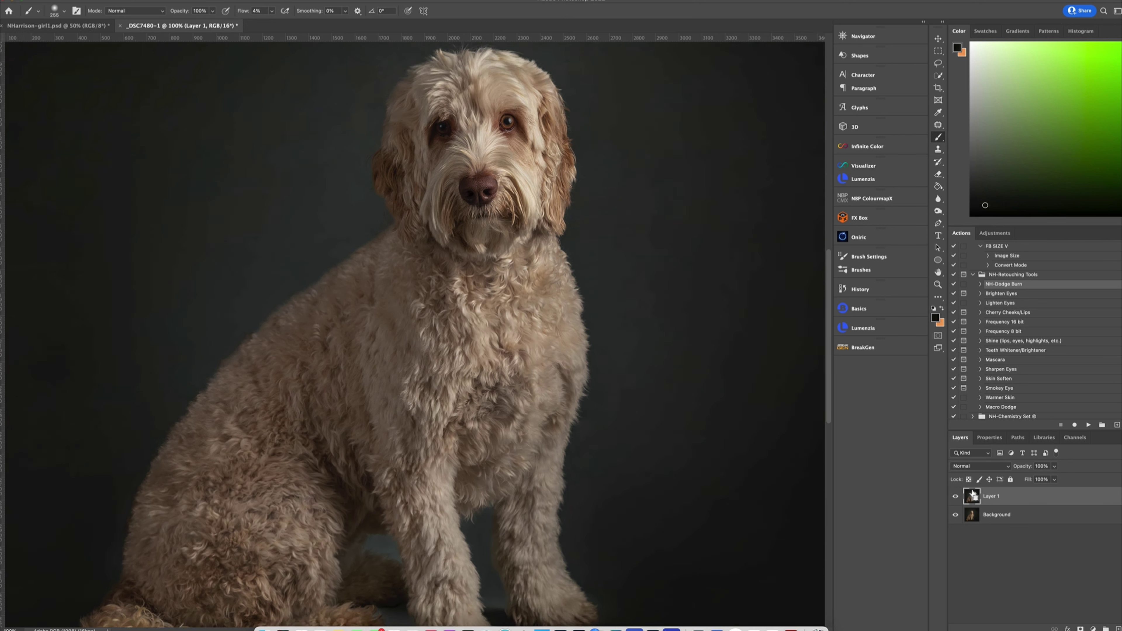
{"action": "left_click", "coordinate": [76, 0]}
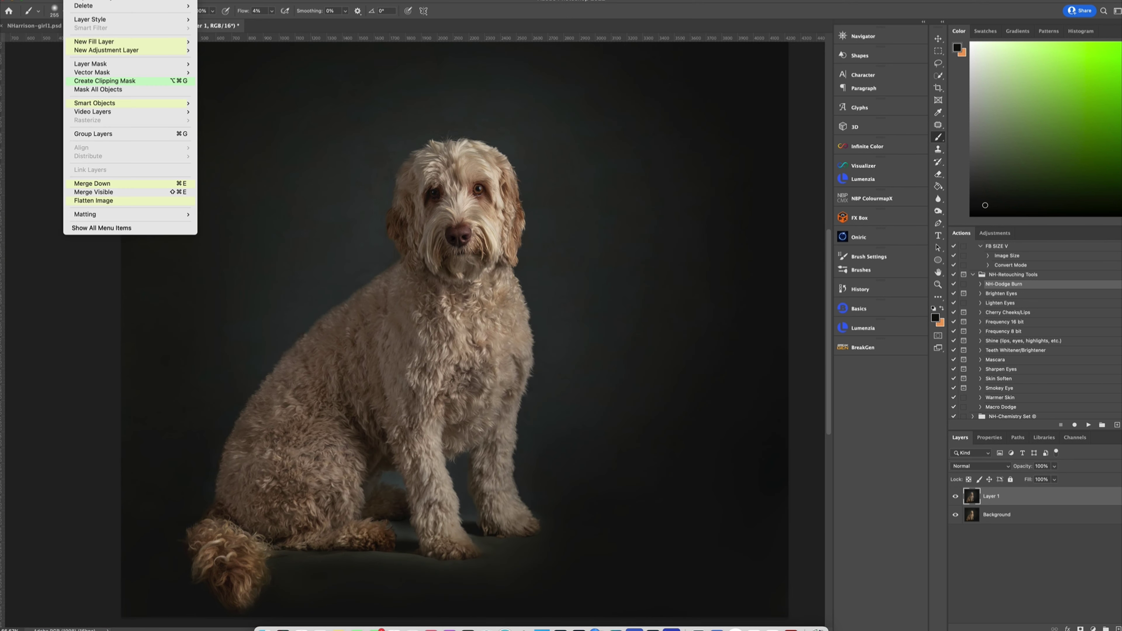
{"action": "left_click", "coordinate": [114, 201]}
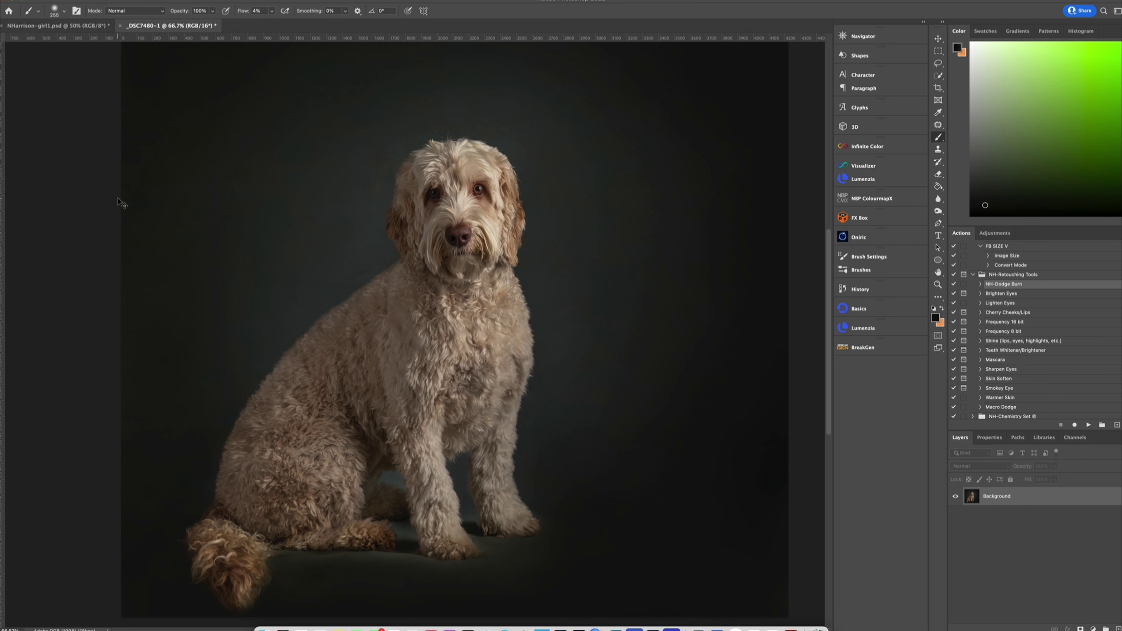
{"action": "key", "text": "super+minus"}
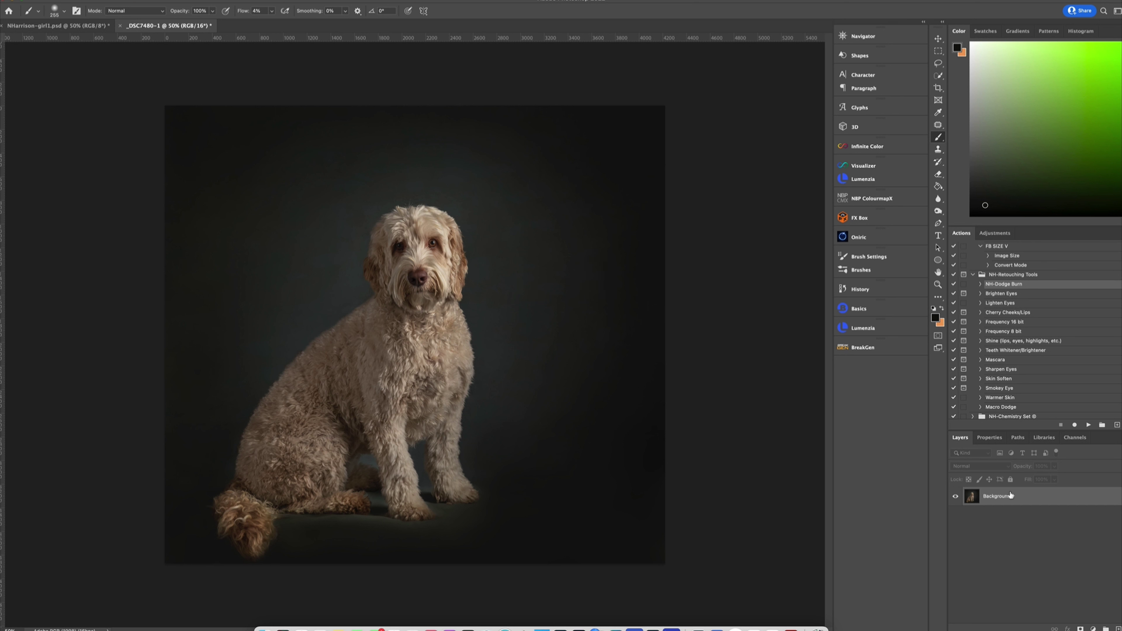
{"action": "left_click_drag", "start_coordinate": [1009, 491], "coordinate": [1010, 488]}
{"action": "key", "text": "ctrl+j"}
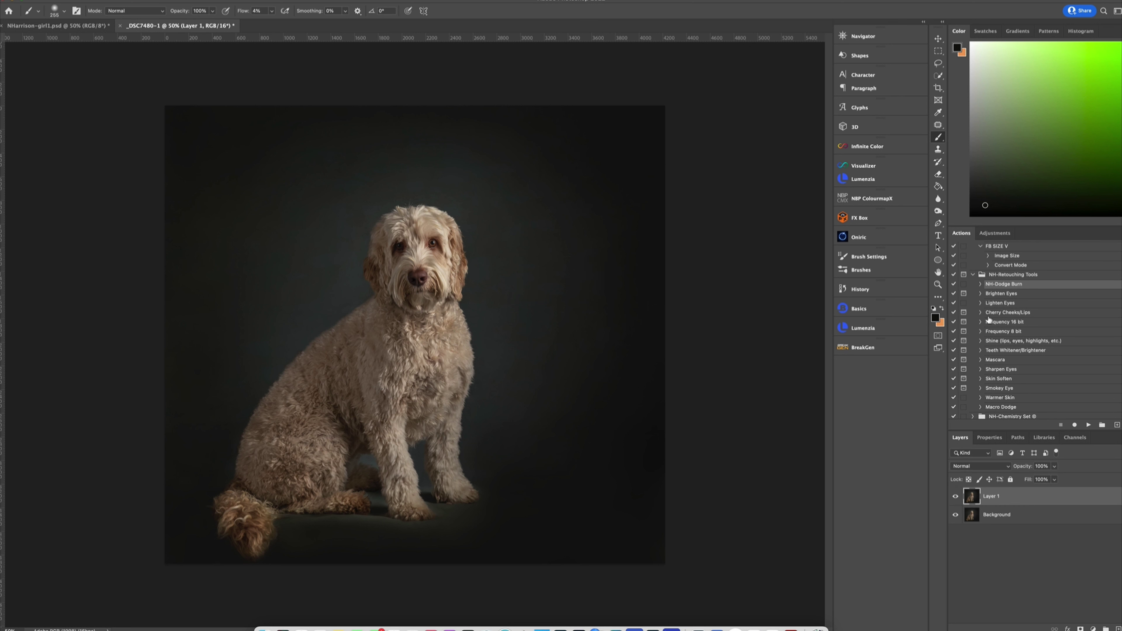
Run the NH-Dodge Burn action, expand its group, and ready the Burn layer mask for painting in white
{"action": "left_click", "coordinate": [1088, 425]}
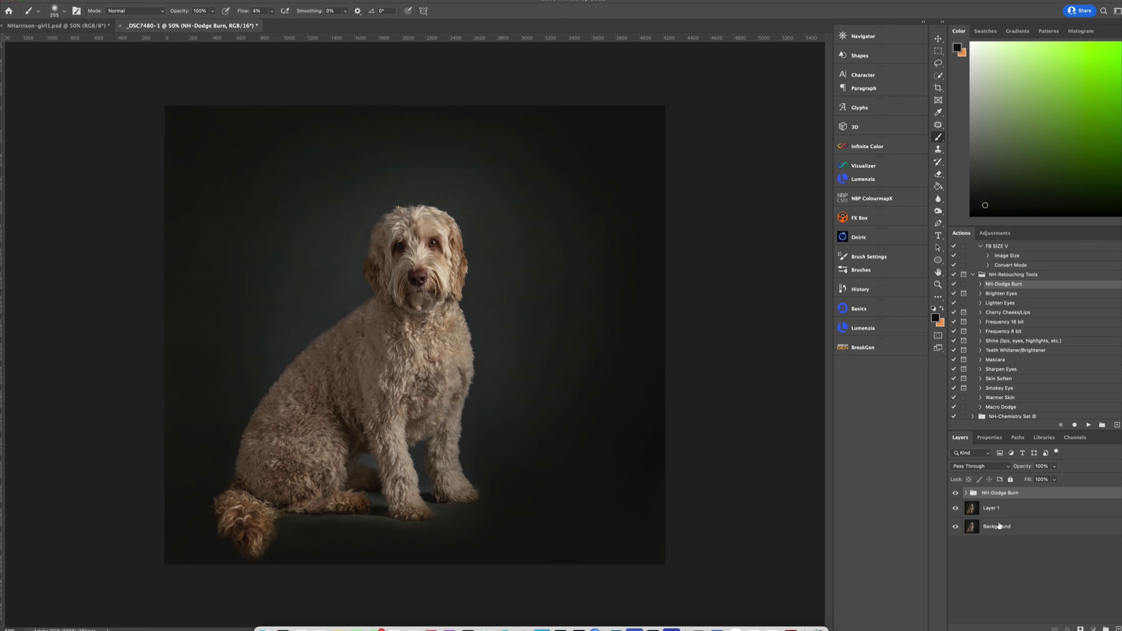
{"action": "left_click", "coordinate": [965, 493]}
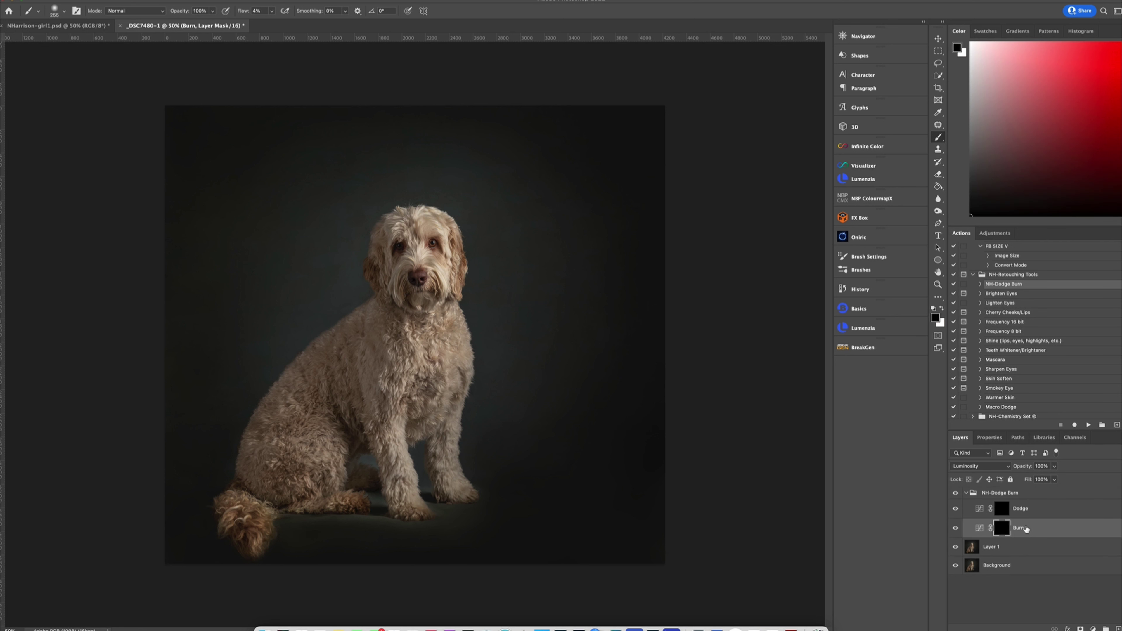
{"action": "key", "text": "x"}
Burn the dog's back, flank and hindquarters on the Burn mask with soft strokes, using brush sizes of about 100 to 205 px
{"action": "mouse_move", "coordinate": [278, 404]}
{"action": "left_mouse_down"}
{"action": "mouse_move", "coordinate": [286, 413]}
{"action": "mouse_move", "coordinate": [304, 362]}
{"action": "mouse_move", "coordinate": [364, 314]}
{"action": "mouse_move", "coordinate": [365, 324]}
{"action": "left_mouse_up"}
{"action": "key", "text": "bracketleft"}
{"action": "key", "text": "bracketleft"}
{"action": "key", "text": "bracketleft"}
{"action": "key", "text": "bracketleft"}
{"action": "key", "text": "bracketleft"}
{"action": "key", "text": "bracketleft"}
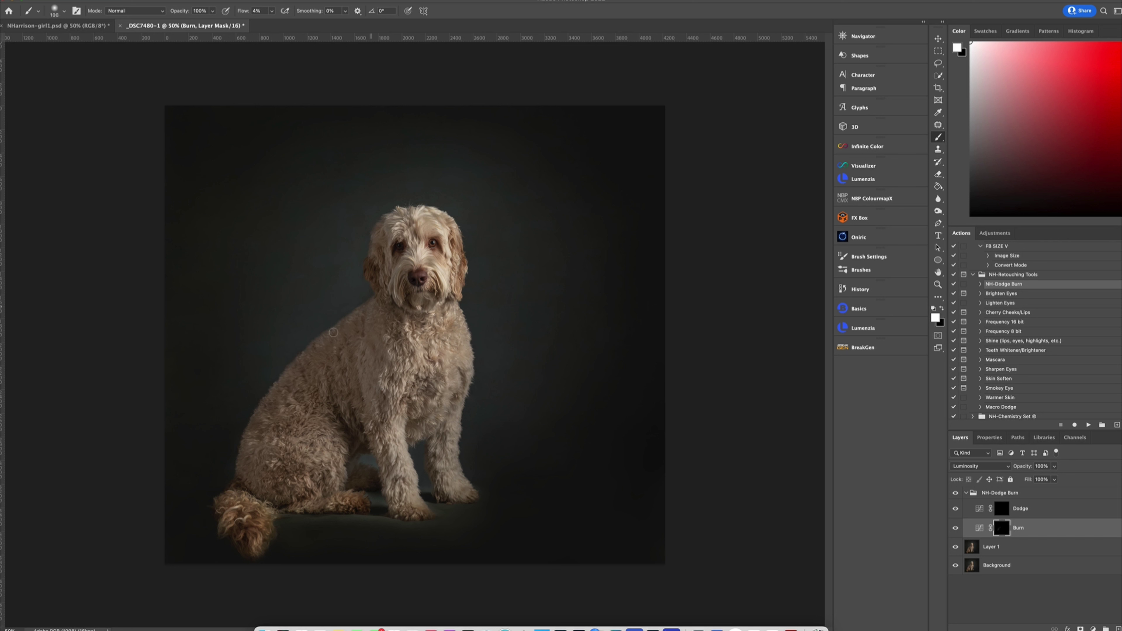
{"action": "mouse_move", "coordinate": [296, 361]}
{"action": "left_mouse_down"}
{"action": "mouse_move", "coordinate": [270, 395]}
{"action": "mouse_move", "coordinate": [347, 327]}
{"action": "left_mouse_up"}
{"action": "left_click_drag", "start_coordinate": [296, 415], "coordinate": [322, 416], "text": "ctrl+alt"}
{"action": "mouse_move", "coordinate": [256, 439]}
{"action": "left_mouse_down"}
{"action": "mouse_move", "coordinate": [270, 496]}
{"action": "mouse_move", "coordinate": [260, 455]}
{"action": "mouse_move", "coordinate": [295, 472]}
{"action": "mouse_move", "coordinate": [308, 500]}
{"action": "mouse_move", "coordinate": [248, 492]}
{"action": "mouse_move", "coordinate": [229, 517]}
{"action": "mouse_move", "coordinate": [259, 509]}
{"action": "mouse_move", "coordinate": [292, 439]}
{"action": "mouse_move", "coordinate": [250, 461]}
{"action": "mouse_move", "coordinate": [284, 409]}
{"action": "mouse_move", "coordinate": [345, 414]}
{"action": "mouse_move", "coordinate": [313, 371]}
{"action": "mouse_move", "coordinate": [351, 345]}
{"action": "mouse_move", "coordinate": [353, 363]}
{"action": "mouse_move", "coordinate": [378, 313]}
{"action": "mouse_move", "coordinate": [376, 330]}
{"action": "mouse_move", "coordinate": [390, 327]}
{"action": "mouse_move", "coordinate": [366, 386]}
{"action": "mouse_move", "coordinate": [367, 413]}
{"action": "left_mouse_up"}
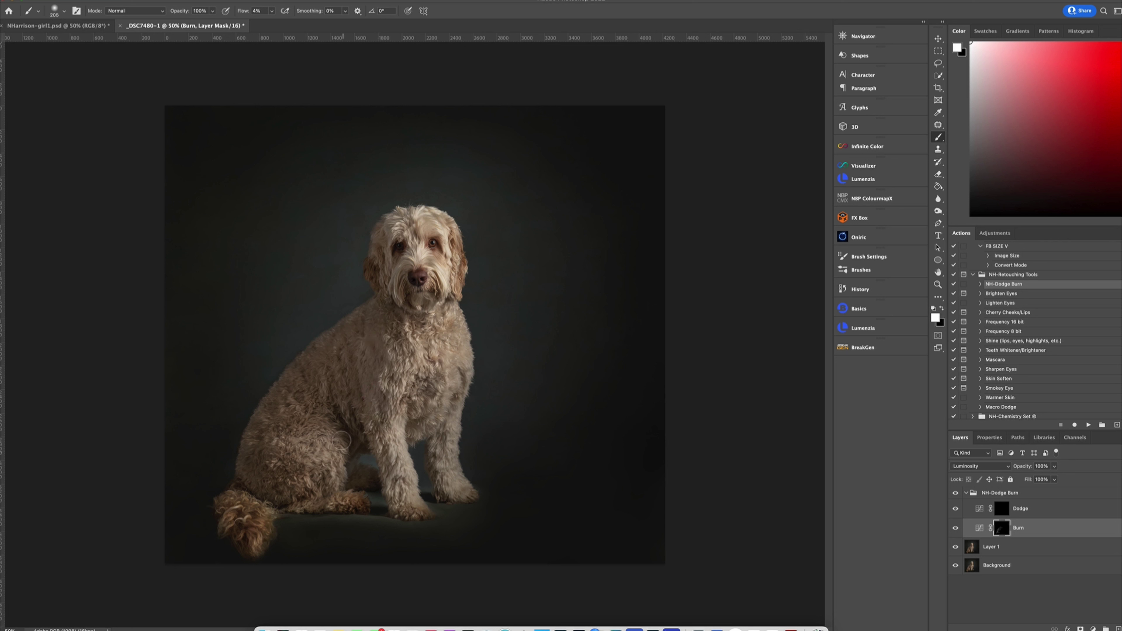
{"action": "mouse_move", "coordinate": [308, 500]}
{"action": "left_mouse_down"}
{"action": "mouse_move", "coordinate": [278, 514]}
{"action": "mouse_move", "coordinate": [403, 522]}
{"action": "mouse_move", "coordinate": [320, 514]}
{"action": "mouse_move", "coordinate": [293, 526]}
{"action": "mouse_move", "coordinate": [290, 545]}
{"action": "mouse_move", "coordinate": [285, 520]}
{"action": "mouse_move", "coordinate": [258, 542]}
{"action": "mouse_move", "coordinate": [249, 493]}
{"action": "mouse_move", "coordinate": [233, 492]}
{"action": "mouse_move", "coordinate": [221, 529]}
{"action": "mouse_move", "coordinate": [246, 490]}
{"action": "mouse_move", "coordinate": [239, 466]}
{"action": "mouse_move", "coordinate": [236, 483]}
{"action": "mouse_move", "coordinate": [254, 480]}
{"action": "mouse_move", "coordinate": [247, 449]}
{"action": "mouse_move", "coordinate": [274, 435]}
{"action": "mouse_move", "coordinate": [279, 451]}
{"action": "mouse_move", "coordinate": [267, 410]}
{"action": "mouse_move", "coordinate": [261, 421]}
{"action": "mouse_move", "coordinate": [290, 392]}
{"action": "mouse_move", "coordinate": [285, 423]}
{"action": "mouse_move", "coordinate": [264, 412]}
{"action": "mouse_move", "coordinate": [253, 438]}
{"action": "mouse_move", "coordinate": [273, 419]}
{"action": "mouse_move", "coordinate": [272, 471]}
{"action": "left_mouse_up"}
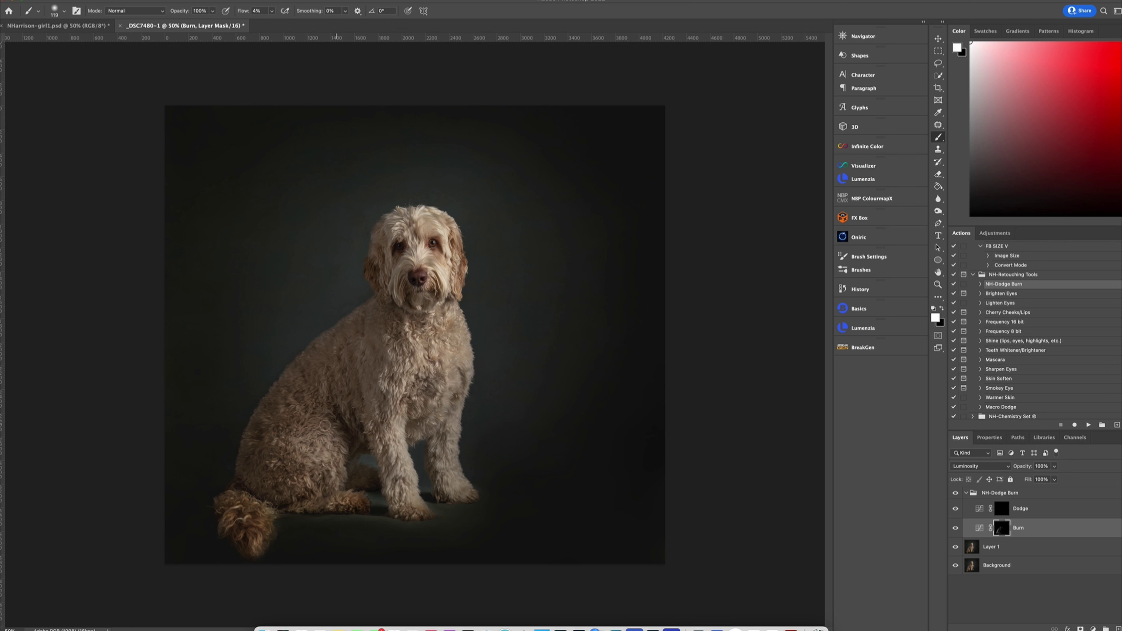
Burn the dog's shoulder, side and the shadow area behind the front leg with a brush of about 115 px
{"action": "left_click_drag", "start_coordinate": [324, 376], "coordinate": [330, 375]}
{"action": "mouse_move", "coordinate": [337, 335]}
{"action": "left_mouse_down"}
{"action": "mouse_move", "coordinate": [370, 311]}
{"action": "mouse_move", "coordinate": [355, 312]}
{"action": "left_mouse_up"}
{"action": "mouse_move", "coordinate": [368, 327]}
{"action": "left_mouse_down"}
{"action": "mouse_move", "coordinate": [383, 299]}
{"action": "mouse_move", "coordinate": [371, 374]}
{"action": "mouse_move", "coordinate": [338, 336]}
{"action": "left_mouse_up"}
{"action": "mouse_move", "coordinate": [358, 419]}
{"action": "left_mouse_down"}
{"action": "mouse_move", "coordinate": [335, 415]}
{"action": "mouse_move", "coordinate": [346, 441]}
{"action": "left_mouse_up"}
{"action": "mouse_move", "coordinate": [348, 484]}
{"action": "left_mouse_down"}
{"action": "mouse_move", "coordinate": [332, 475]}
{"action": "mouse_move", "coordinate": [338, 445]}
{"action": "mouse_move", "coordinate": [274, 452]}
{"action": "mouse_move", "coordinate": [297, 377]}
{"action": "mouse_move", "coordinate": [258, 454]}
{"action": "mouse_move", "coordinate": [274, 481]}
{"action": "mouse_move", "coordinate": [253, 513]}
{"action": "mouse_move", "coordinate": [225, 501]}
{"action": "mouse_move", "coordinate": [261, 534]}
{"action": "mouse_move", "coordinate": [364, 461]}
{"action": "mouse_move", "coordinate": [353, 483]}
{"action": "mouse_move", "coordinate": [370, 480]}
{"action": "mouse_move", "coordinate": [316, 484]}
{"action": "mouse_move", "coordinate": [326, 496]}
{"action": "mouse_move", "coordinate": [368, 441]}
{"action": "mouse_move", "coordinate": [389, 488]}
{"action": "mouse_move", "coordinate": [380, 393]}
{"action": "mouse_move", "coordinate": [365, 361]}
{"action": "mouse_move", "coordinate": [380, 362]}
{"action": "mouse_move", "coordinate": [381, 384]}
{"action": "mouse_move", "coordinate": [365, 325]}
{"action": "mouse_move", "coordinate": [378, 303]}
{"action": "mouse_move", "coordinate": [370, 363]}
{"action": "left_mouse_up"}
Burn the shaded side of the dog's face, the chest and the front leg on the Burn mask
{"action": "mouse_move", "coordinate": [387, 246]}
{"action": "left_mouse_down"}
{"action": "mouse_move", "coordinate": [373, 249]}
{"action": "mouse_move", "coordinate": [392, 249]}
{"action": "mouse_move", "coordinate": [392, 287]}
{"action": "mouse_move", "coordinate": [426, 307]}
{"action": "left_mouse_up"}
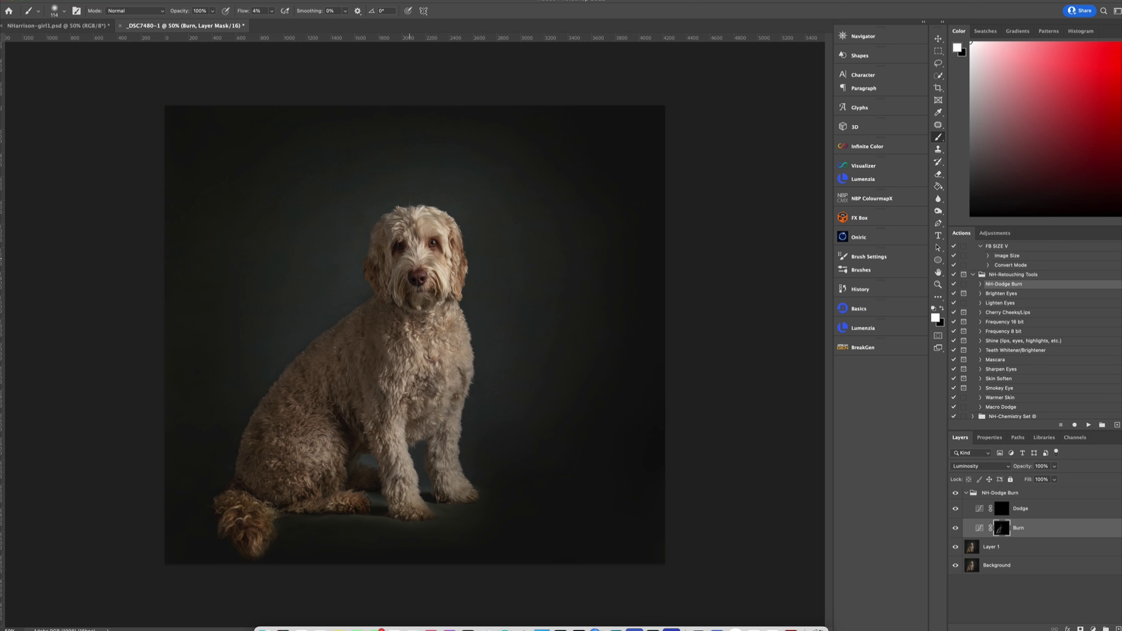
{"action": "left_click_drag", "start_coordinate": [390, 234], "coordinate": [381, 241]}
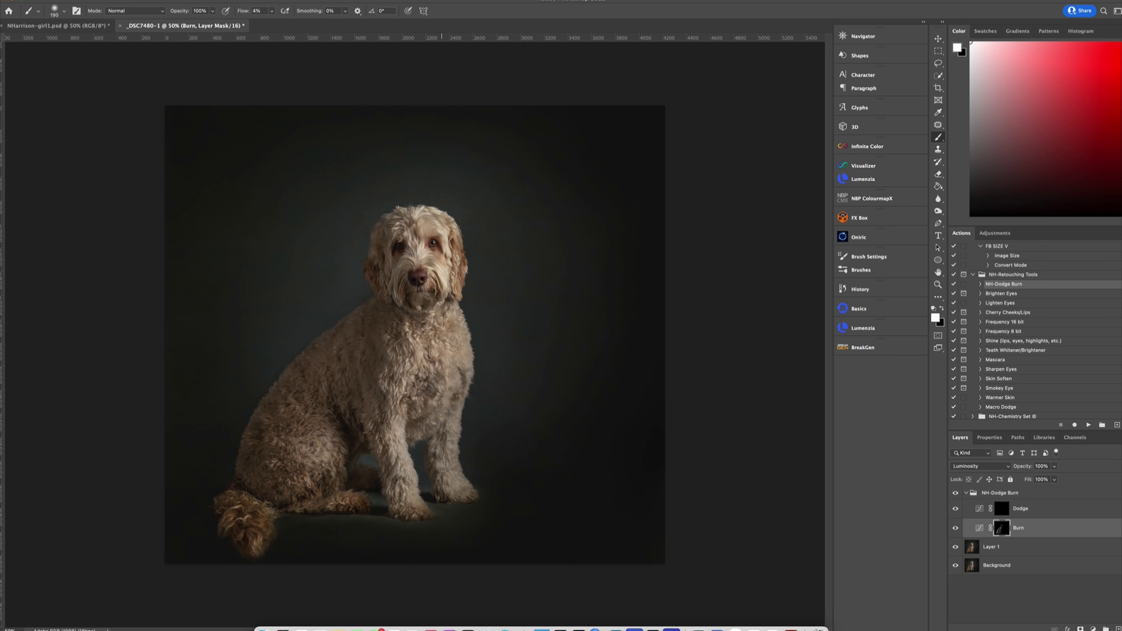
{"action": "mouse_move", "coordinate": [424, 339]}
{"action": "left_mouse_down"}
{"action": "mouse_move", "coordinate": [407, 372]}
{"action": "mouse_move", "coordinate": [457, 390]}
{"action": "mouse_move", "coordinate": [423, 439]}
{"action": "mouse_move", "coordinate": [443, 458]}
{"action": "mouse_move", "coordinate": [397, 490]}
{"action": "left_mouse_up"}
{"action": "left_click_drag", "start_coordinate": [386, 425], "coordinate": [385, 444]}
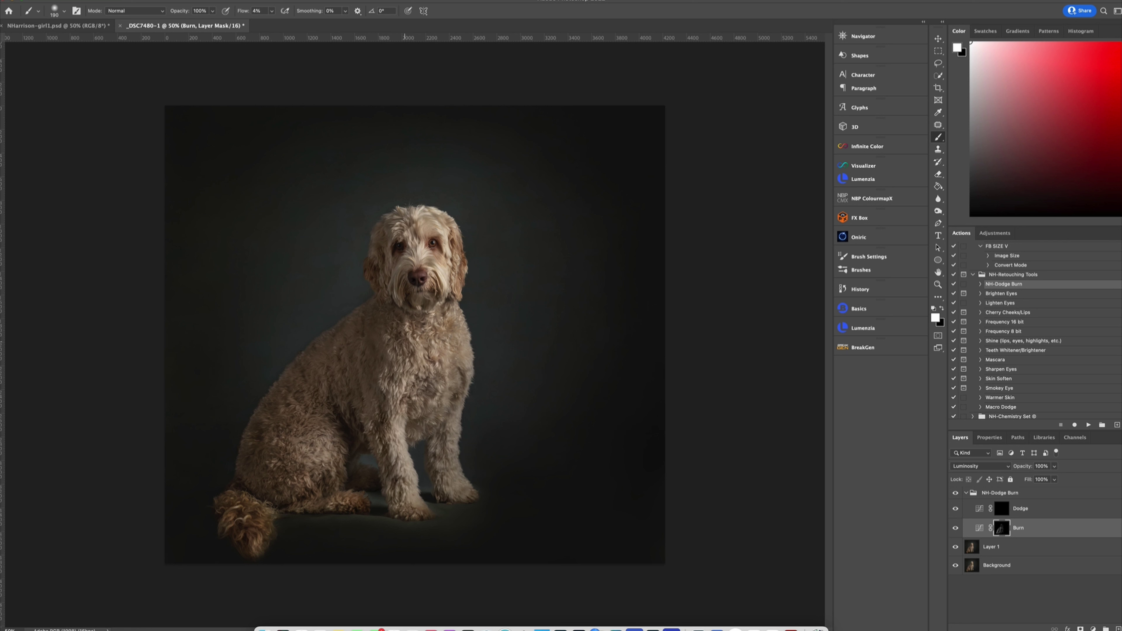
Darken the backdrop beside the dog's back and head on the Burn mask with a much larger brush
{"action": "left_click_drag", "start_coordinate": [361, 320], "coordinate": [375, 321], "text": "ctrl+alt"}
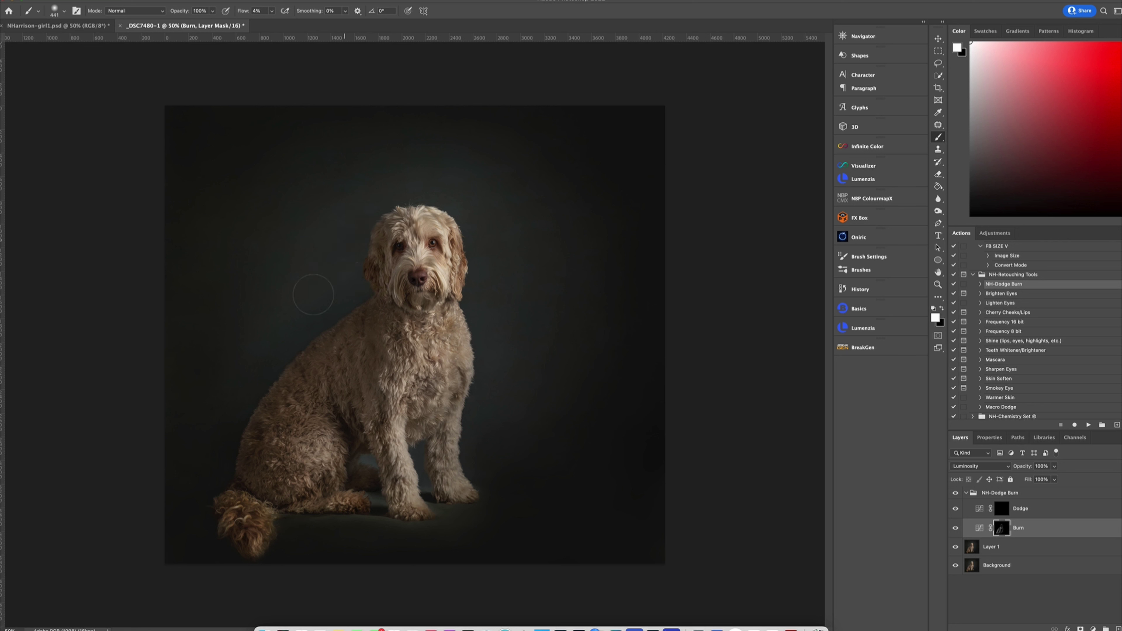
{"action": "left_click_drag", "start_coordinate": [317, 267], "coordinate": [341, 222]}
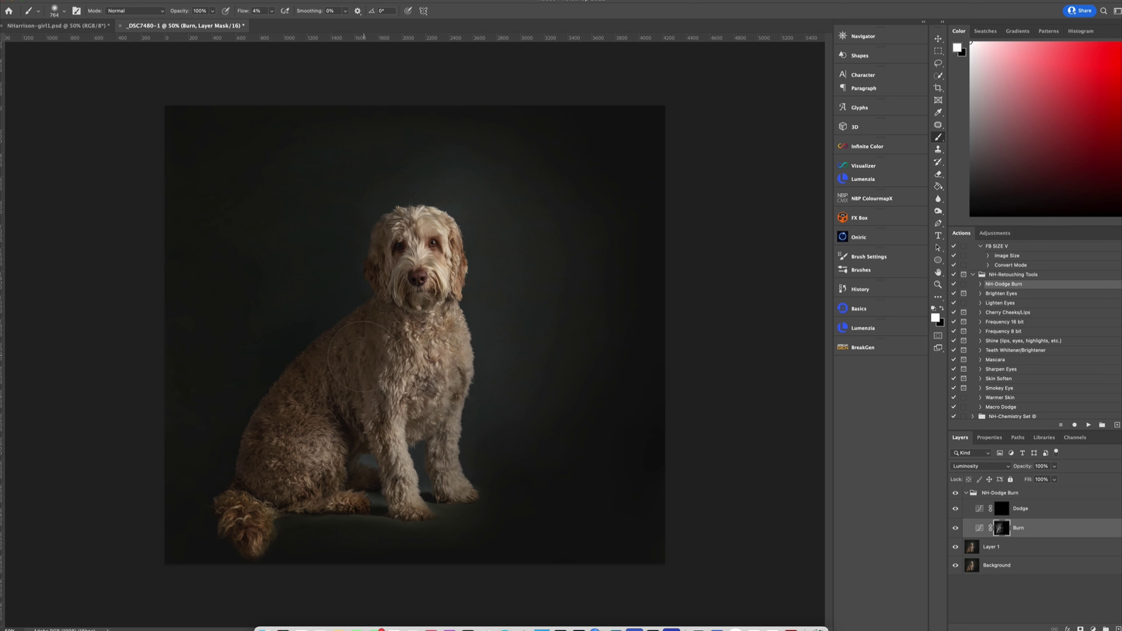
{"action": "left_click_drag", "start_coordinate": [358, 356], "coordinate": [347, 357], "text": "ctrl+alt"}
Burn the centre of the dog's face and the chest fur with a brush of about 114 px
{"action": "left_click_drag", "start_coordinate": [445, 247], "coordinate": [389, 226], "text": "ctrl+alt"}
{"action": "mouse_move", "coordinate": [414, 250]}
{"action": "left_mouse_down"}
{"action": "mouse_move", "coordinate": [409, 239]}
{"action": "mouse_move", "coordinate": [440, 249]}
{"action": "mouse_move", "coordinate": [401, 278]}
{"action": "mouse_move", "coordinate": [417, 309]}
{"action": "mouse_move", "coordinate": [413, 288]}
{"action": "mouse_move", "coordinate": [422, 290]}
{"action": "mouse_move", "coordinate": [392, 262]}
{"action": "mouse_move", "coordinate": [378, 277]}
{"action": "mouse_move", "coordinate": [375, 251]}
{"action": "mouse_move", "coordinate": [397, 214]}
{"action": "mouse_move", "coordinate": [417, 239]}
{"action": "left_mouse_up"}
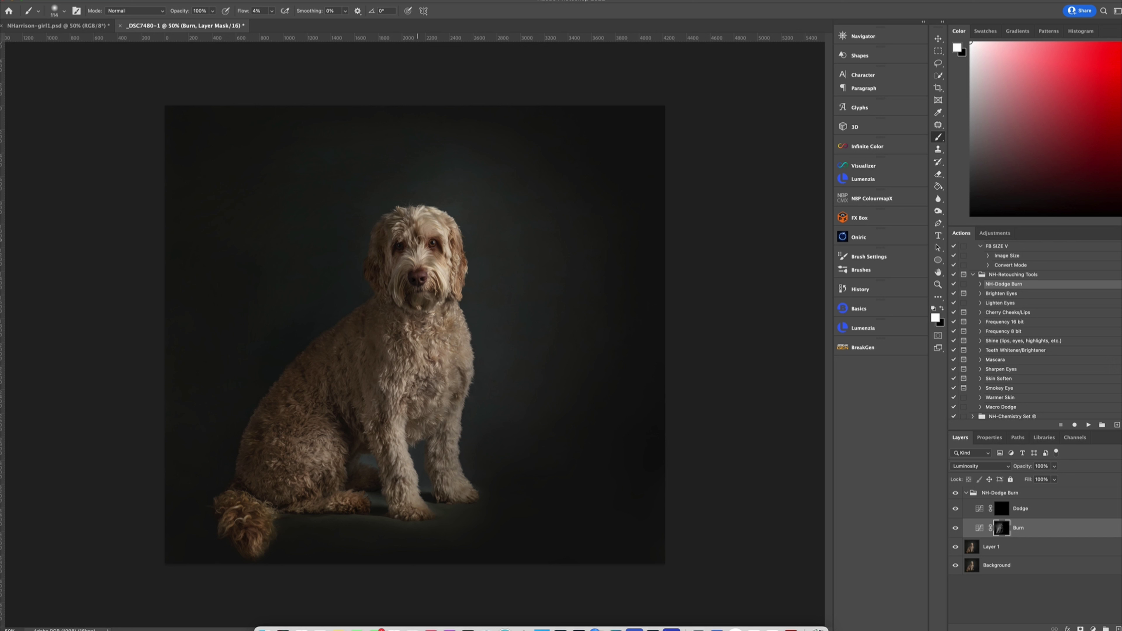
{"action": "mouse_move", "coordinate": [407, 318]}
{"action": "left_mouse_down"}
{"action": "mouse_move", "coordinate": [366, 332]}
{"action": "mouse_move", "coordinate": [366, 312]}
{"action": "mouse_move", "coordinate": [386, 341]}
{"action": "mouse_move", "coordinate": [373, 362]}
{"action": "mouse_move", "coordinate": [358, 361]}
{"action": "mouse_move", "coordinate": [369, 403]}
{"action": "left_mouse_up"}
Switch to the Dodge layer mask and lighten the highlights on the dog's nose and muzzle with a small brush
{"action": "left_click", "coordinate": [1005, 513]}
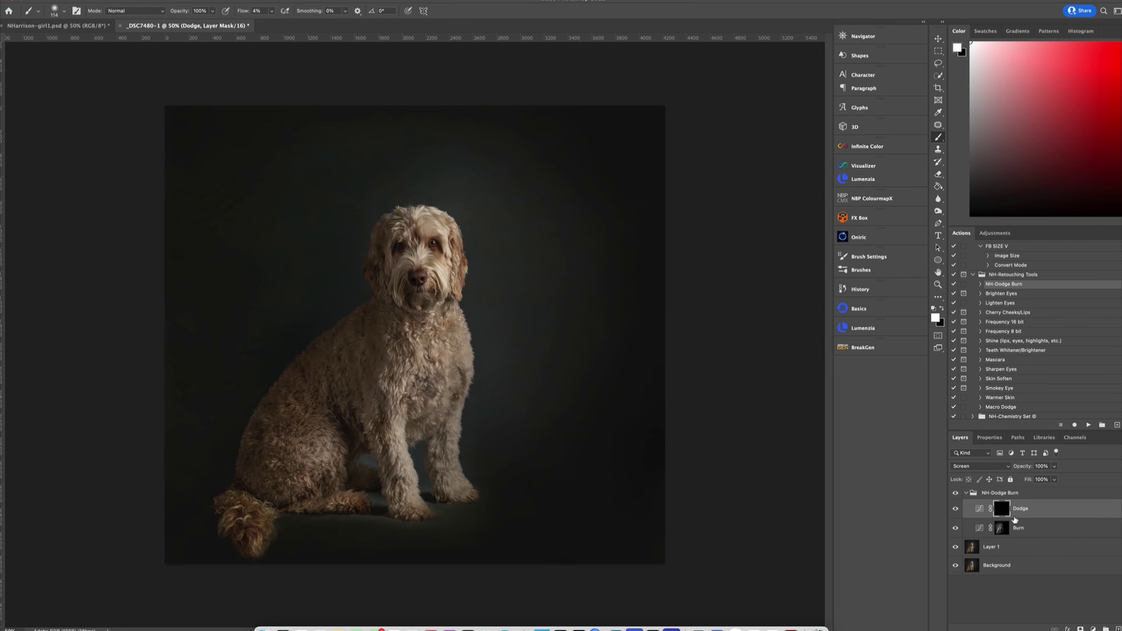
{"action": "key", "text": "super+1"}
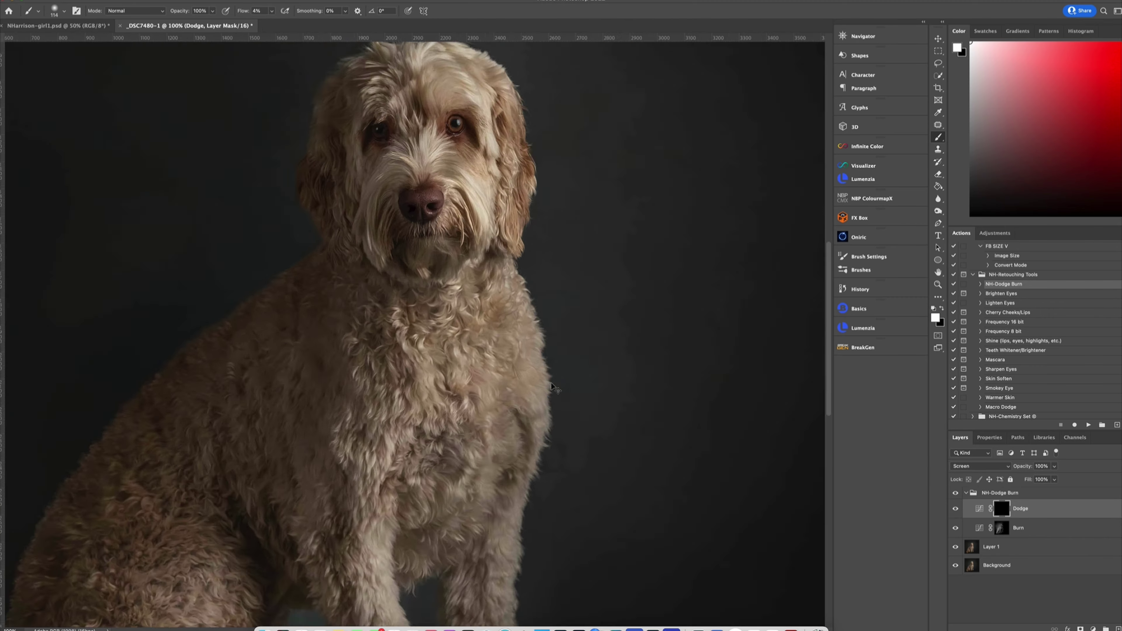
{"action": "key", "text": "super+plus"}
{"action": "left_click_drag", "start_coordinate": [399, 137], "coordinate": [378, 468]}
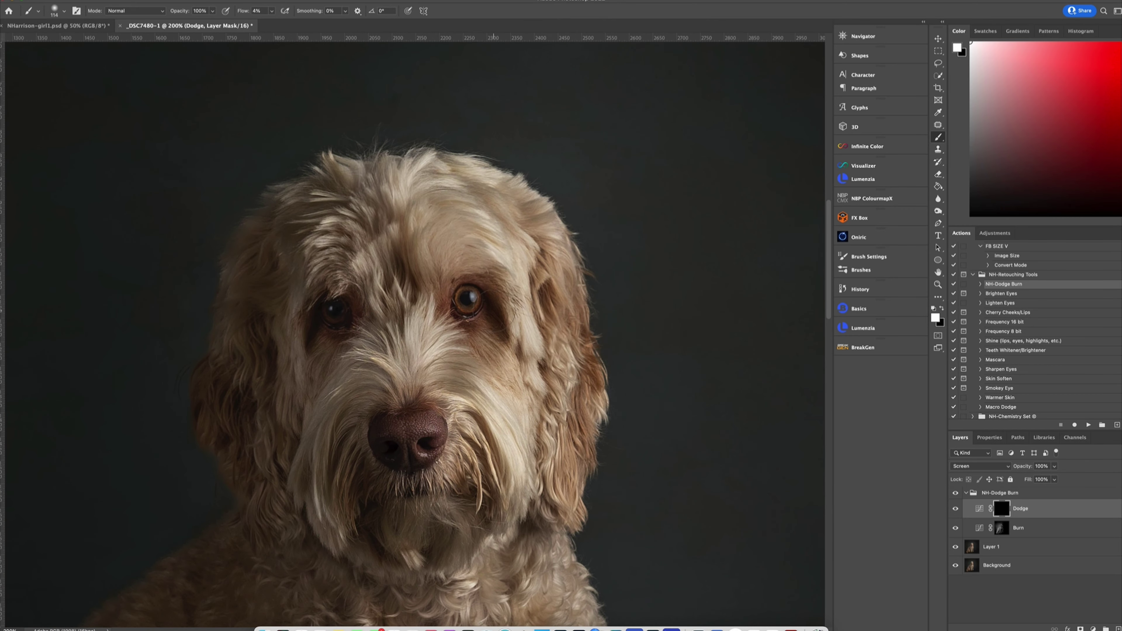
{"action": "left_click_drag", "start_coordinate": [493, 311], "coordinate": [464, 312], "text": "ctrl+alt"}
{"action": "left_click_drag", "start_coordinate": [432, 425], "coordinate": [427, 426], "text": "ctrl+alt"}
{"action": "left_click_drag", "start_coordinate": [425, 437], "coordinate": [422, 436], "text": "ctrl+alt"}
{"action": "key", "text": "bracketright"}
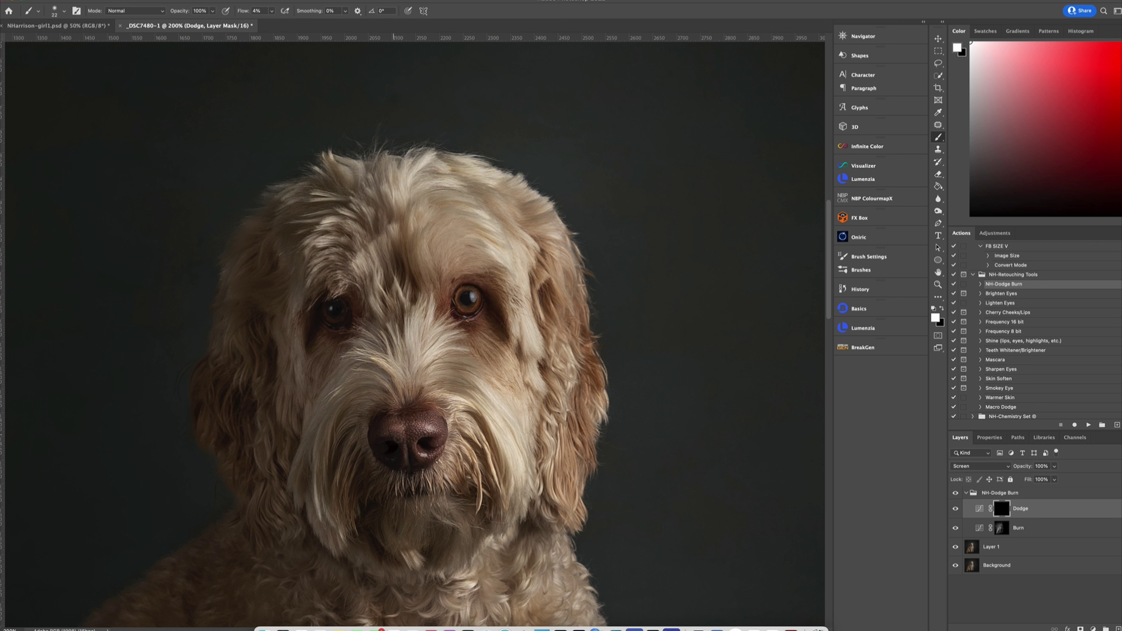
{"action": "left_click_drag", "start_coordinate": [400, 455], "coordinate": [392, 460]}
{"action": "left_click_drag", "start_coordinate": [433, 424], "coordinate": [440, 422]}
Raise the brush flow to 18% and brighten the dog's eyes on the Dodge mask with a very small brush
{"action": "left_click_drag", "start_coordinate": [482, 302], "coordinate": [476, 303]}
{"action": "left_click", "coordinate": [272, 11]}
{"action": "left_click_drag", "start_coordinate": [270, 22], "coordinate": [282, 21]}
{"action": "mouse_move", "coordinate": [521, 289]}
{"action": "left_mouse_down", "text": "ctrl+alt"}
{"action": "mouse_move", "coordinate": [462, 293]}
{"action": "mouse_move", "coordinate": [469, 300]}
{"action": "left_mouse_up", "text": "ctrl+alt"}
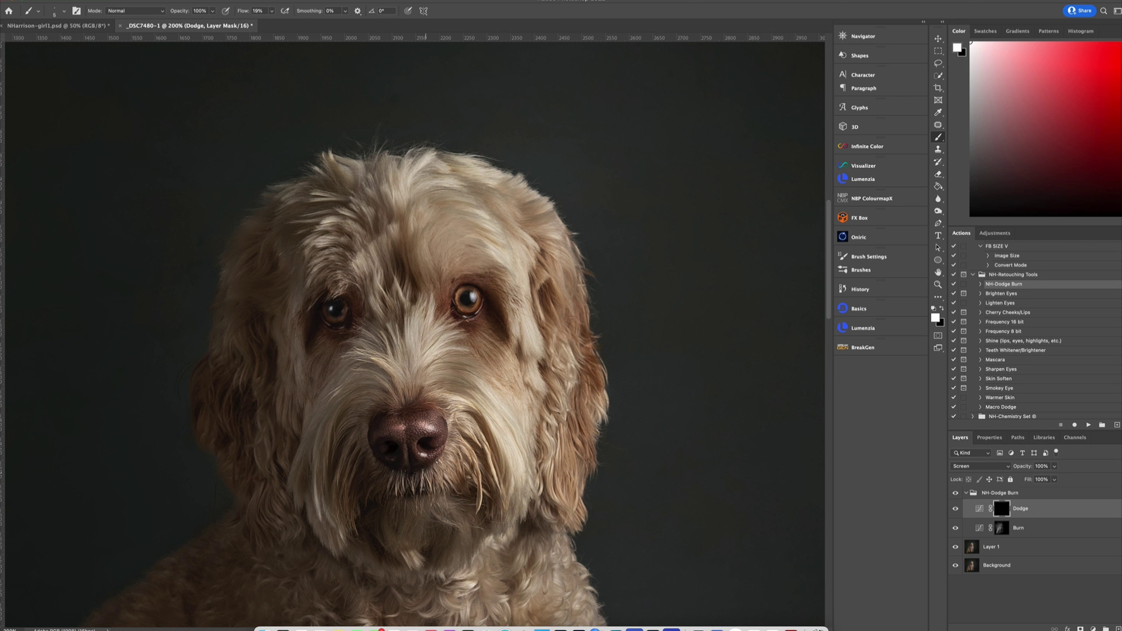
Dodge the whiskers beneath the nose and the fur above the brighter eye
{"action": "mouse_move", "coordinate": [429, 486]}
{"action": "left_mouse_down"}
{"action": "mouse_move", "coordinate": [433, 470]}
{"action": "mouse_move", "coordinate": [443, 473]}
{"action": "left_mouse_up"}
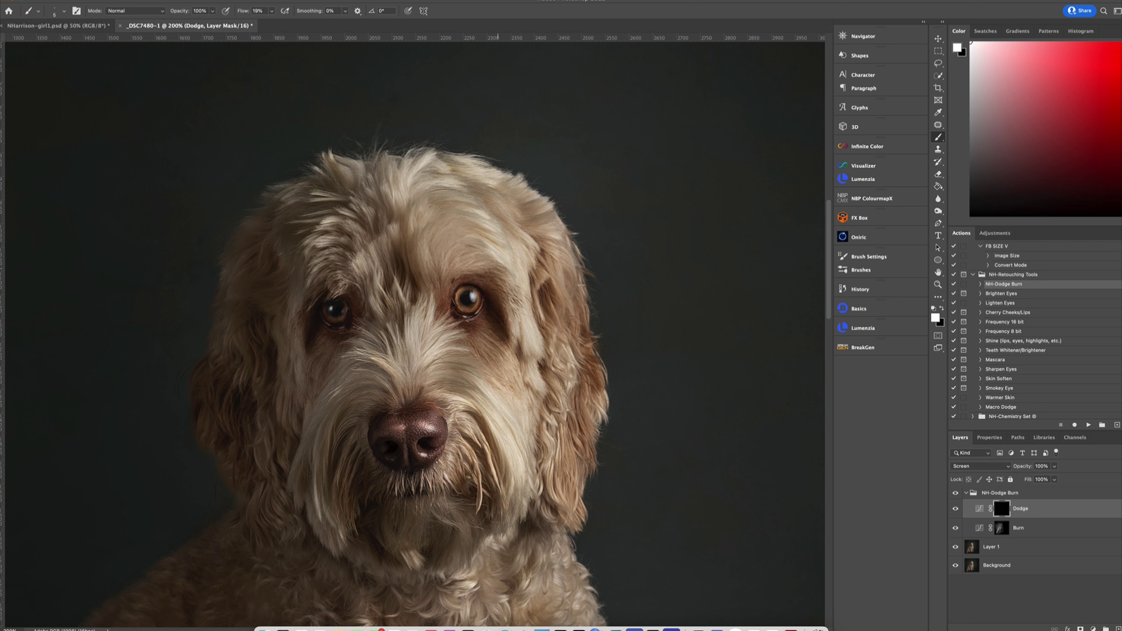
{"action": "left_click_drag", "start_coordinate": [465, 269], "coordinate": [479, 269]}
{"action": "left_click_drag", "start_coordinate": [434, 301], "coordinate": [472, 279]}
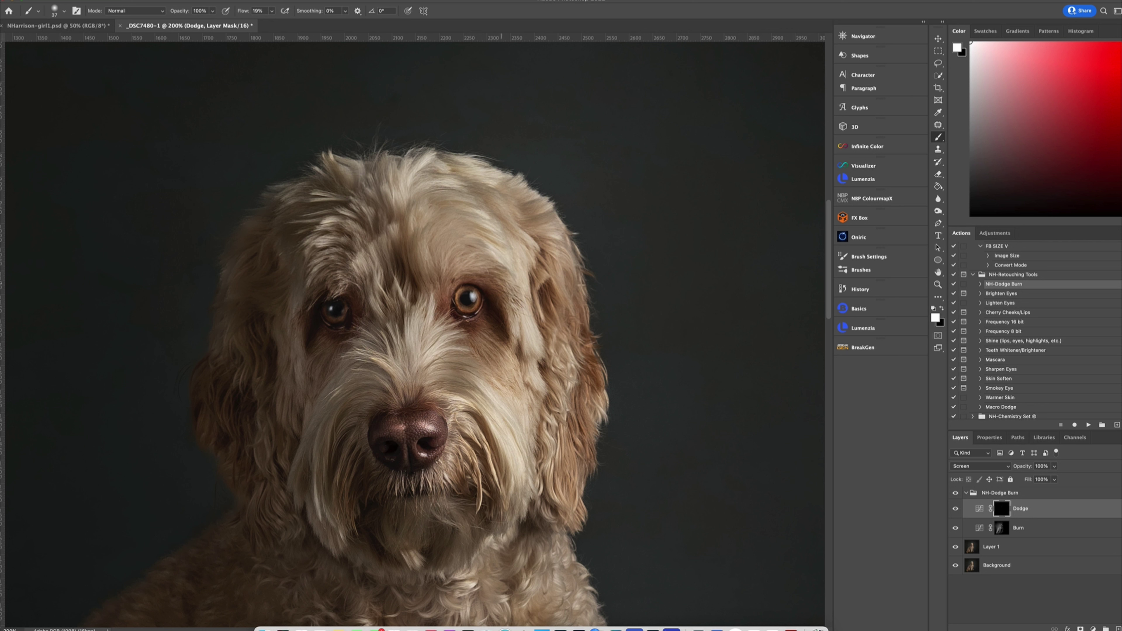
Dodge the fur around the darker eye, its brow, the bridge of the nose and the forehead with a smaller brush
{"action": "key", "text": "bracketleft"}
{"action": "key", "text": "bracketleft"}
{"action": "left_click_drag", "start_coordinate": [356, 305], "coordinate": [351, 304]}
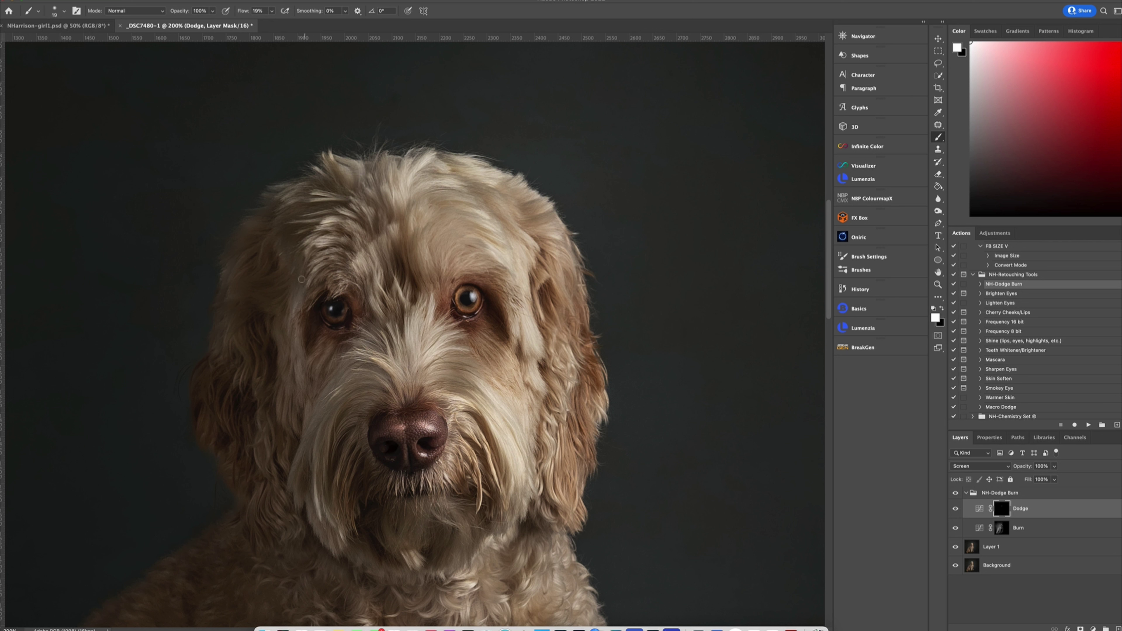
{"action": "left_click_drag", "start_coordinate": [307, 243], "coordinate": [295, 280]}
{"action": "mouse_move", "coordinate": [426, 314]}
{"action": "left_mouse_down"}
{"action": "mouse_move", "coordinate": [429, 260]}
{"action": "mouse_move", "coordinate": [411, 242]}
{"action": "left_mouse_up"}
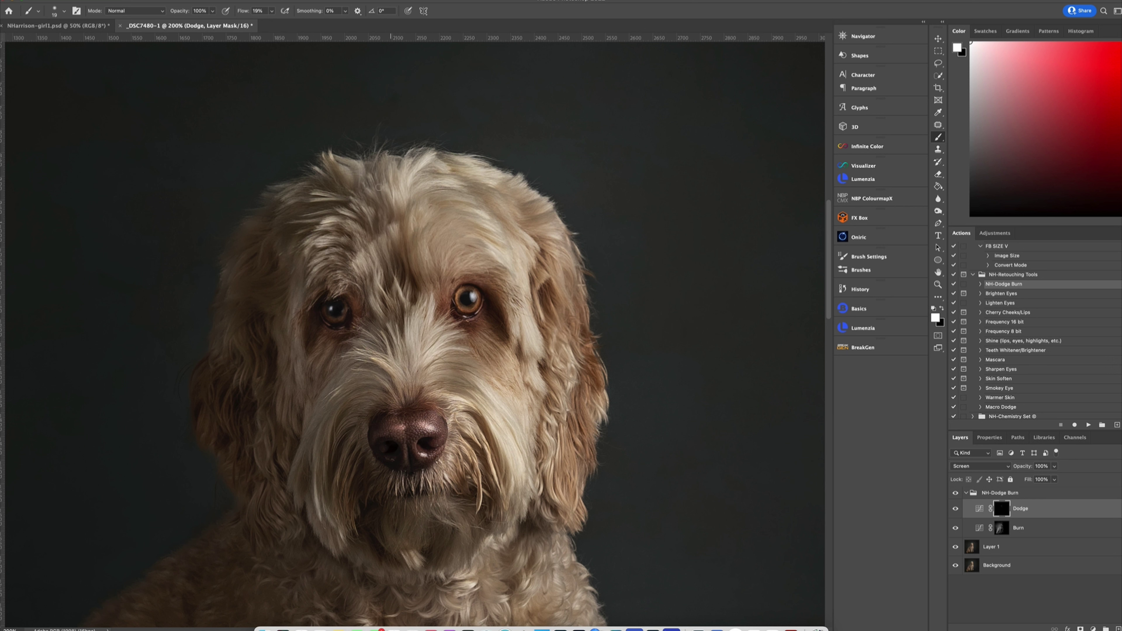
{"action": "left_click_drag", "start_coordinate": [380, 219], "coordinate": [388, 219], "text": "ctrl+alt"}
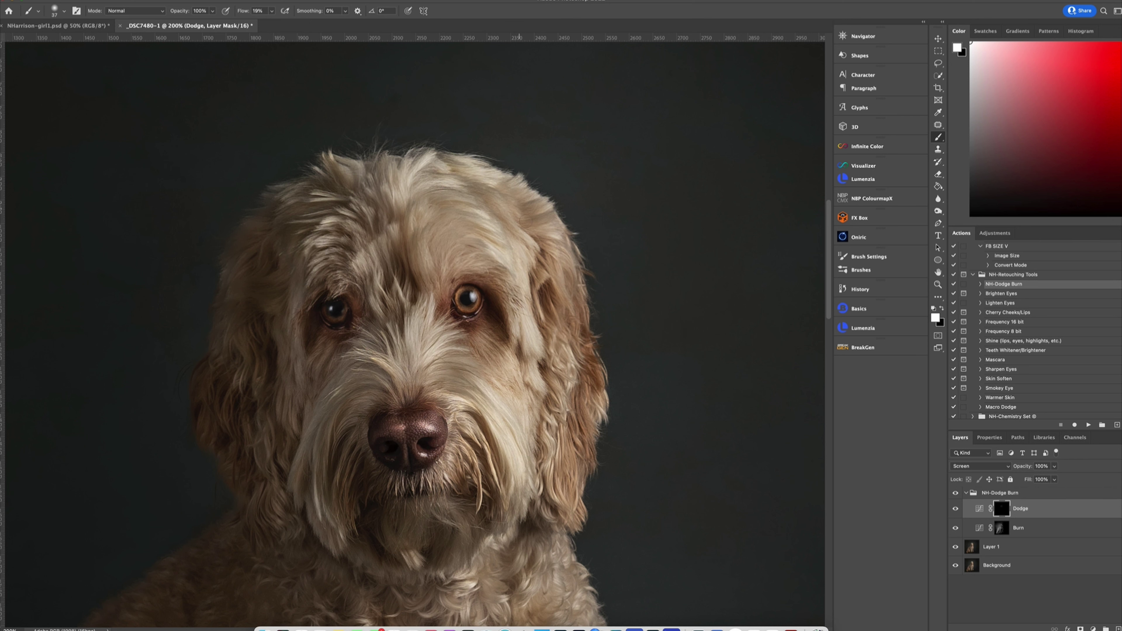
Dodge the dog's face, chest and chin fur with a larger brush at 18% flow
{"action": "key", "text": "super+minus"}
{"action": "key", "text": "super+minus"}
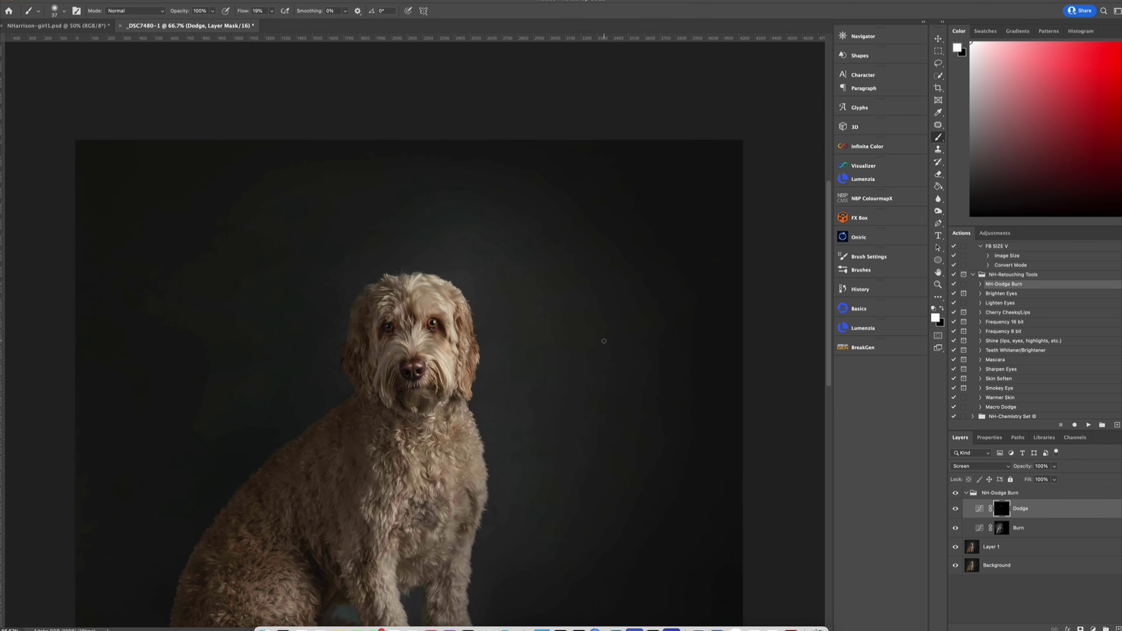
{"action": "left_click_drag", "start_coordinate": [441, 347], "coordinate": [450, 348], "text": "ctrl+alt"}
{"action": "left_click_drag", "start_coordinate": [382, 335], "coordinate": [389, 332]}
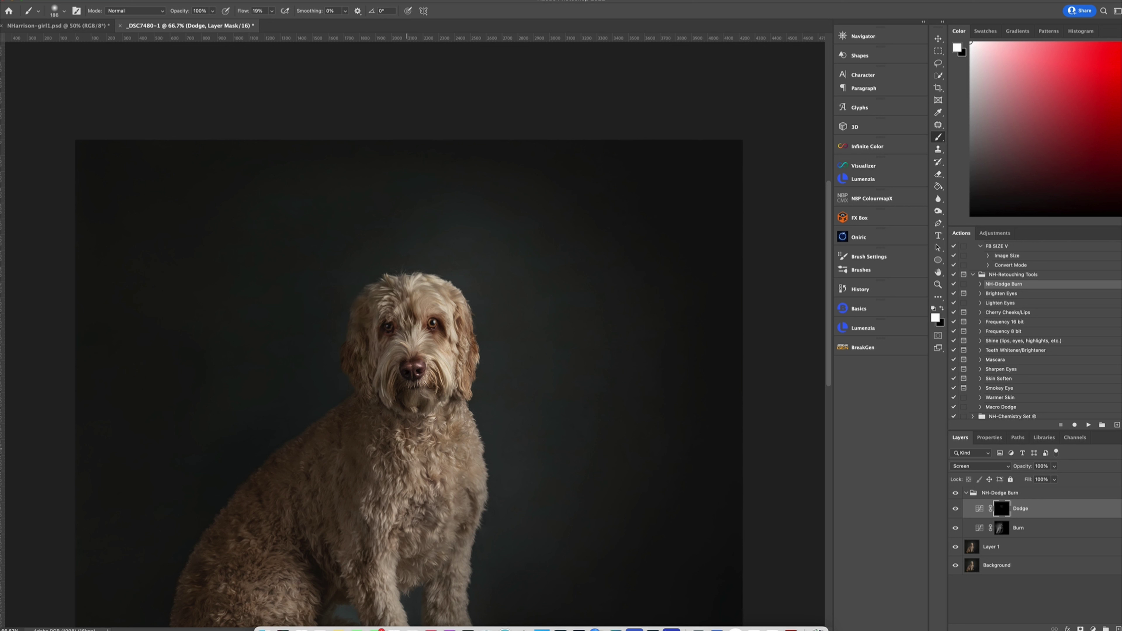
{"action": "mouse_move", "coordinate": [403, 451]}
{"action": "left_mouse_down"}
{"action": "mouse_move", "coordinate": [388, 461]}
{"action": "mouse_move", "coordinate": [420, 427]}
{"action": "mouse_move", "coordinate": [461, 429]}
{"action": "left_mouse_up"}
{"action": "mouse_move", "coordinate": [441, 466]}
{"action": "left_mouse_down"}
{"action": "mouse_move", "coordinate": [422, 466]}
{"action": "mouse_move", "coordinate": [415, 486]}
{"action": "mouse_move", "coordinate": [427, 555]}
{"action": "left_mouse_up"}
{"action": "mouse_move", "coordinate": [459, 494]}
{"action": "left_mouse_down"}
{"action": "mouse_move", "coordinate": [460, 476]}
{"action": "mouse_move", "coordinate": [475, 473]}
{"action": "mouse_move", "coordinate": [469, 436]}
{"action": "mouse_move", "coordinate": [482, 443]}
{"action": "left_mouse_up"}
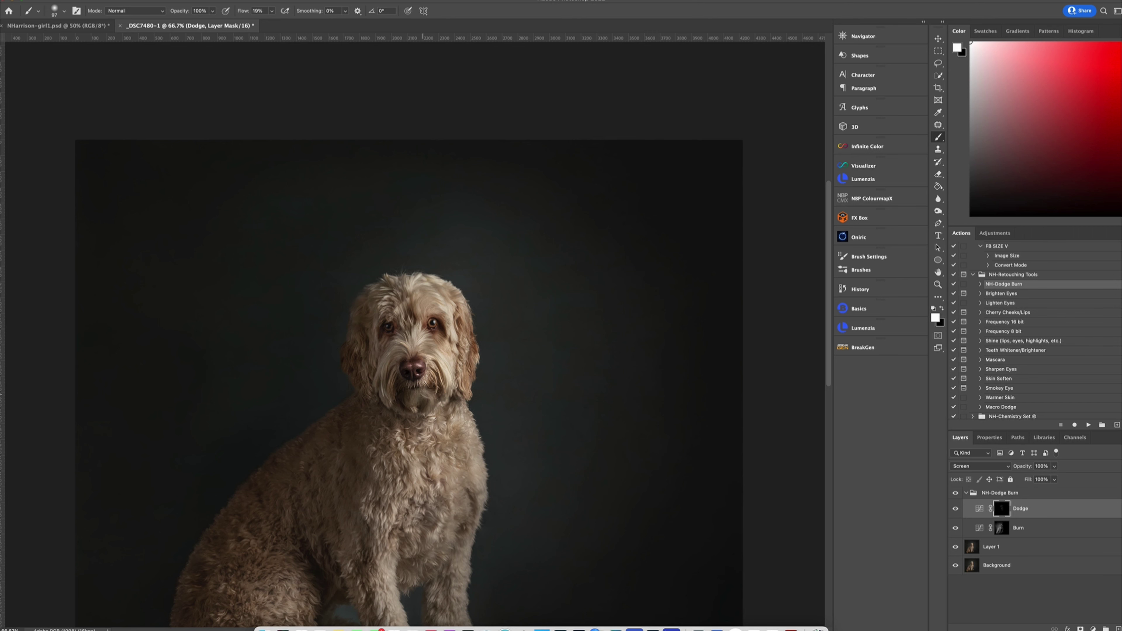
{"action": "left_click_drag", "start_coordinate": [423, 393], "coordinate": [413, 394]}
Dodge the lower chest, shoulder and rear haunch fur with a brush of about 184 to 249 px
{"action": "scroll", "coordinate": [477, 404], "scroll_direction": "down", "scroll_amount": 5}
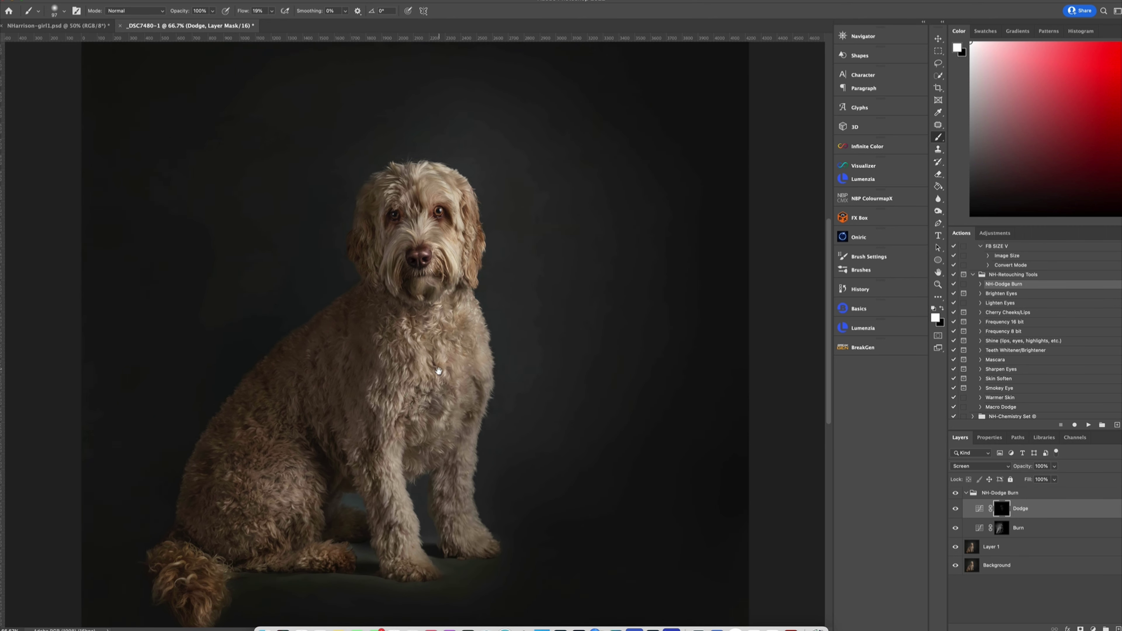
{"action": "mouse_move", "coordinate": [468, 393]}
{"action": "left_mouse_down"}
{"action": "mouse_move", "coordinate": [463, 382]}
{"action": "mouse_move", "coordinate": [481, 400]}
{"action": "mouse_move", "coordinate": [451, 504]}
{"action": "mouse_move", "coordinate": [462, 528]}
{"action": "mouse_move", "coordinate": [402, 501]}
{"action": "mouse_move", "coordinate": [393, 426]}
{"action": "mouse_move", "coordinate": [404, 317]}
{"action": "left_mouse_up"}
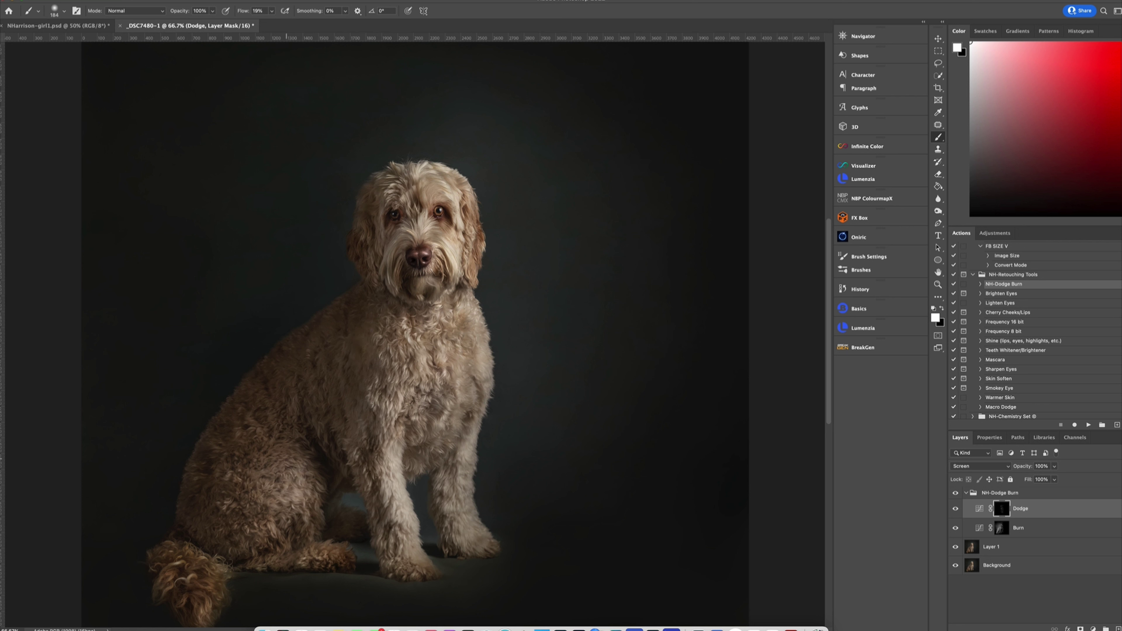
{"action": "left_click_drag", "start_coordinate": [286, 481], "coordinate": [310, 482]}
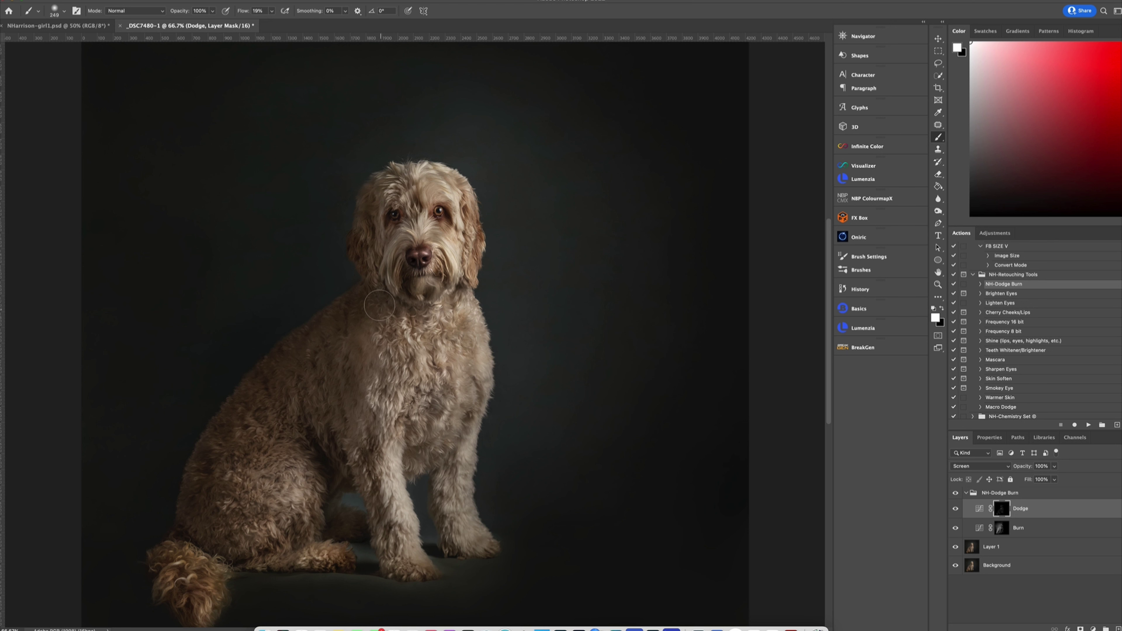
Collapse the NH-Dodge Burn group and toggle its visibility to compare the portrait before and after dodging and burning
{"action": "key", "text": "super+minus"}
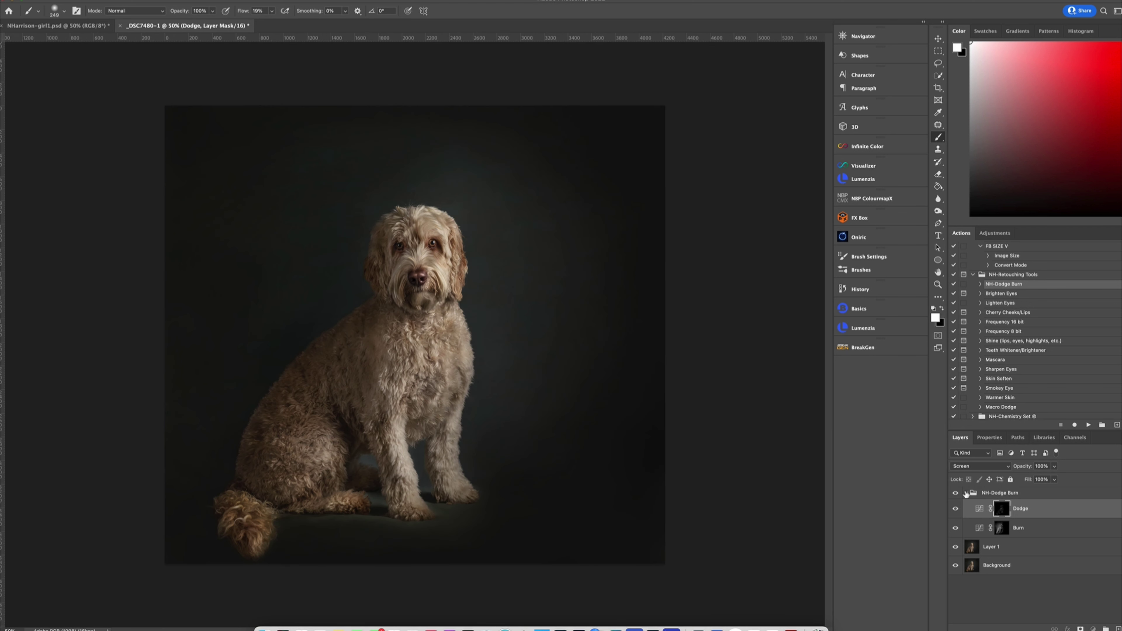
{"action": "left_click", "coordinate": [965, 492]}
{"action": "left_click", "coordinate": [955, 493]}
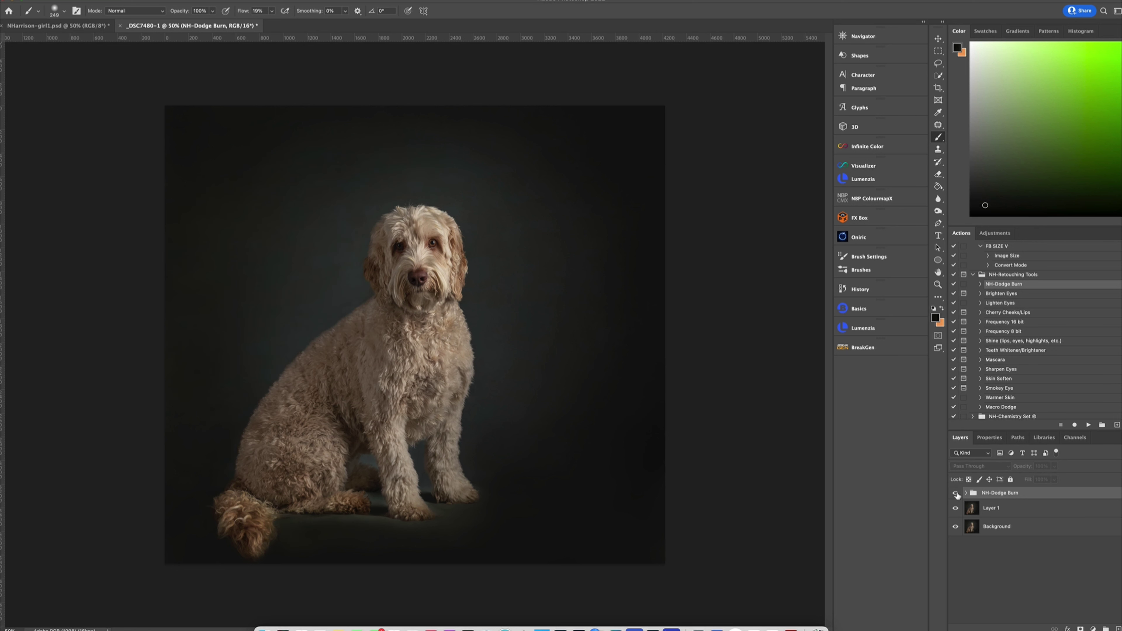
{"action": "left_click", "coordinate": [956, 494]}
{"action": "left_click", "coordinate": [956, 493]}
{"action": "left_click", "coordinate": [955, 494]}
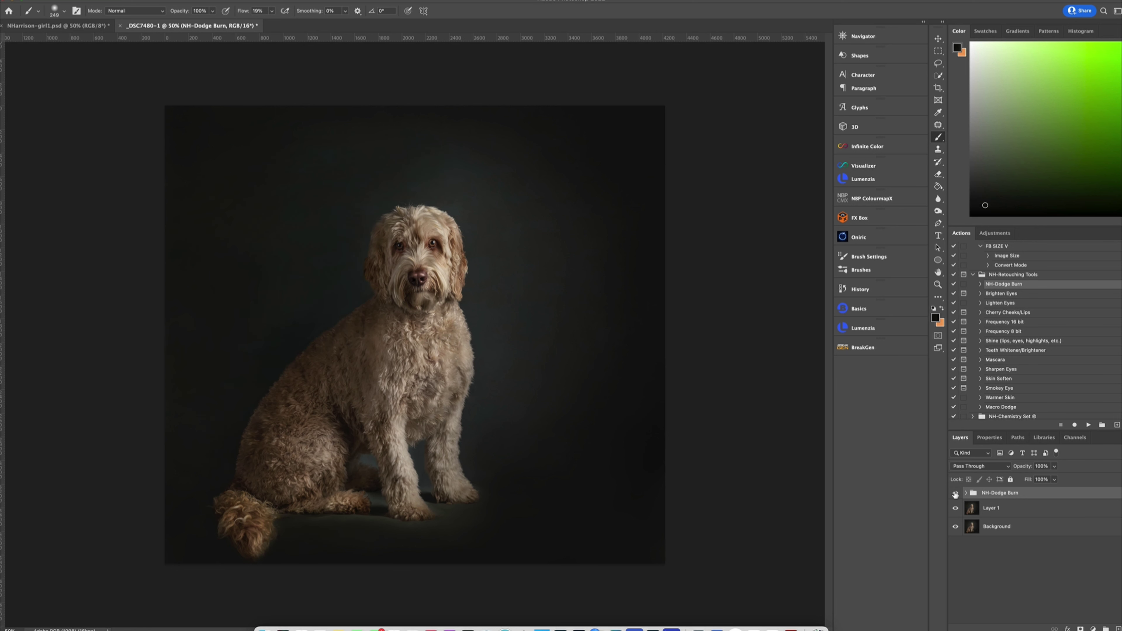
Compare the portrait with and without the NH-Dodge Burn group, reduce the group's opacity to 72% and flatten the image
{"action": "left_click", "coordinate": [955, 493]}
{"action": "left_click", "coordinate": [955, 493]}
{"action": "left_click_drag", "start_coordinate": [1053, 466], "coordinate": [1049, 478]}
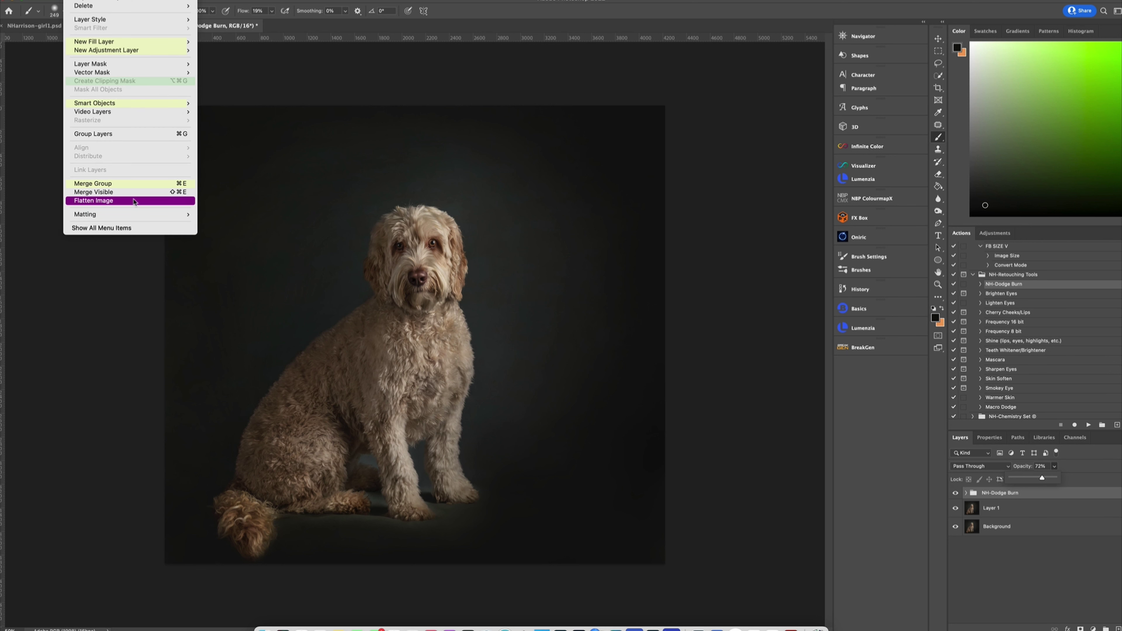
{"action": "left_click", "coordinate": [133, 199]}
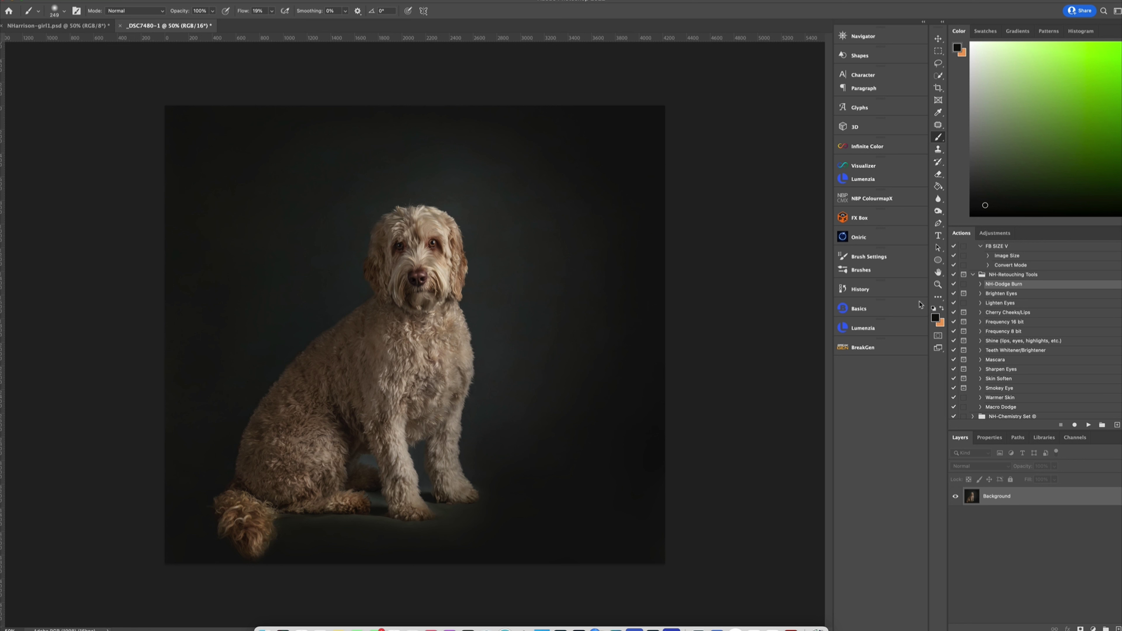
Run the NH-Dodge Burn action and burn the gaps between the dog's legs and under the belly with a brush of about 124 px
{"action": "left_click", "coordinate": [1088, 425]}
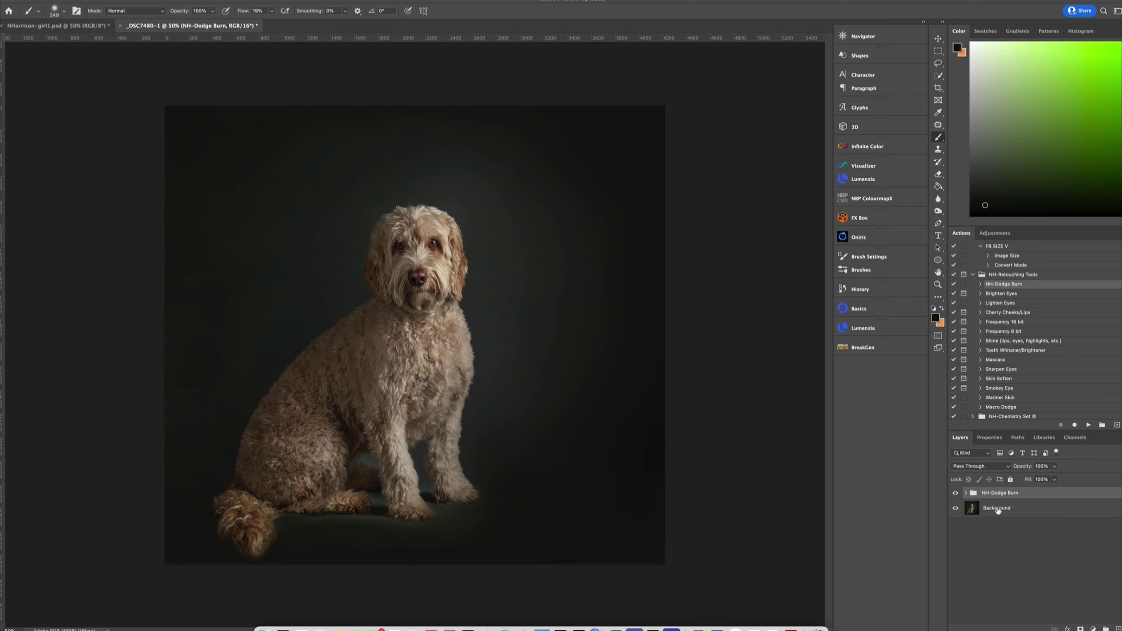
{"action": "left_click", "coordinate": [966, 494]}
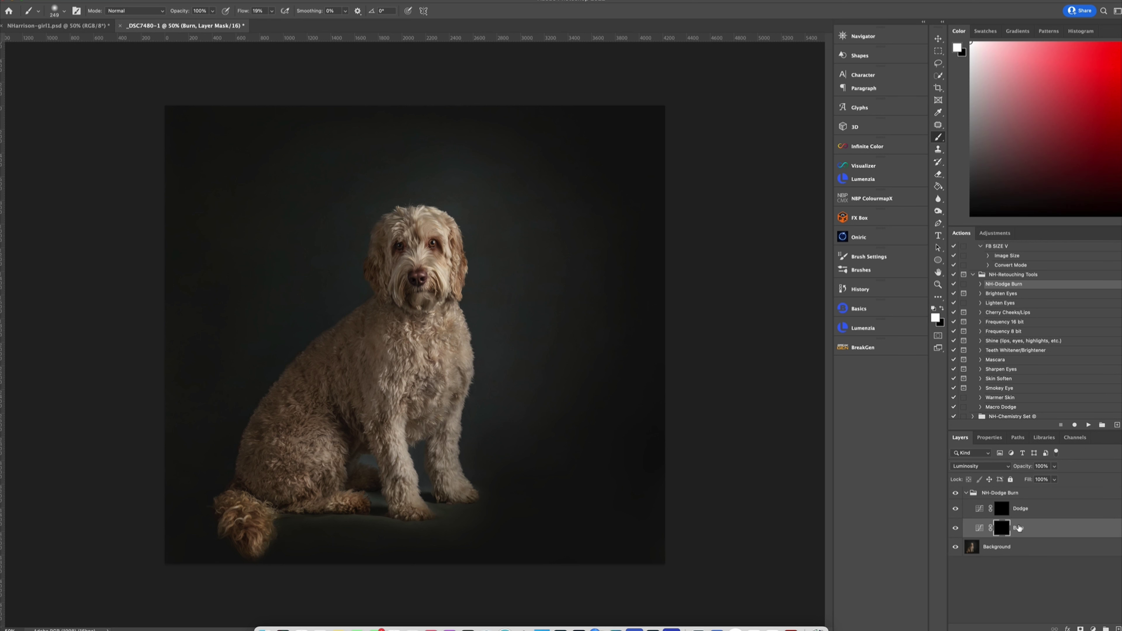
{"action": "mouse_move", "coordinate": [370, 464]}
{"action": "left_mouse_down"}
{"action": "mouse_move", "coordinate": [417, 459]}
{"action": "mouse_move", "coordinate": [419, 446]}
{"action": "mouse_move", "coordinate": [426, 491]}
{"action": "mouse_move", "coordinate": [367, 494]}
{"action": "mouse_move", "coordinate": [377, 505]}
{"action": "mouse_move", "coordinate": [354, 462]}
{"action": "mouse_move", "coordinate": [366, 452]}
{"action": "mouse_move", "coordinate": [371, 465]}
{"action": "mouse_move", "coordinate": [414, 461]}
{"action": "mouse_move", "coordinate": [424, 441]}
{"action": "mouse_move", "coordinate": [428, 472]}
{"action": "left_mouse_up"}
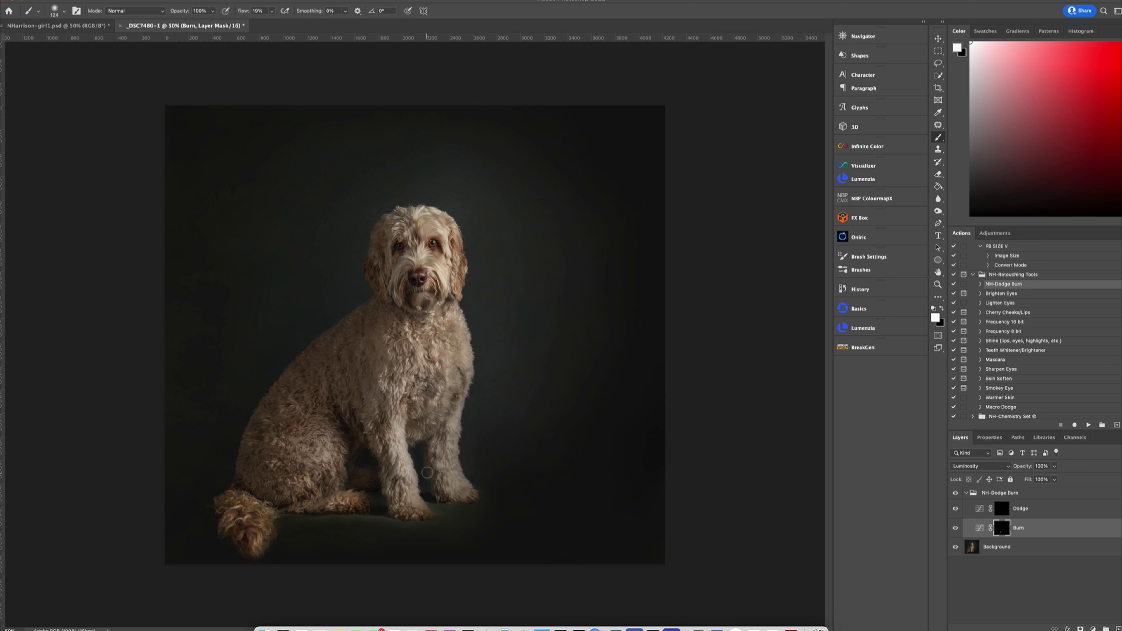
{"action": "left_click_drag", "start_coordinate": [376, 500], "coordinate": [384, 504]}
Lower the Burn layer's opacity to 73% and flatten the image
{"action": "left_click_drag", "start_coordinate": [1053, 465], "coordinate": [1047, 479]}
{"action": "left_click", "coordinate": [75, 1]}
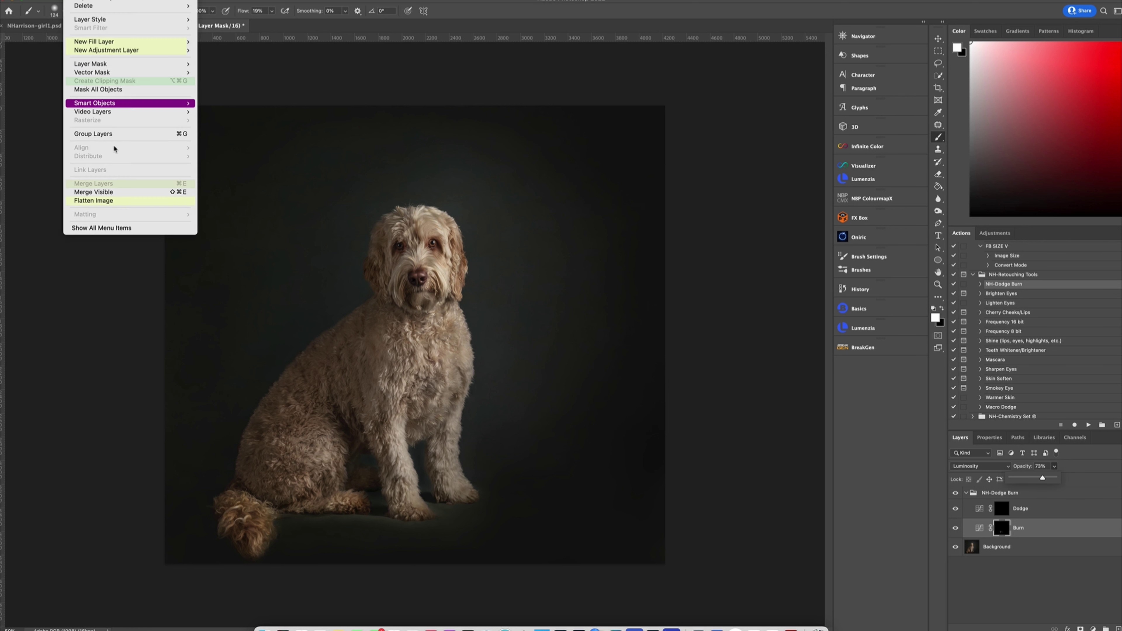
{"action": "left_click", "coordinate": [119, 200]}
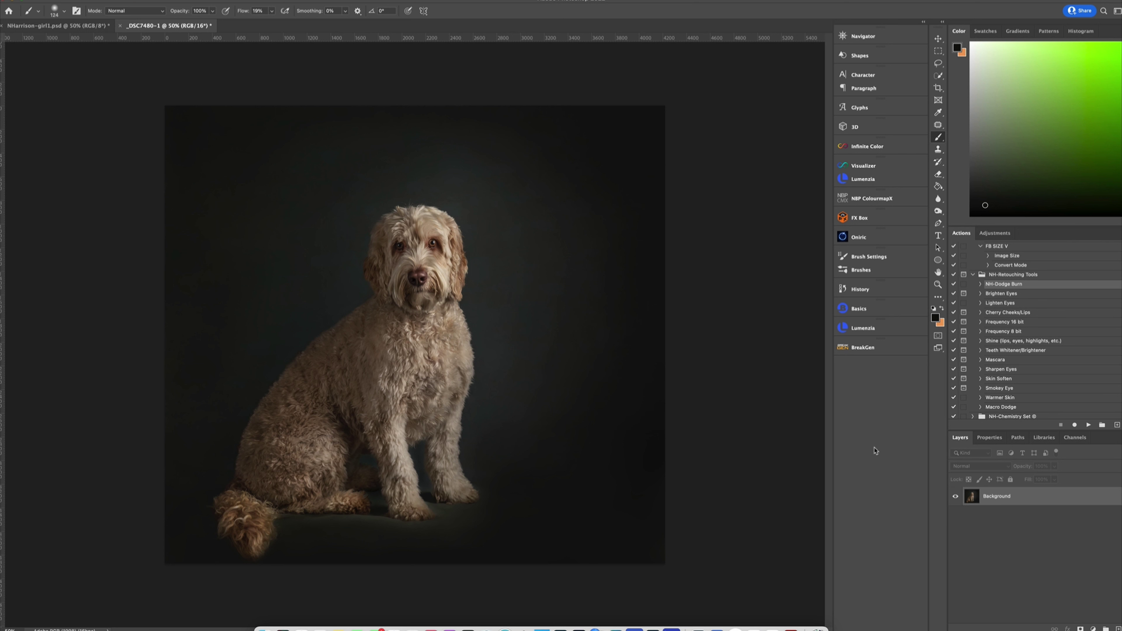
Duplicate the Background layer, open it in the Camera Raw Filter and create an inverted Select Subject mask covering the backdrop
{"action": "key", "text": "ctrl+j"}
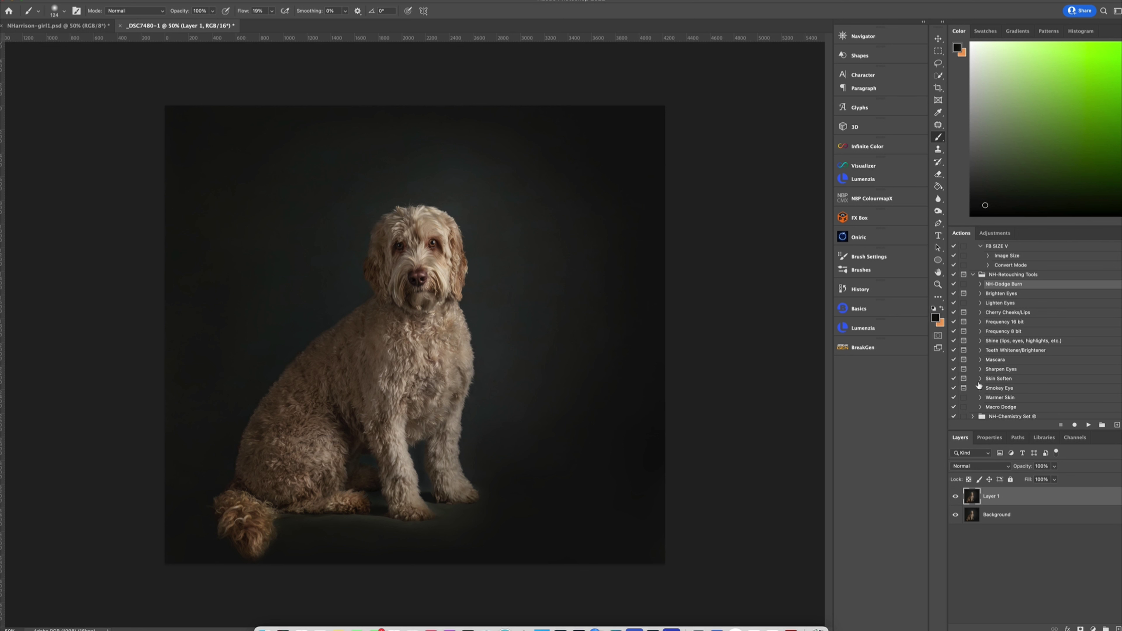
{"action": "left_click", "coordinate": [151, 1]}
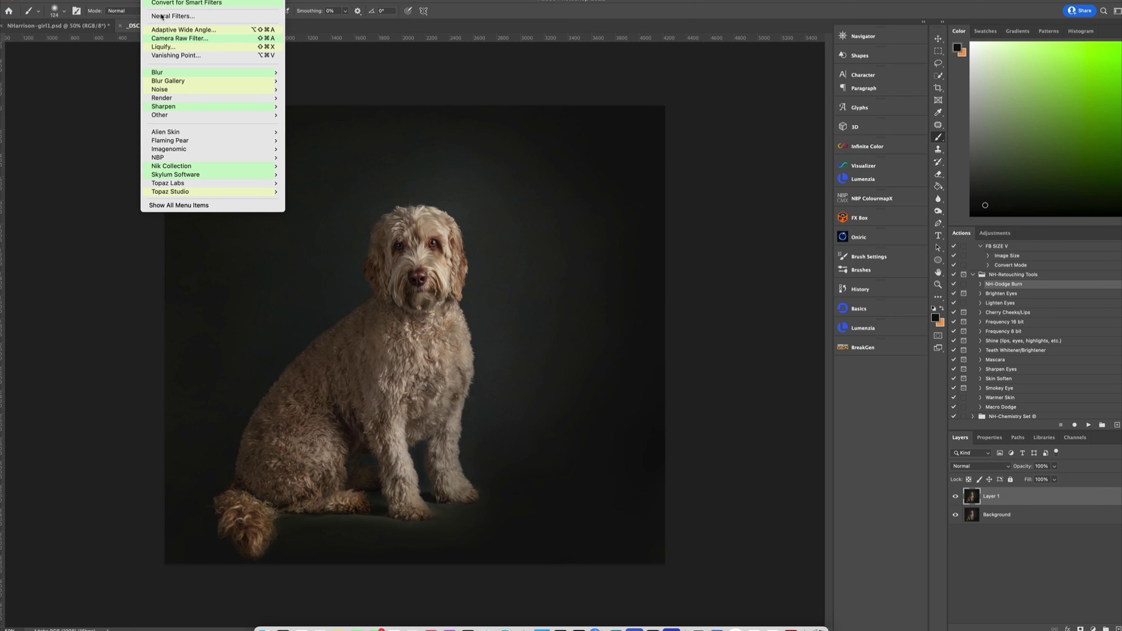
{"action": "left_click", "coordinate": [176, 38]}
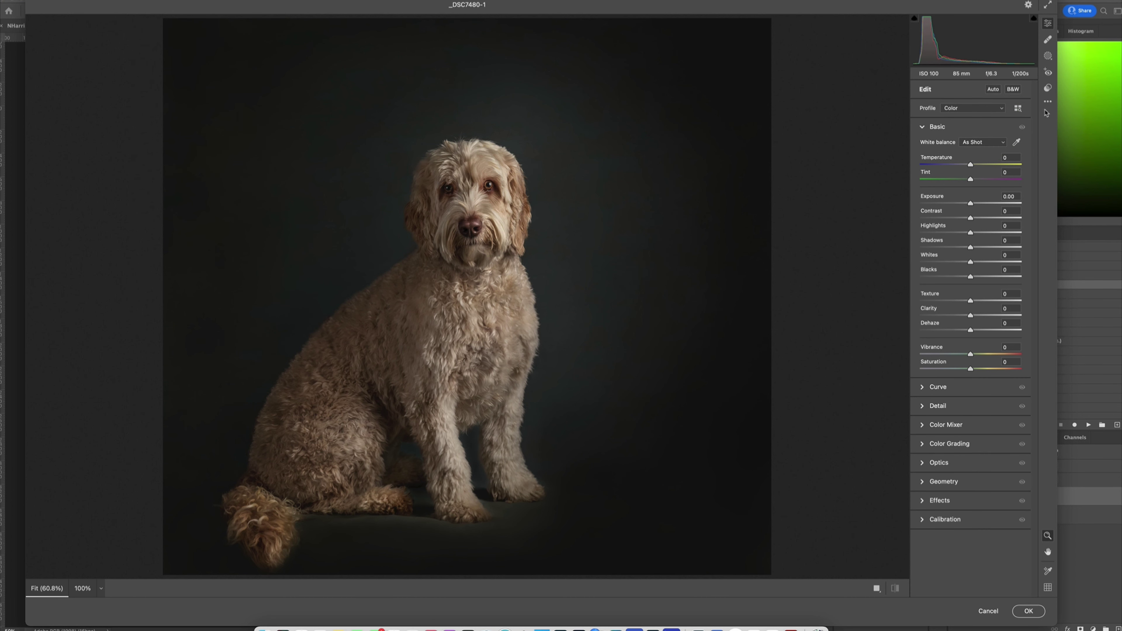
{"action": "left_click", "coordinate": [1047, 56]}
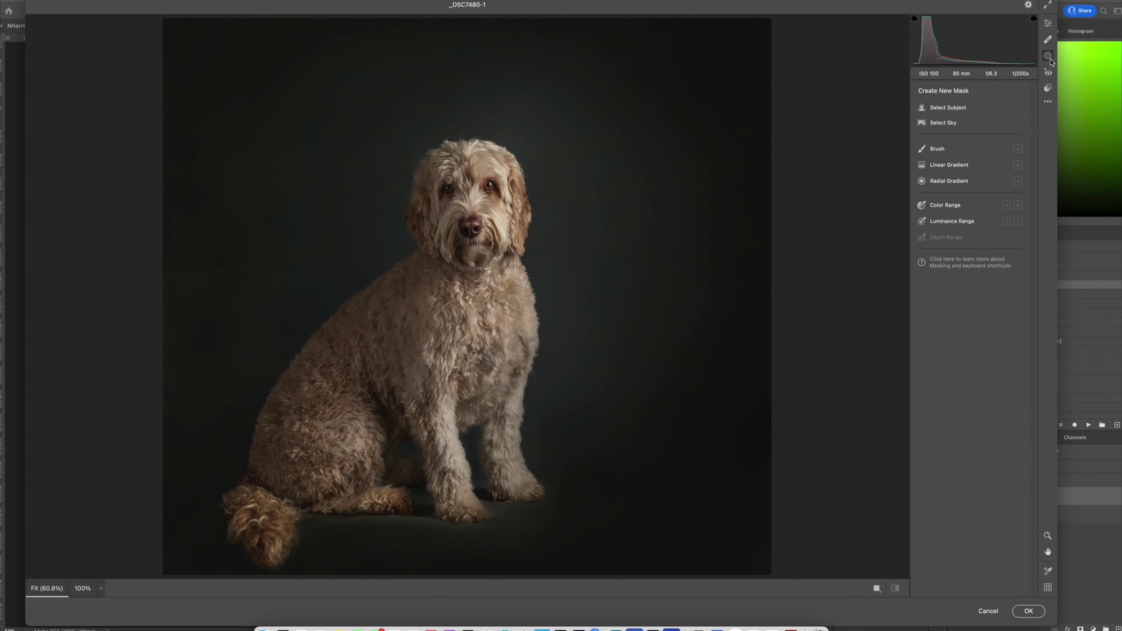
{"action": "left_click", "coordinate": [954, 107]}
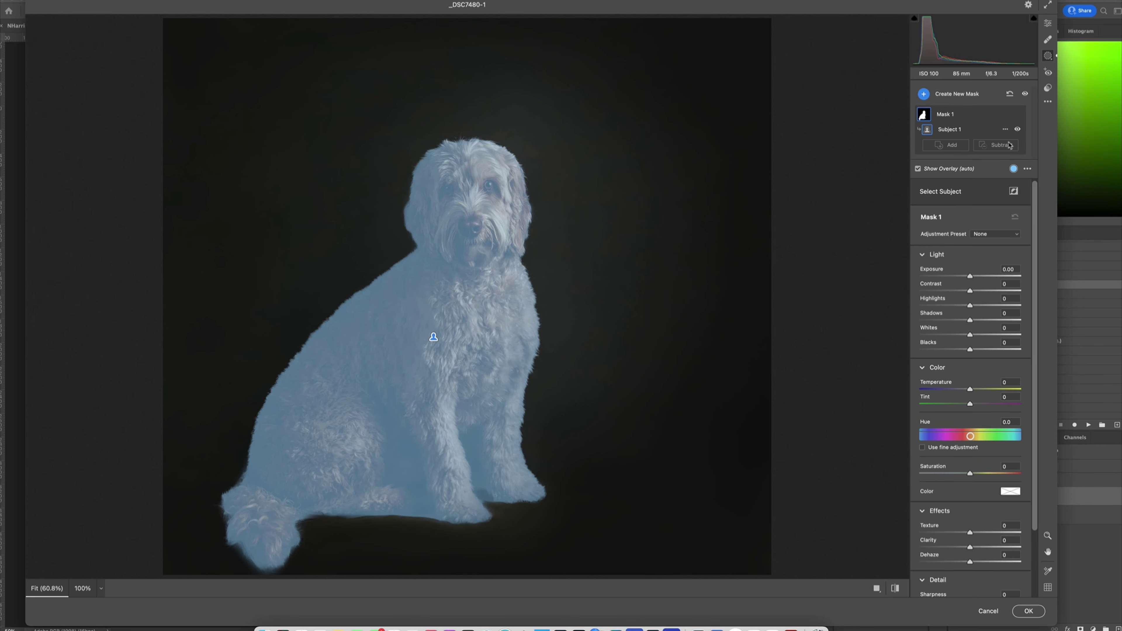
{"action": "left_click", "coordinate": [1005, 131]}
{"action": "left_click", "coordinate": [1004, 131]}
{"action": "left_click", "coordinate": [1004, 131]}
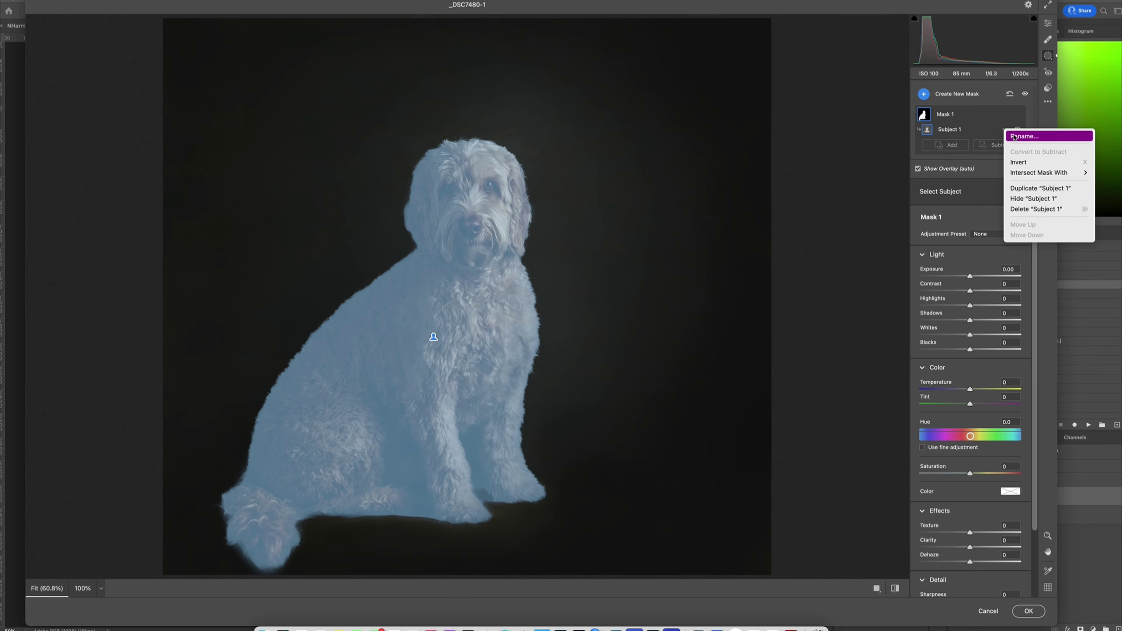
{"action": "left_click", "coordinate": [1014, 164]}
Adjust the backdrop mask to Exposure -0.60, Contrast +17, Blacks +17, Texture +1, Clarity -15 and Dehaze -25
{"action": "left_click_drag", "start_coordinate": [970, 277], "coordinate": [964, 277]}
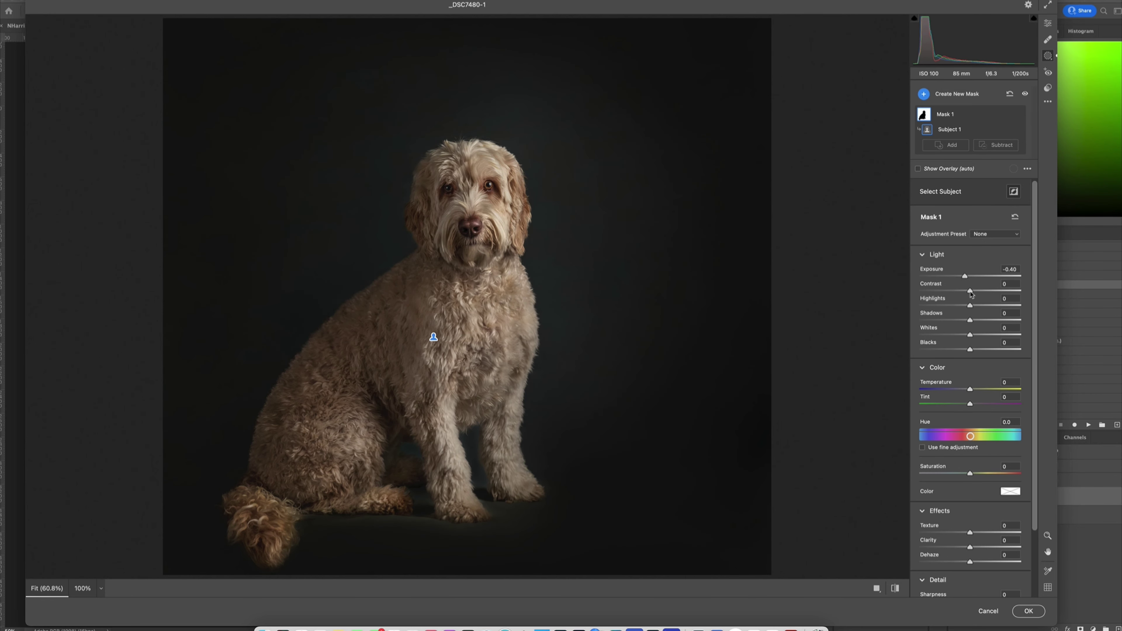
{"action": "left_click_drag", "start_coordinate": [974, 351], "coordinate": [981, 350]}
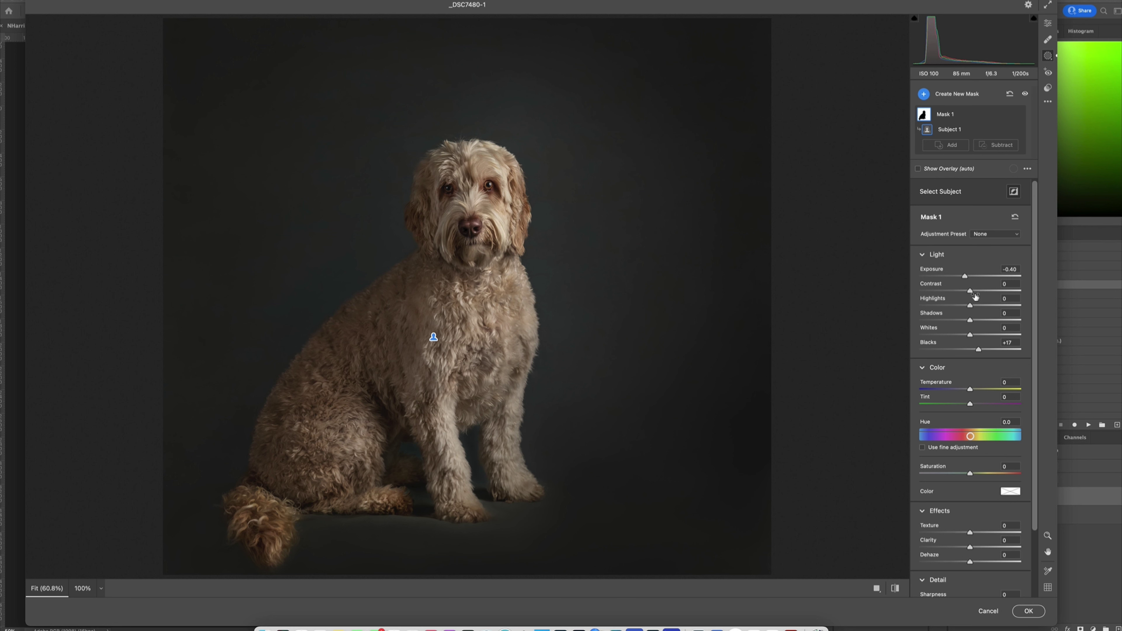
{"action": "left_click_drag", "start_coordinate": [969, 291], "coordinate": [973, 292]}
{"action": "left_click_drag", "start_coordinate": [965, 276], "coordinate": [963, 276]}
{"action": "scroll", "coordinate": [1039, 434], "scroll_direction": "down", "scroll_amount": 3}
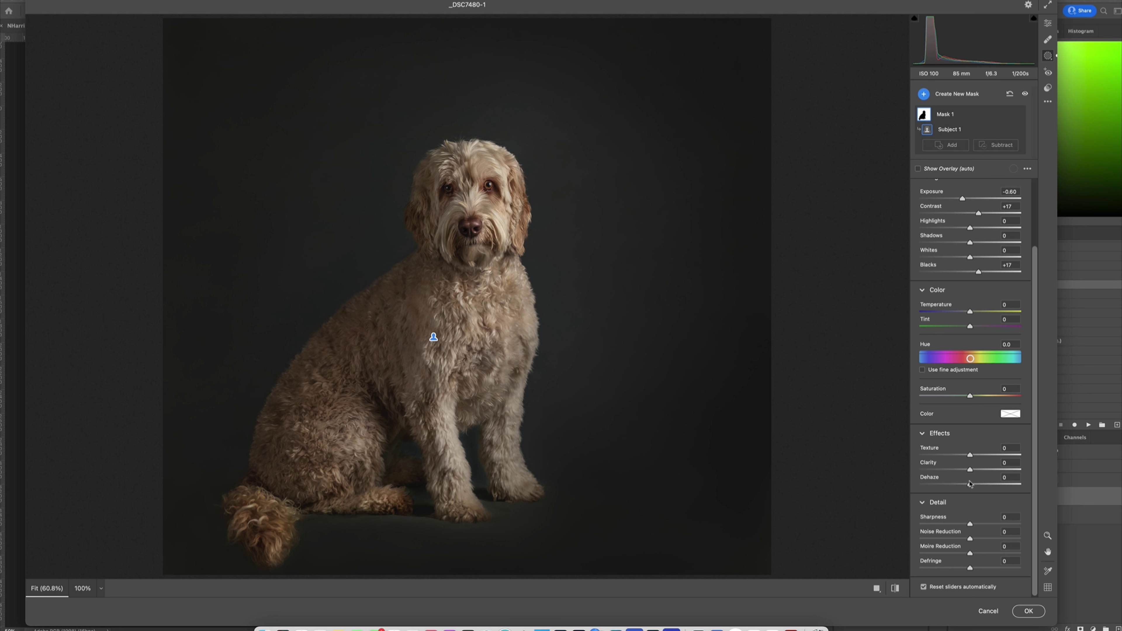
{"action": "mouse_move", "coordinate": [970, 469]}
{"action": "left_mouse_down"}
{"action": "mouse_move", "coordinate": [1027, 463]}
{"action": "mouse_move", "coordinate": [934, 451]}
{"action": "mouse_move", "coordinate": [981, 451]}
{"action": "mouse_move", "coordinate": [970, 451]}
{"action": "mouse_move", "coordinate": [979, 484]}
{"action": "mouse_move", "coordinate": [956, 482]}
{"action": "left_mouse_up"}
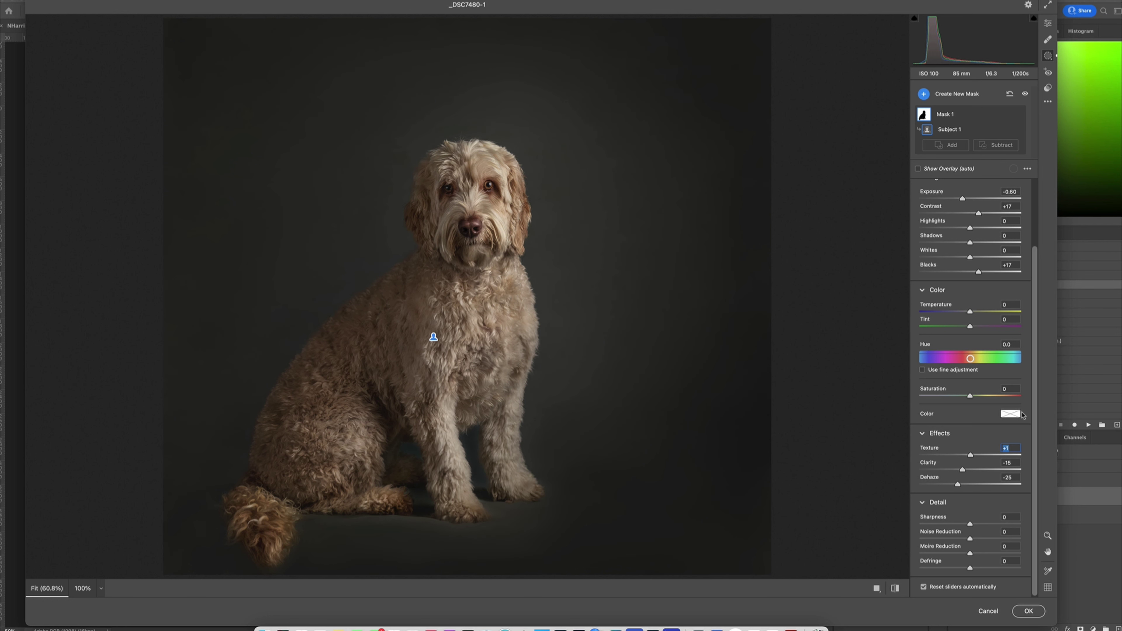
Set the whole image's Clarity to +18 and Highlights to +8, lower Blacks slightly and apply the Camera Raw Filter
{"action": "left_click", "coordinate": [1050, 23]}
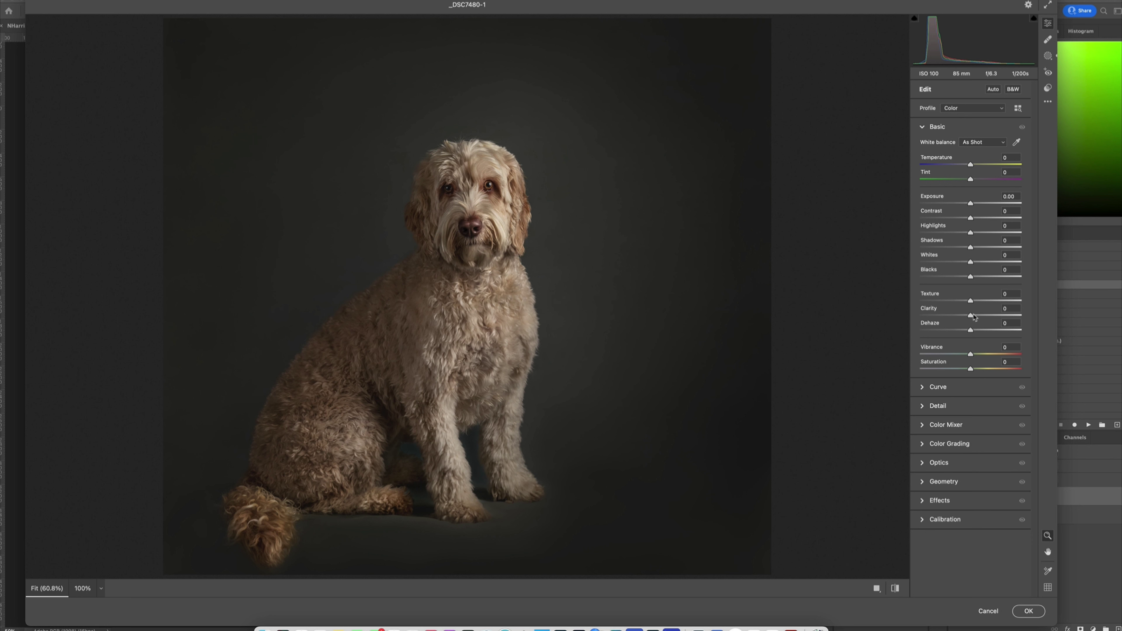
{"action": "left_click_drag", "start_coordinate": [976, 317], "coordinate": [979, 317]}
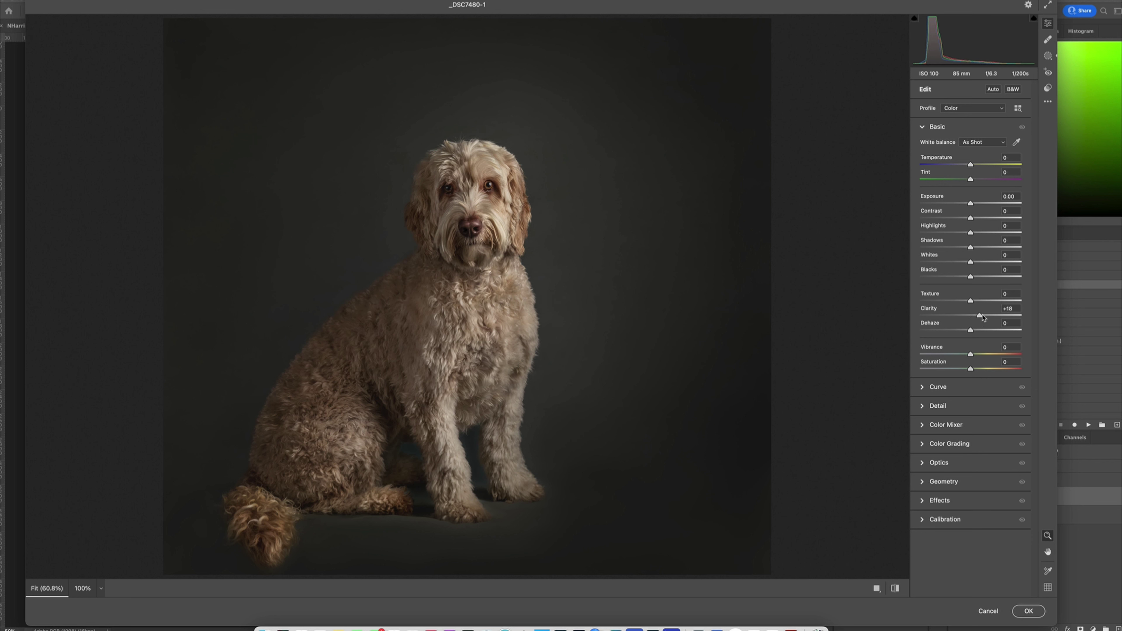
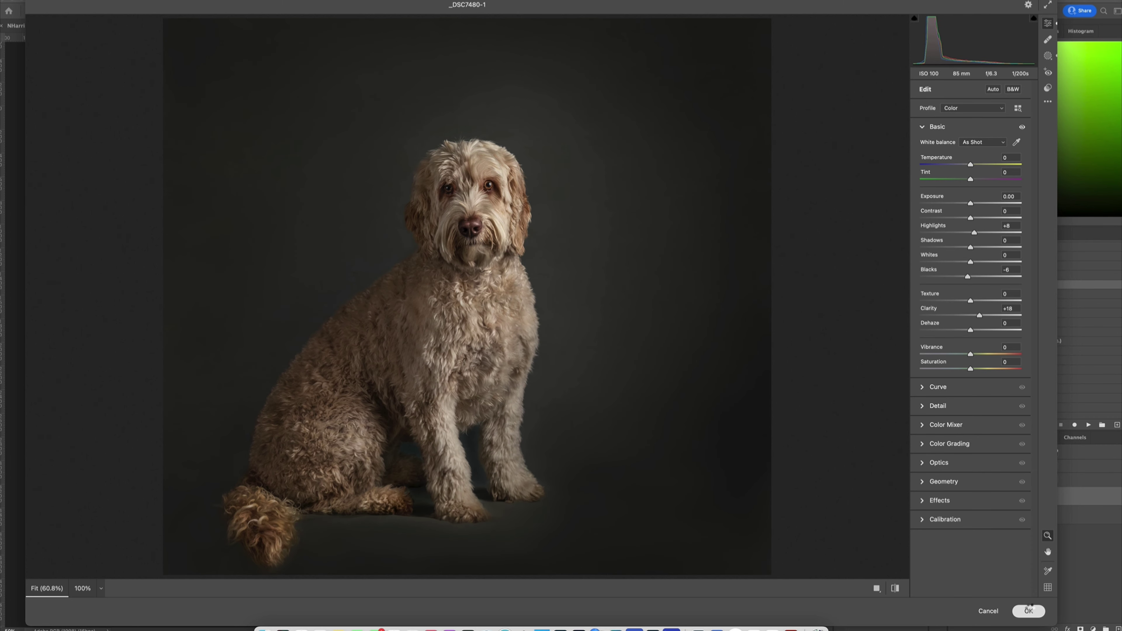
{"action": "left_click", "coordinate": [1029, 611]}
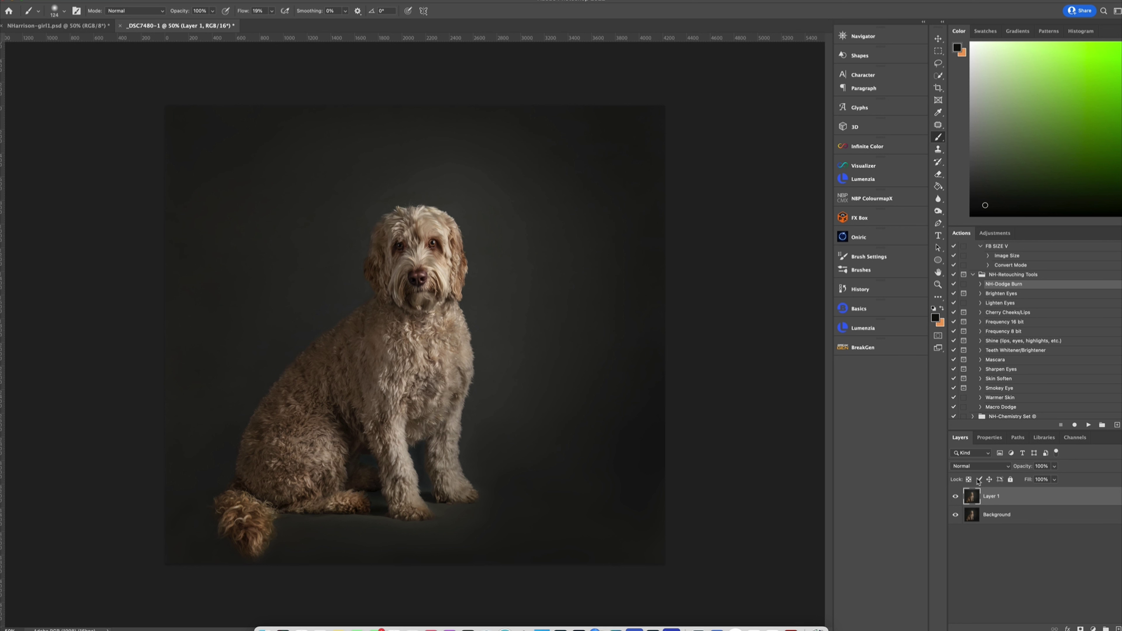
Toggle Layer 1's visibility to compare the Camera Raw edit with the original, and flatten the image
{"action": "left_click", "coordinate": [955, 496]}
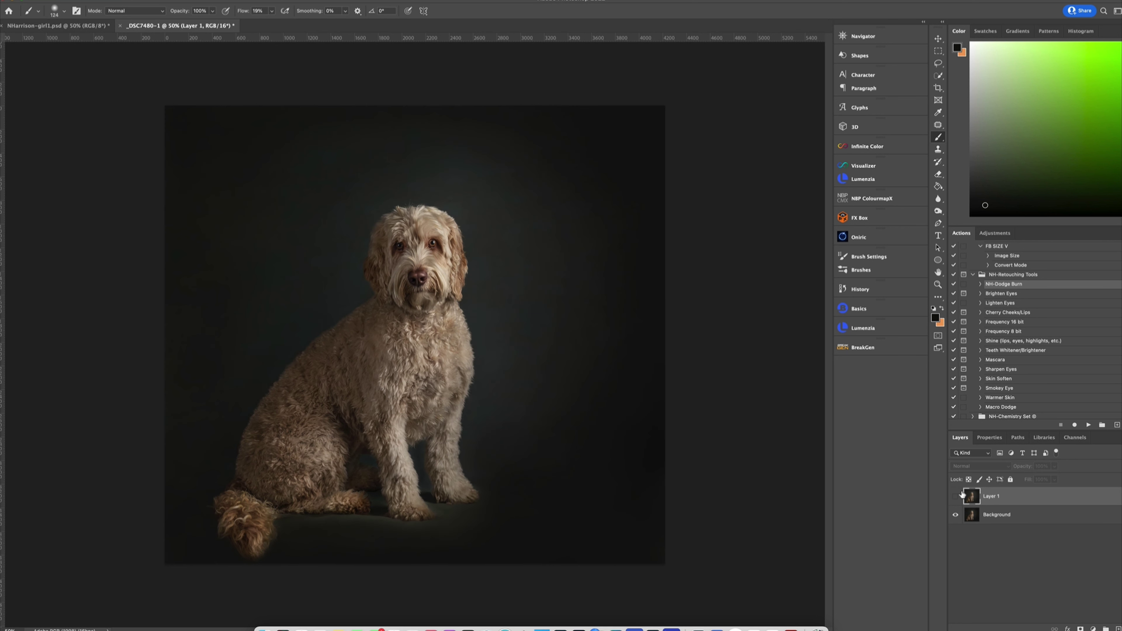
{"action": "left_click", "coordinate": [955, 496]}
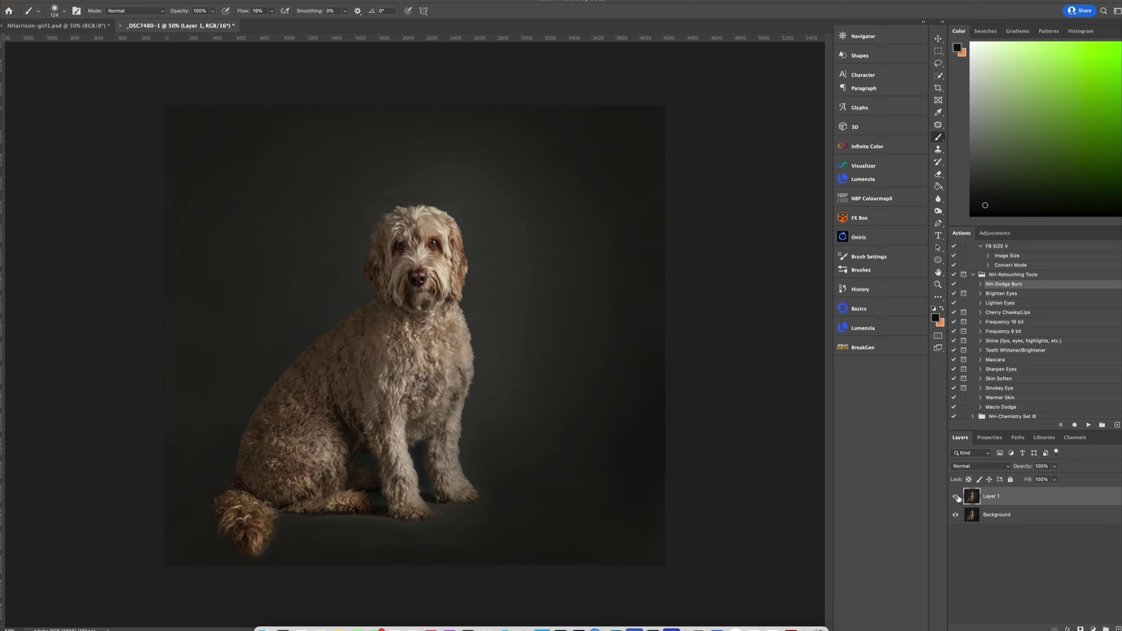
{"action": "left_click", "coordinate": [955, 496]}
{"action": "left_click", "coordinate": [956, 495]}
{"action": "left_click", "coordinate": [955, 496]}
{"action": "left_click", "coordinate": [956, 495]}
{"action": "left_click", "coordinate": [143, 201]}
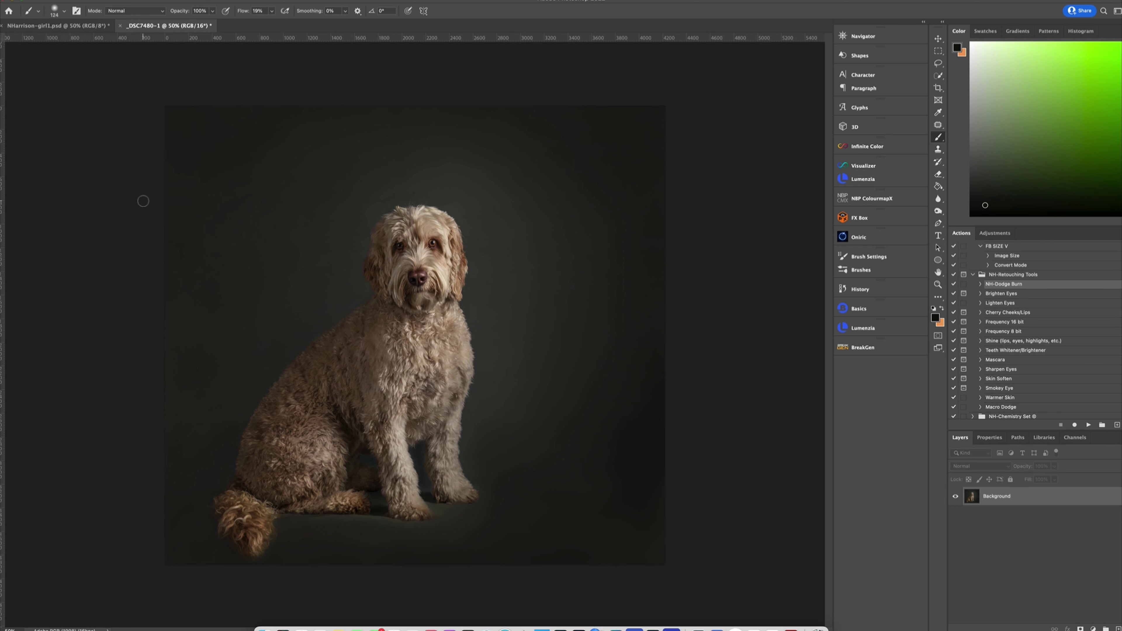
Duplicate the Background layer and open the copy in the Alien Skin Exposure X4 filter
{"action": "key", "text": "super+j"}
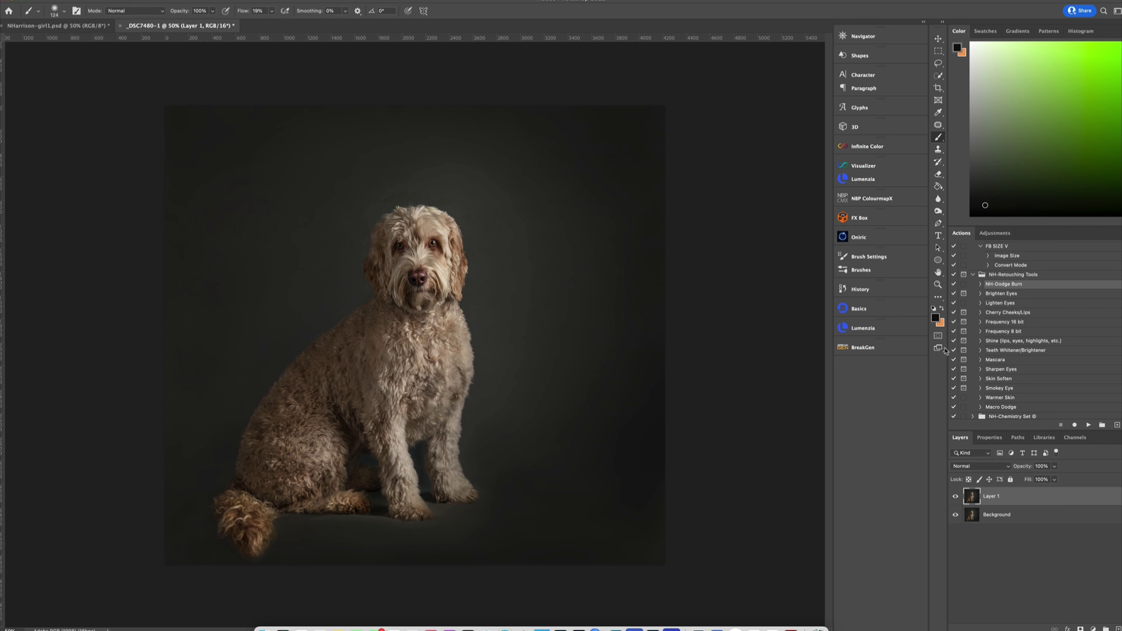
{"action": "left_click", "coordinate": [152, 1]}
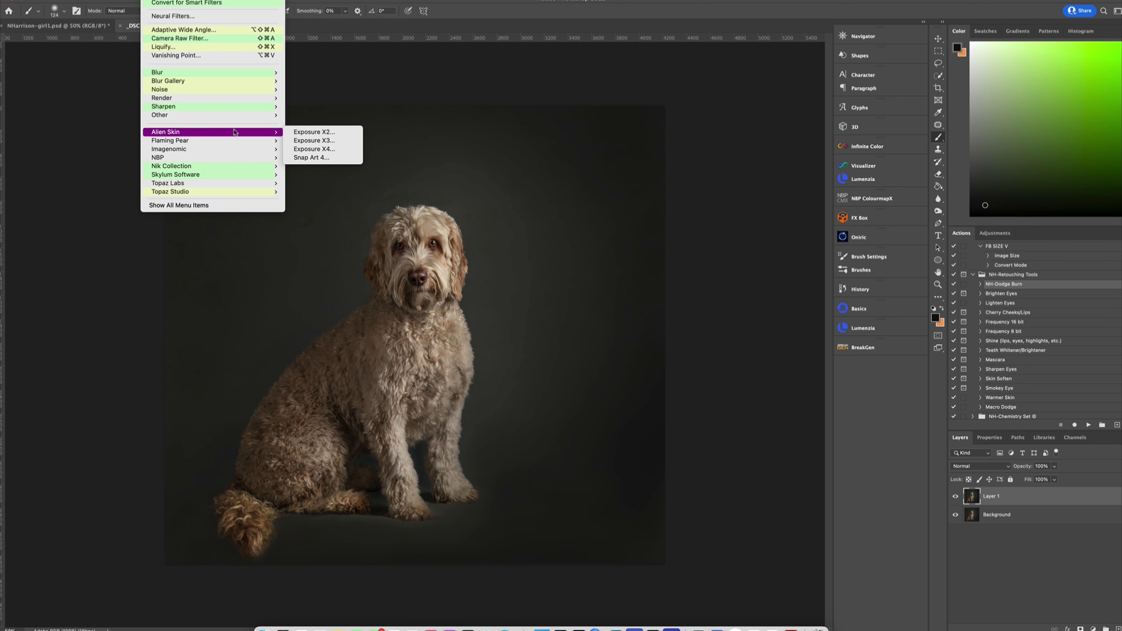
{"action": "left_click", "coordinate": [346, 150]}
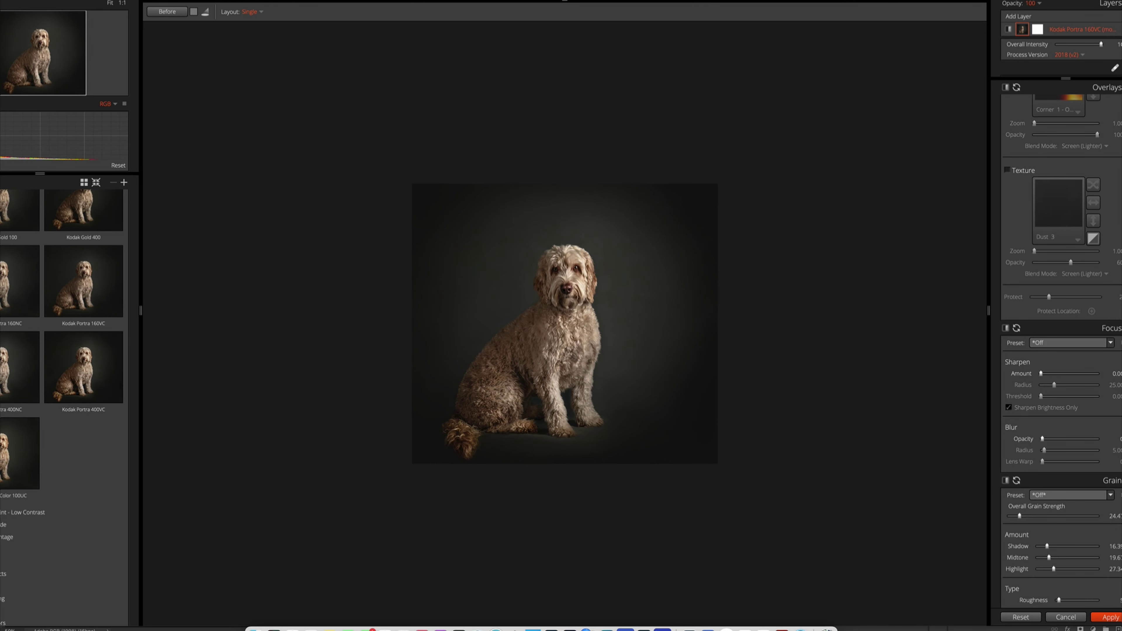
Try the Fuji Pro 160S film preset on the portrait and reset the layer's adjustments
{"action": "scroll", "coordinate": [62, 397], "scroll_direction": "up", "scroll_amount": 10}
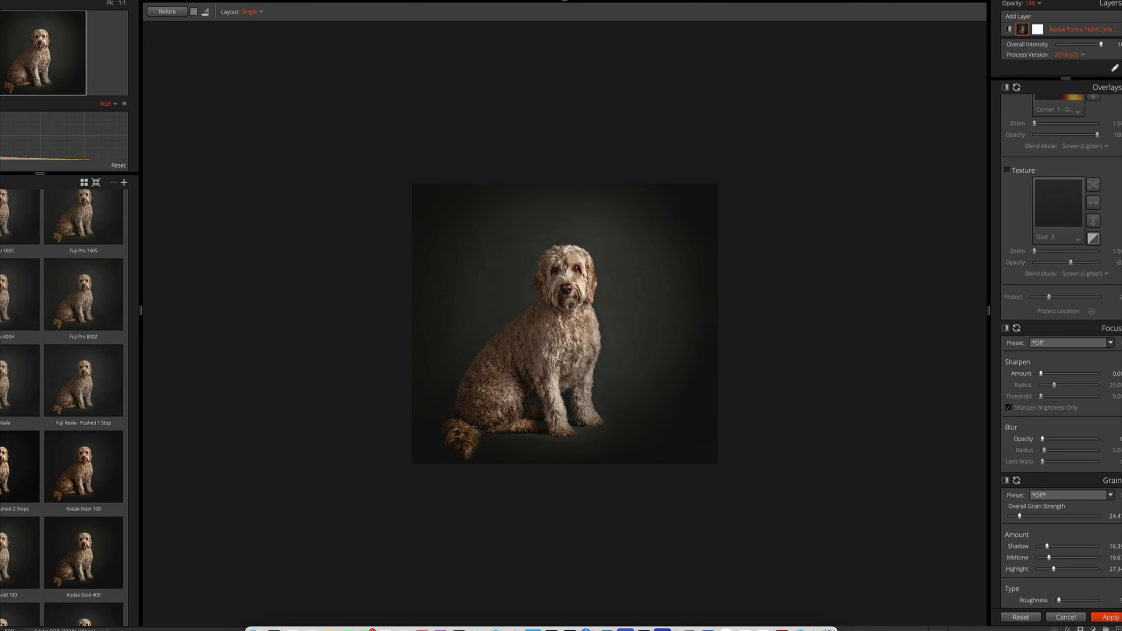
{"action": "scroll", "coordinate": [62, 397], "scroll_direction": "up", "scroll_amount": 4}
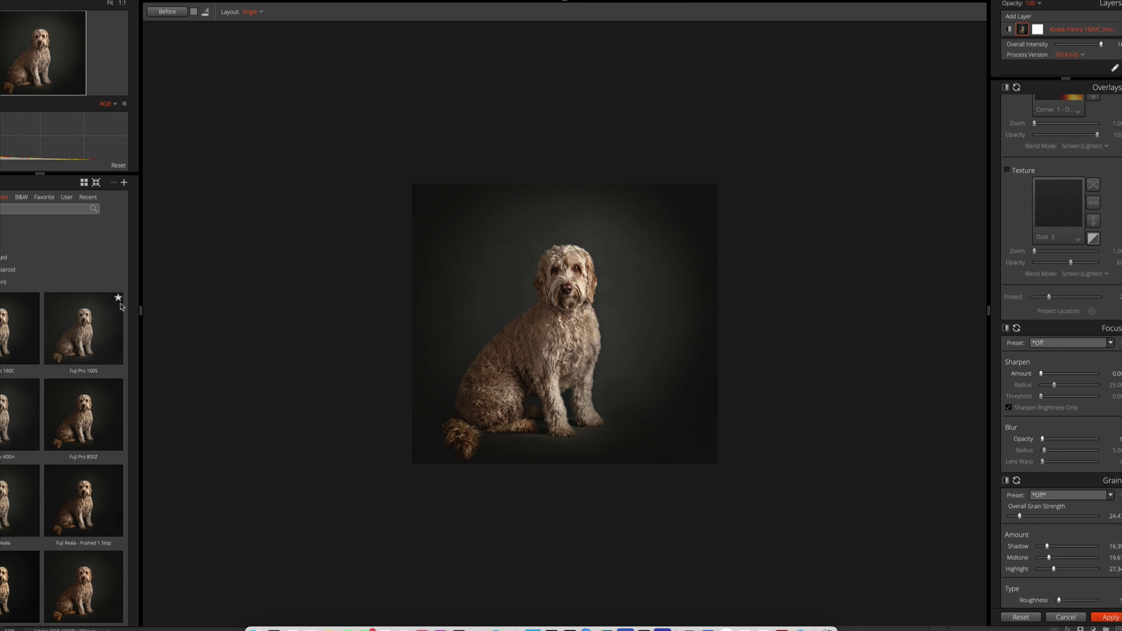
{"action": "left_click", "coordinate": [94, 334]}
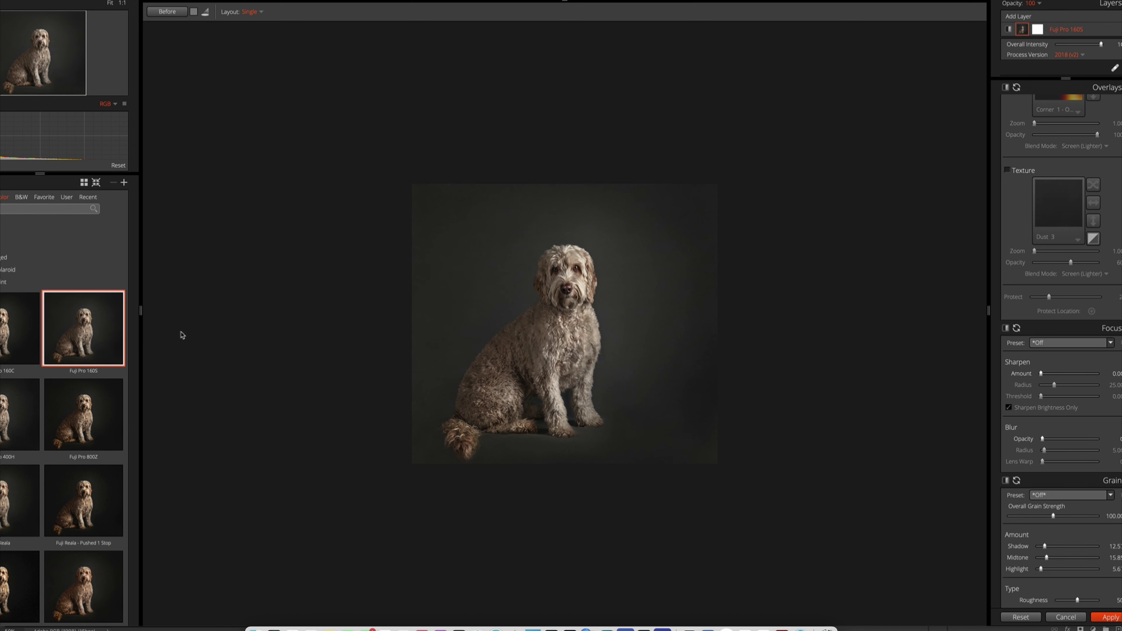
{"action": "right_click", "coordinate": [1104, 38]}
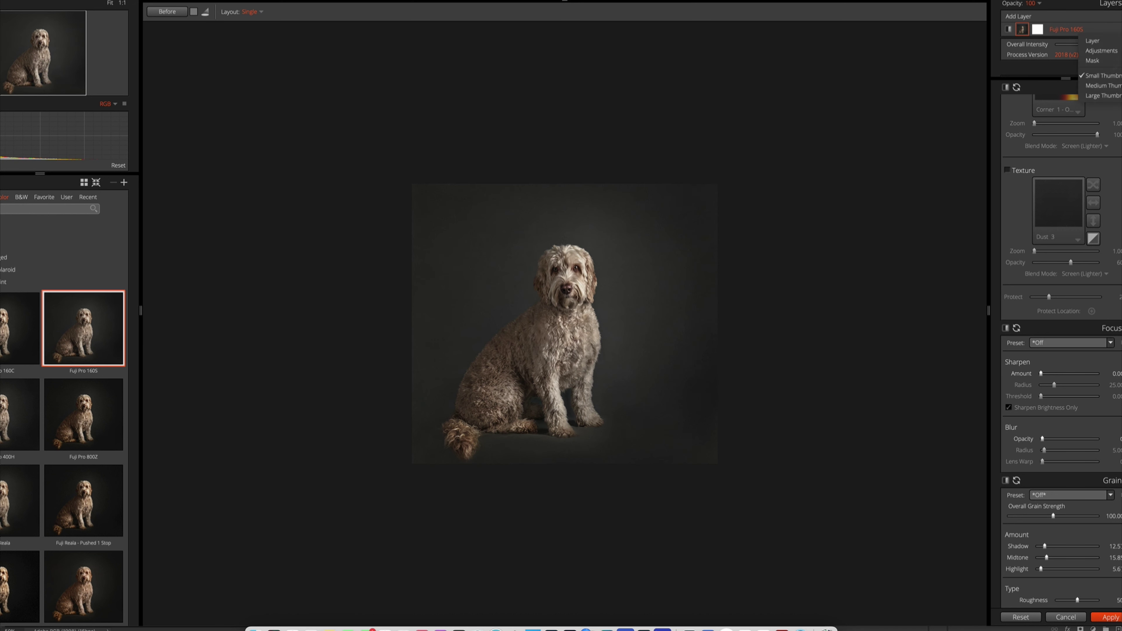
{"action": "mouse_move", "coordinate": [1102, 43]}
{"action": "left_click", "coordinate": [1015, 82]}
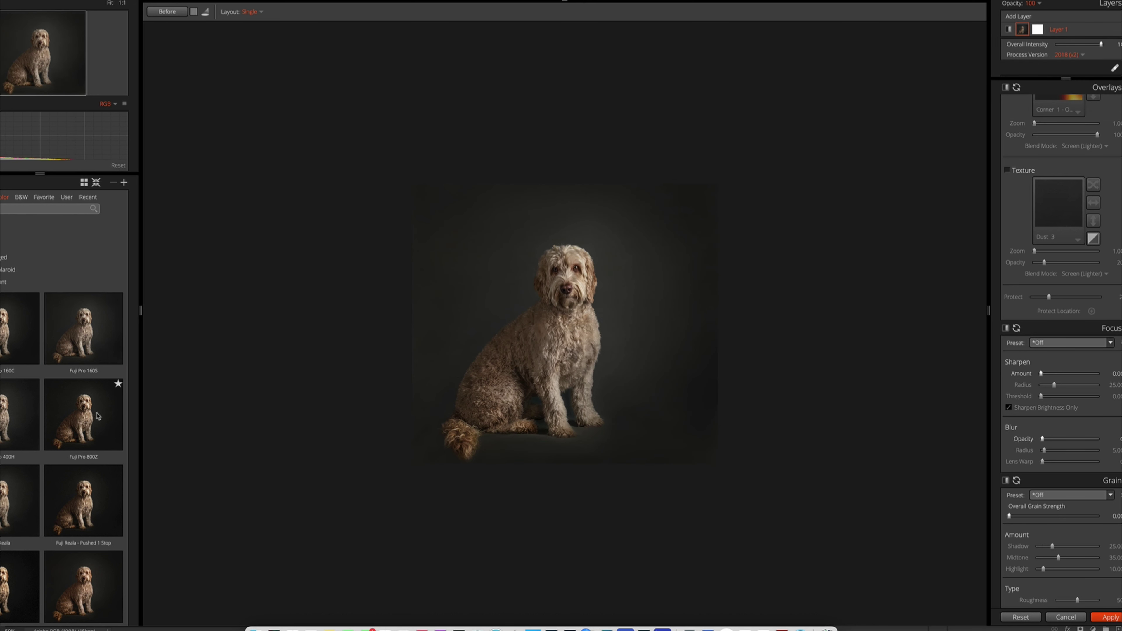
Preview the Fuji Pro 800Z preset and switch the portrait to the Fuji Reala - Pushed 1 Stop film look
{"action": "left_click", "coordinate": [98, 416]}
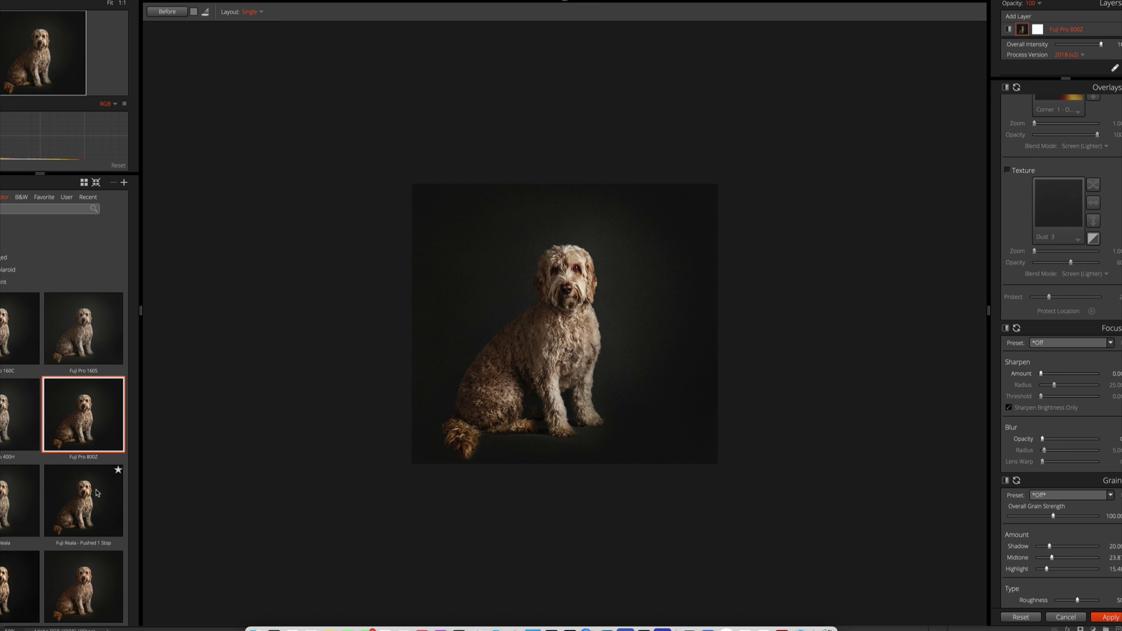
{"action": "left_click", "coordinate": [97, 496]}
{"action": "left_click", "coordinate": [99, 495]}
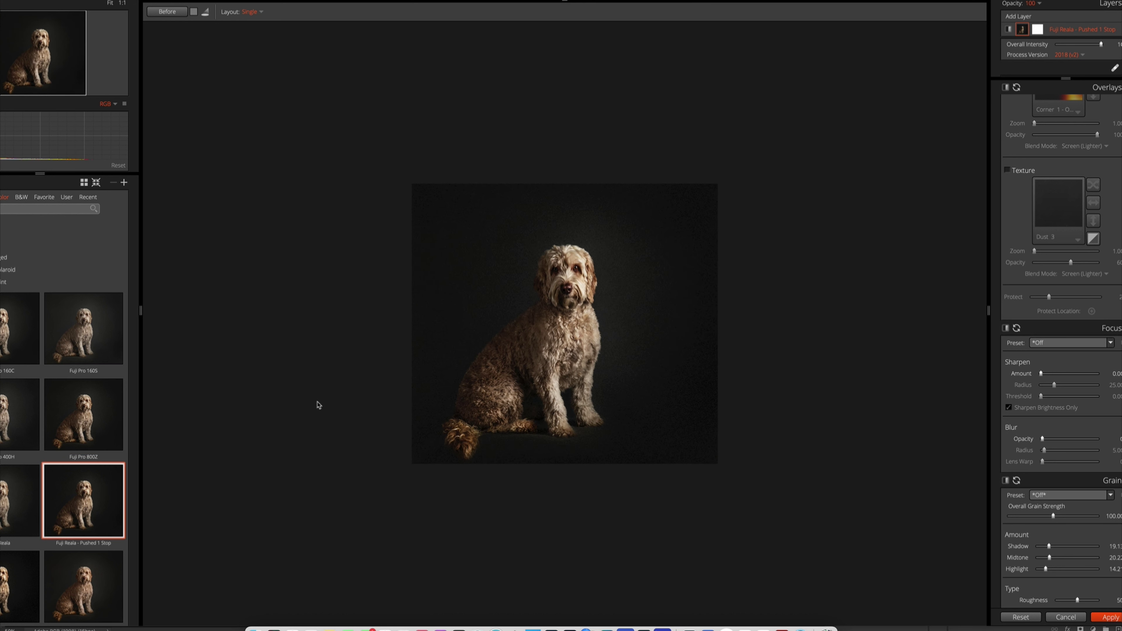
{"action": "scroll", "coordinate": [612, 389], "scroll_direction": "up", "scroll_amount": 2}
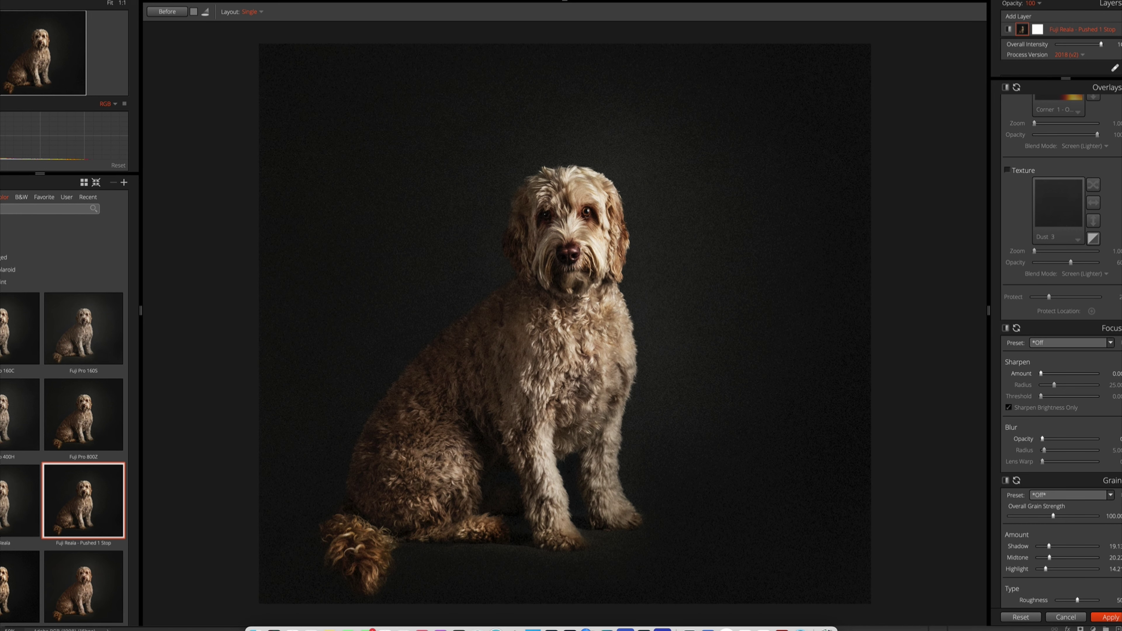
Lower the grain's roughness, drop the overall grain strength to its minimum, and slightly reduce the midtone grain amount
{"action": "scroll", "coordinate": [1110, 471], "scroll_direction": "up", "scroll_amount": 1}
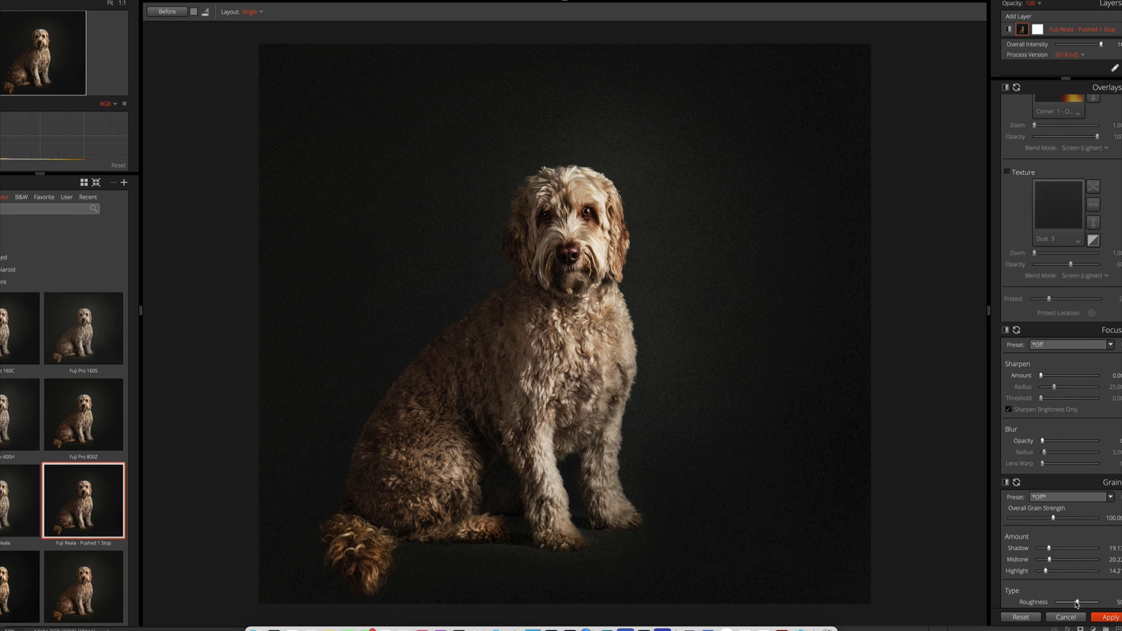
{"action": "left_click_drag", "start_coordinate": [1076, 602], "coordinate": [1058, 605]}
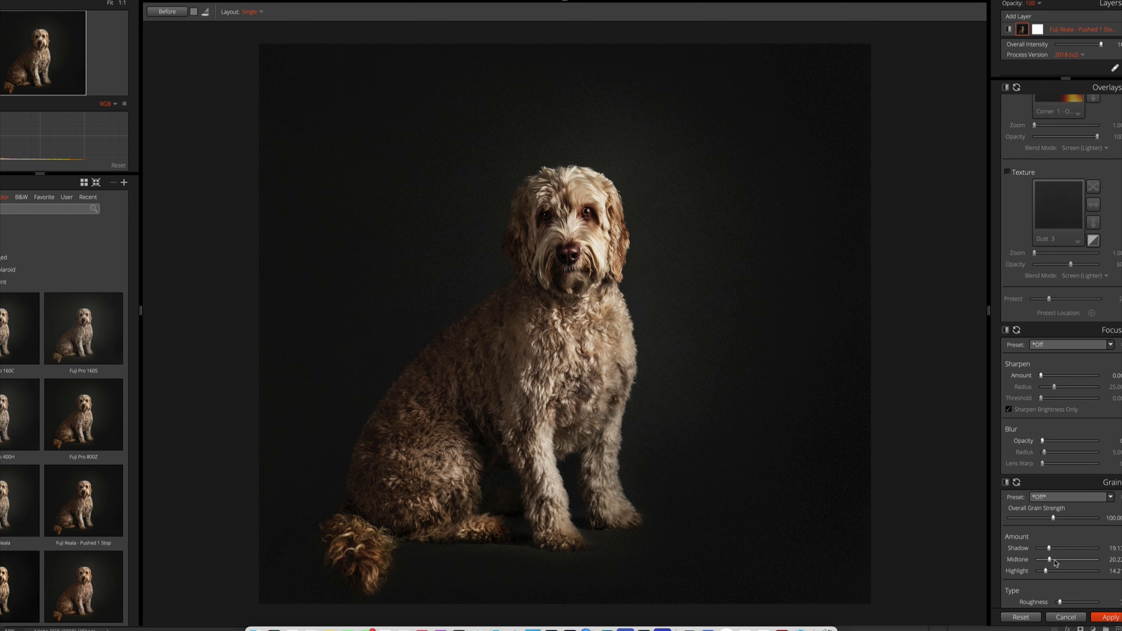
{"action": "left_click_drag", "start_coordinate": [1053, 518], "coordinate": [1030, 522]}
{"action": "left_click_drag", "start_coordinate": [1017, 520], "coordinate": [1015, 521]}
{"action": "left_click_drag", "start_coordinate": [1047, 558], "coordinate": [1044, 559]}
Lift the RGB tone curve's black point to output 6.52 and add a lower-midtone point at input 31.52, output 27.72
{"action": "scroll", "coordinate": [1077, 398], "scroll_direction": "up", "scroll_amount": 10}
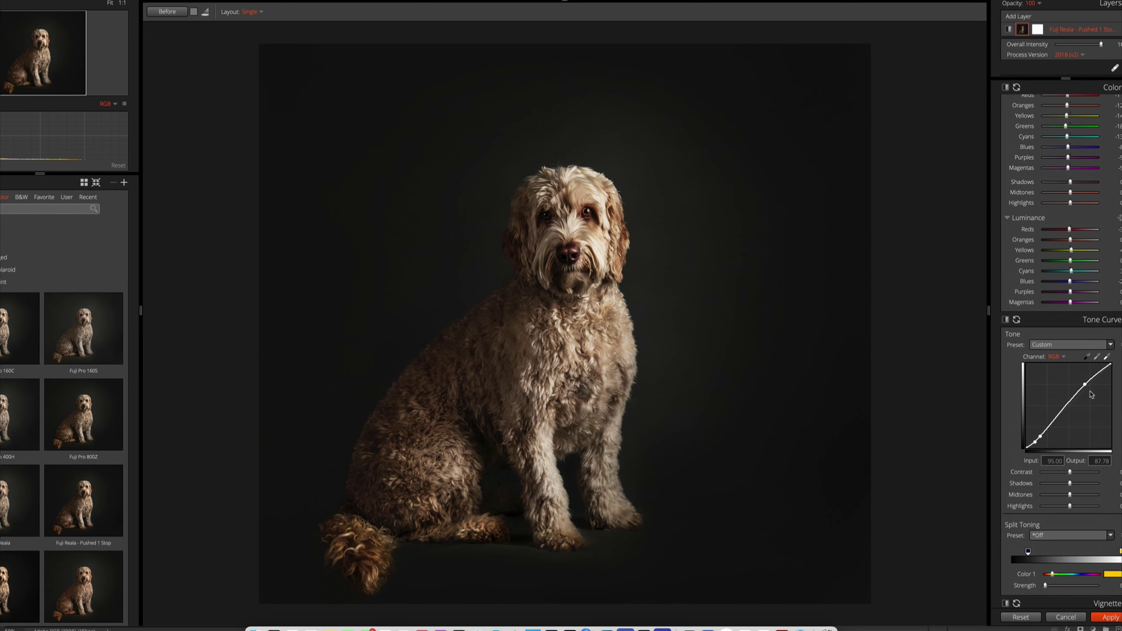
{"action": "left_click", "coordinate": [1023, 447]}
{"action": "left_click_drag", "start_coordinate": [1025, 441], "coordinate": [1034, 440]}
{"action": "left_click", "coordinate": [1052, 424]}
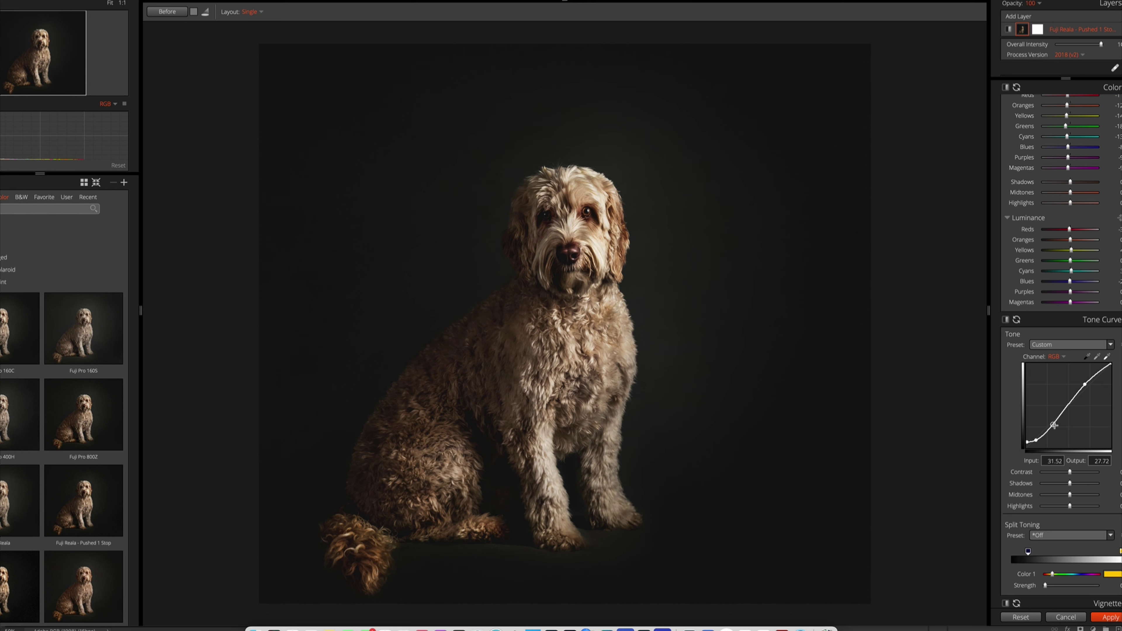
{"action": "left_click", "coordinate": [1036, 439]}
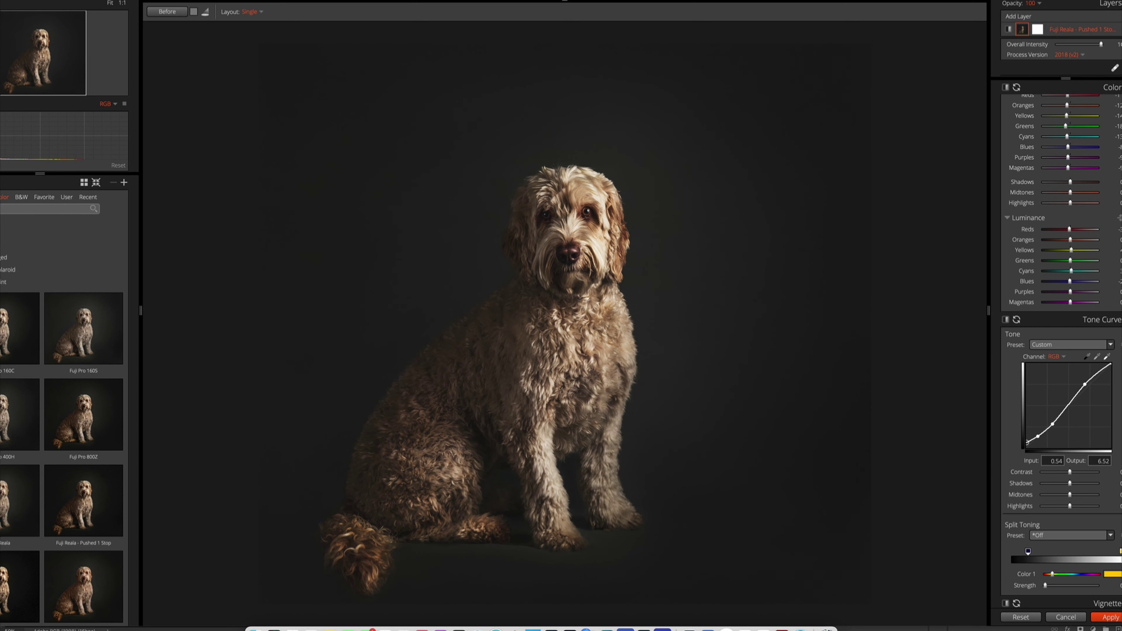
Reduce the highlights, raise clarity slightly and add sharpening to the portrait, and apply the film look
{"action": "scroll", "coordinate": [1070, 234], "scroll_direction": "up", "scroll_amount": 10}
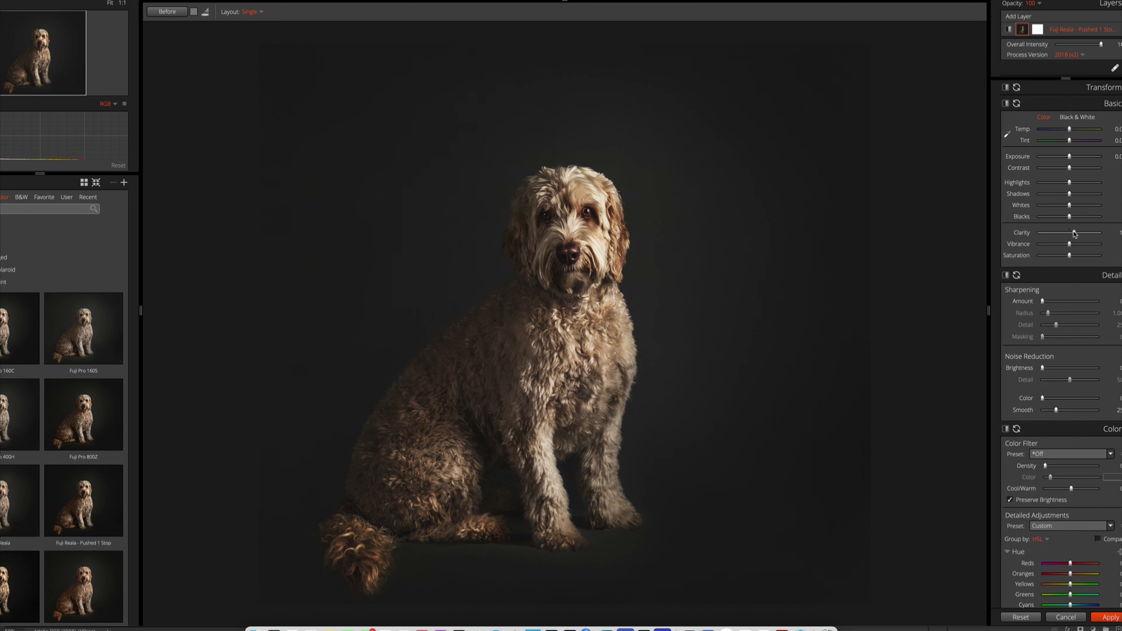
{"action": "left_click_drag", "start_coordinate": [1069, 182], "coordinate": [1064, 186]}
{"action": "left_click_drag", "start_coordinate": [1042, 301], "coordinate": [1062, 302]}
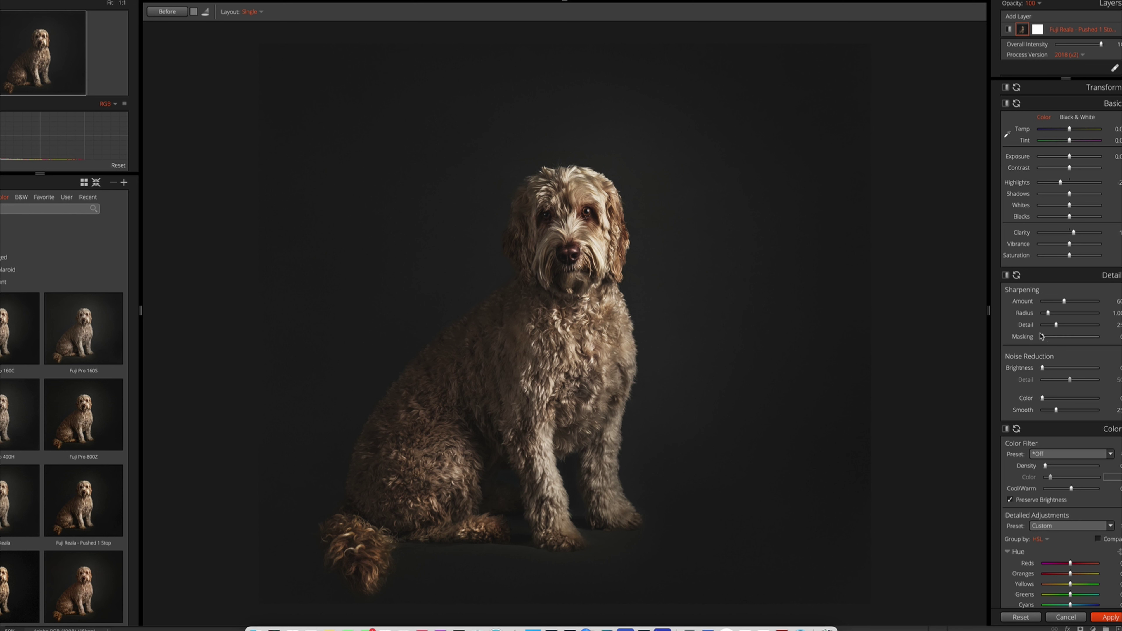
{"action": "left_click_drag", "start_coordinate": [1069, 337], "coordinate": [1073, 338]}
{"action": "left_click_drag", "start_coordinate": [1084, 217], "coordinate": [1089, 217]}
{"action": "left_click", "coordinate": [1111, 618]}
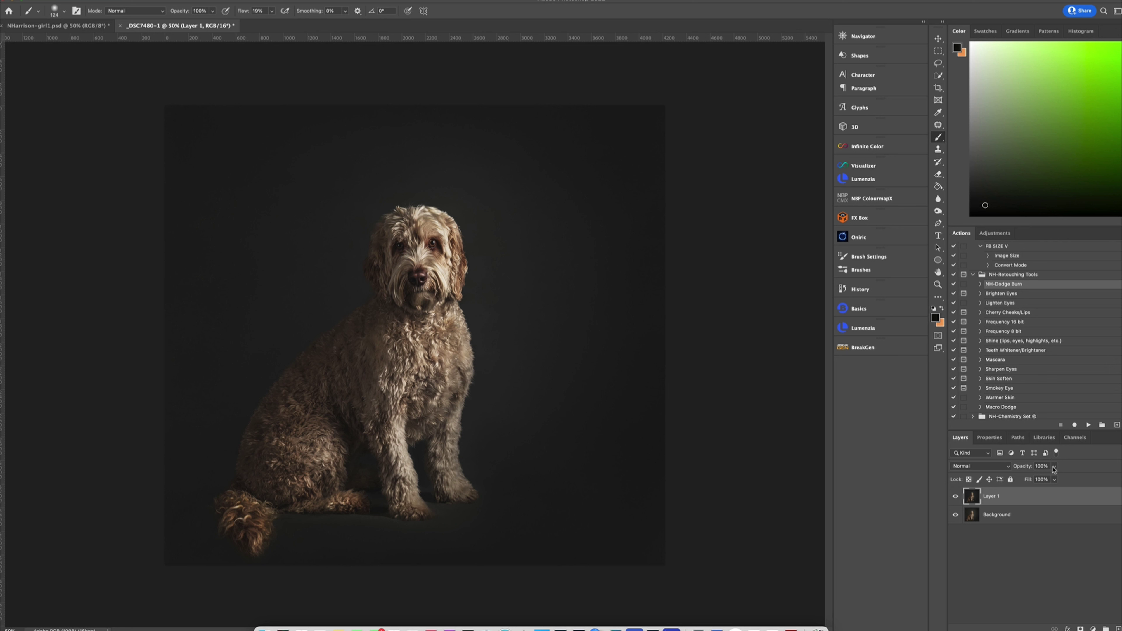
Set Layer 1's opacity to 55%, compare it with the original by toggling its visibility, and flatten the image
{"action": "left_click", "coordinate": [1054, 466]}
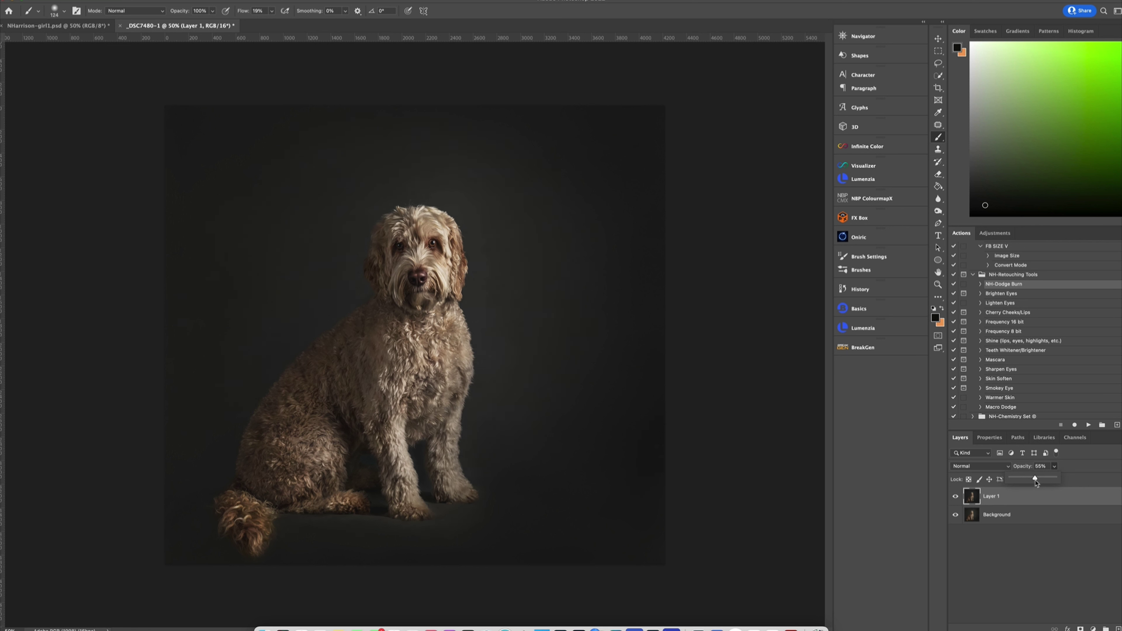
{"action": "left_click", "coordinate": [955, 496]}
{"action": "left_click", "coordinate": [956, 496]}
{"action": "left_click", "coordinate": [73, 1]}
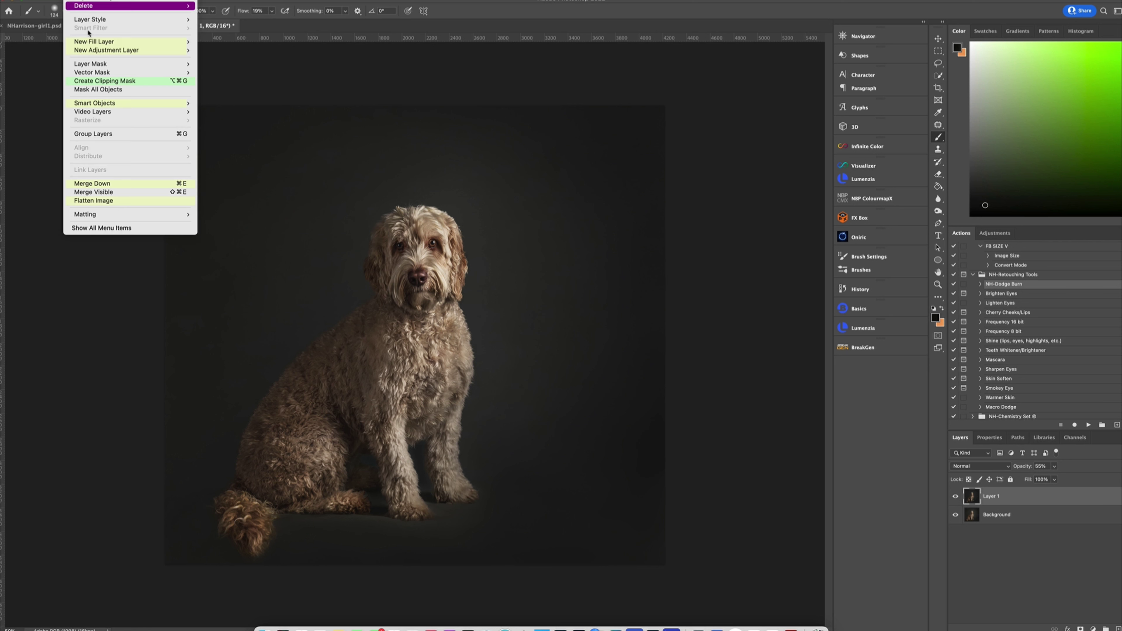
{"action": "left_click", "coordinate": [128, 201]}
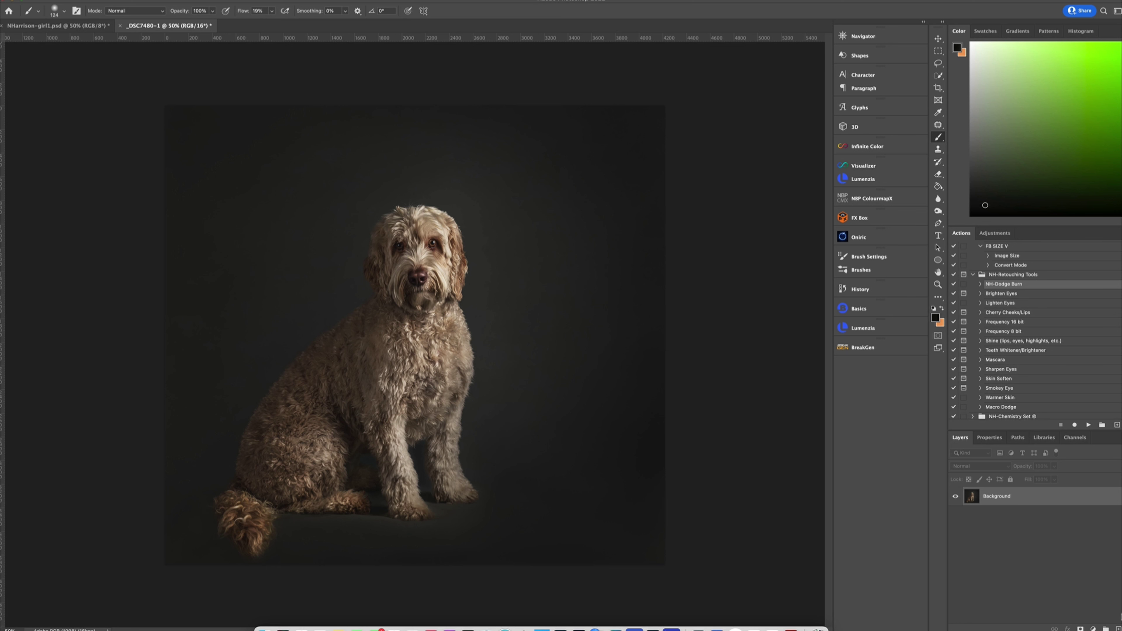
Add a Solid Color fill layer in dark brown #261e1a over the portrait
{"action": "left_click", "coordinate": [1093, 628]}
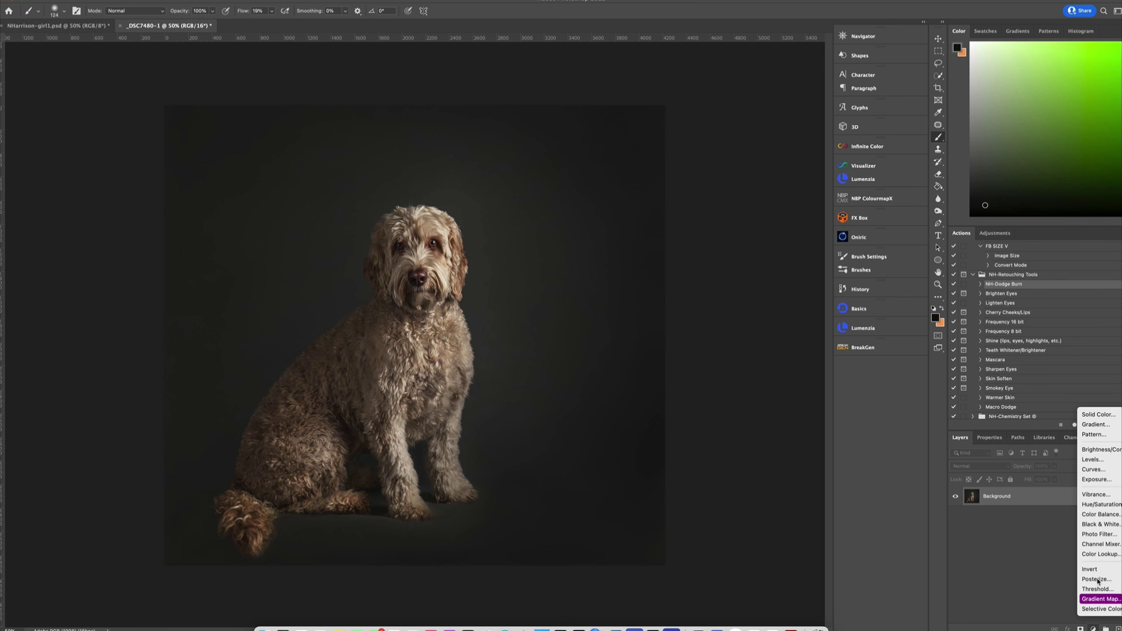
{"action": "left_click", "coordinate": [1082, 416]}
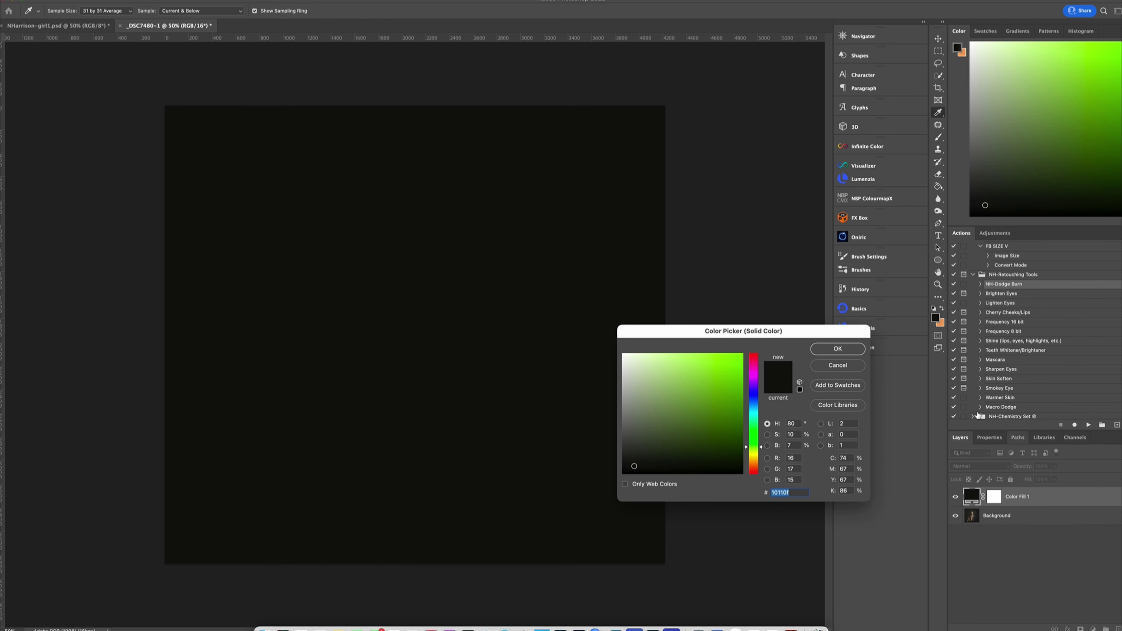
{"action": "left_click", "coordinate": [753, 465]}
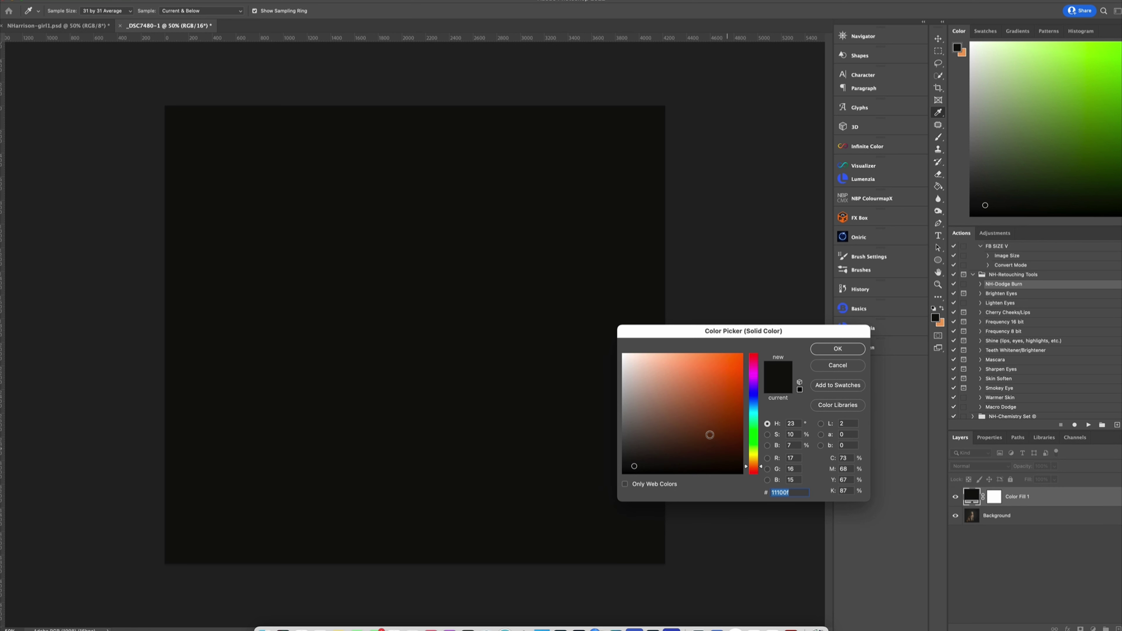
{"action": "left_click", "coordinate": [667, 444]}
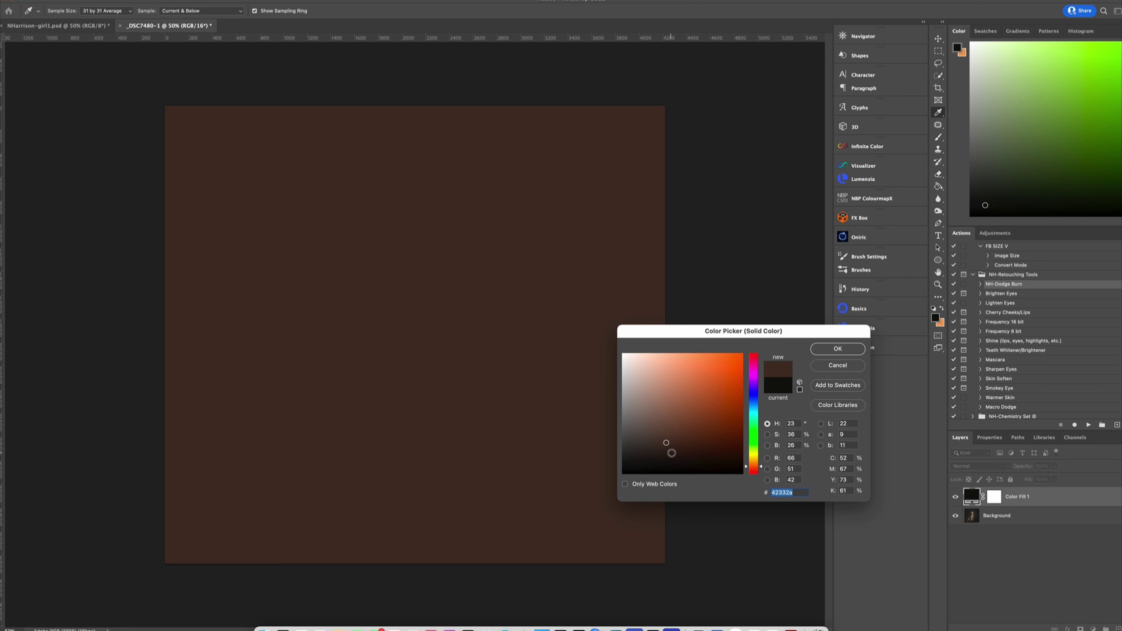
{"action": "left_click", "coordinate": [666, 459]}
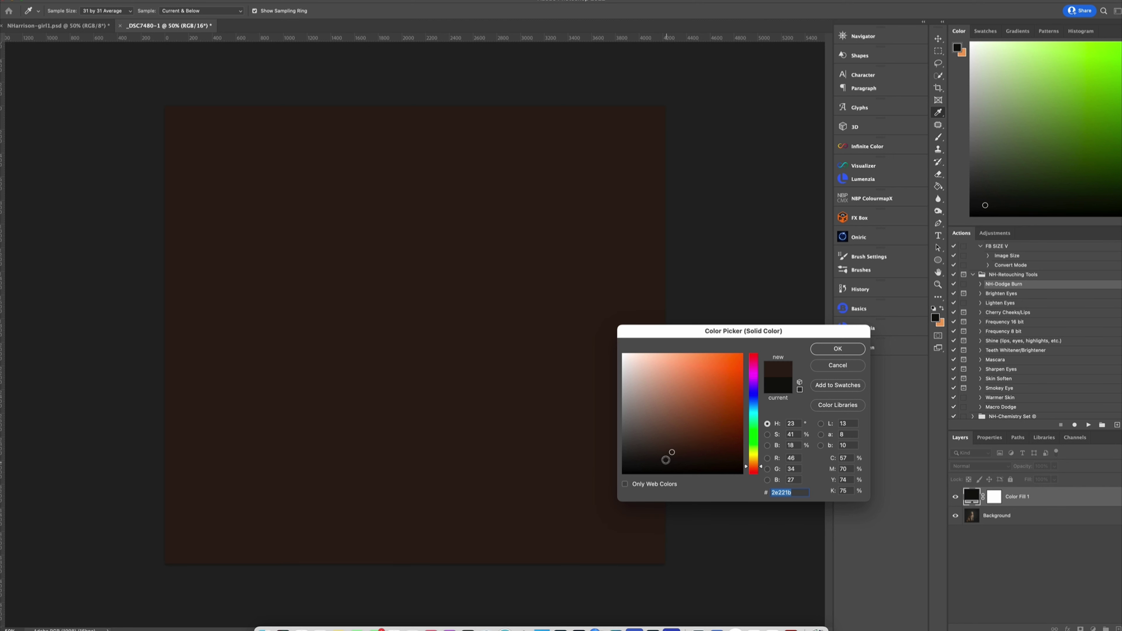
{"action": "left_click", "coordinate": [661, 456]}
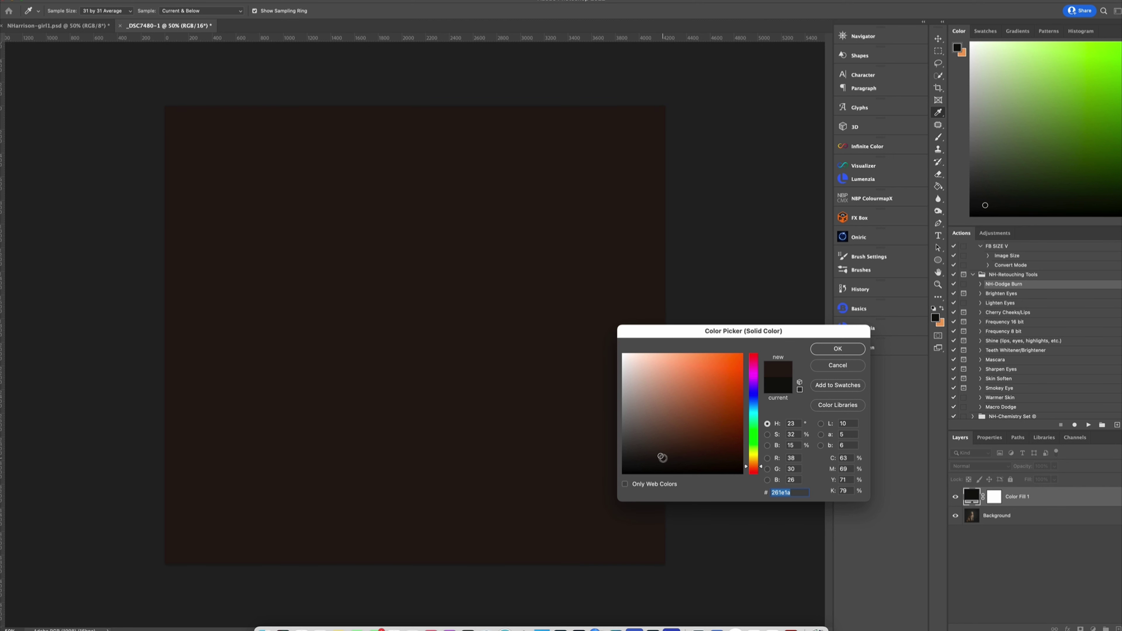
{"action": "left_click", "coordinate": [825, 353]}
Paint black with a large soft brush on the Color Fill 1 mask to reveal the dog's head, chest and surrounding glow
{"action": "left_click", "coordinate": [996, 497]}
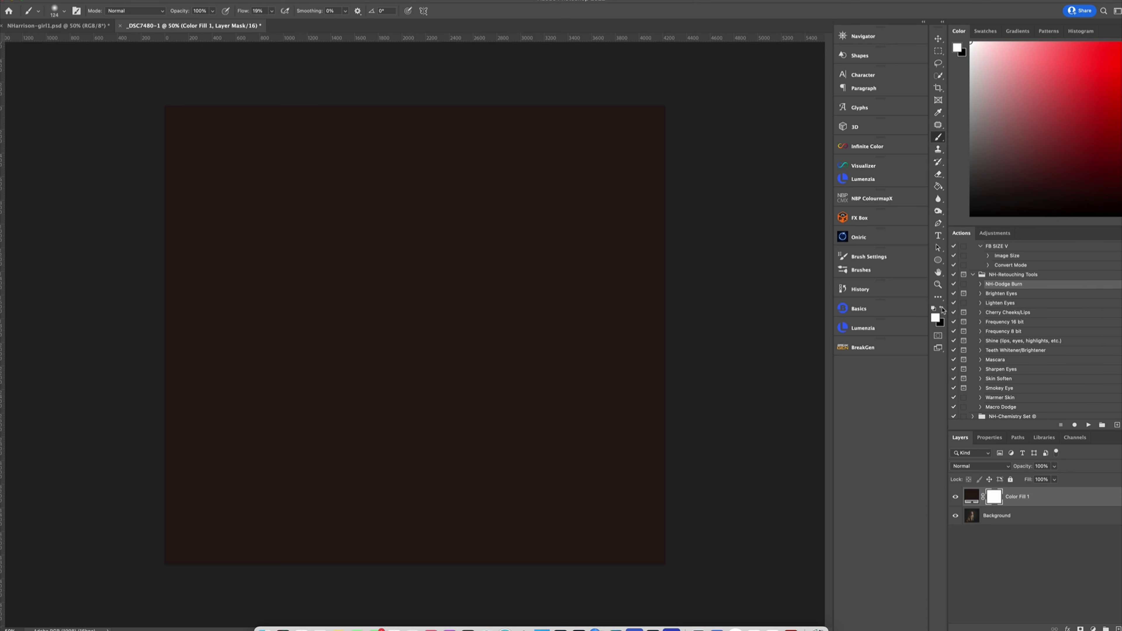
{"action": "left_click", "coordinate": [942, 309]}
{"action": "left_click_drag", "start_coordinate": [393, 293], "coordinate": [471, 236]}
{"action": "mouse_move", "coordinate": [403, 258]}
{"action": "left_mouse_down"}
{"action": "mouse_move", "coordinate": [365, 350]}
{"action": "mouse_move", "coordinate": [441, 231]}
{"action": "mouse_move", "coordinate": [378, 355]}
{"action": "mouse_move", "coordinate": [459, 166]}
{"action": "mouse_move", "coordinate": [371, 331]}
{"action": "mouse_move", "coordinate": [416, 242]}
{"action": "mouse_move", "coordinate": [378, 337]}
{"action": "mouse_move", "coordinate": [427, 251]}
{"action": "mouse_move", "coordinate": [380, 377]}
{"action": "mouse_move", "coordinate": [424, 298]}
{"action": "mouse_move", "coordinate": [365, 305]}
{"action": "mouse_move", "coordinate": [422, 245]}
{"action": "mouse_move", "coordinate": [390, 335]}
{"action": "mouse_move", "coordinate": [416, 265]}
{"action": "mouse_move", "coordinate": [343, 405]}
{"action": "mouse_move", "coordinate": [419, 268]}
{"action": "mouse_move", "coordinate": [413, 382]}
{"action": "mouse_move", "coordinate": [426, 294]}
{"action": "mouse_move", "coordinate": [440, 385]}
{"action": "mouse_move", "coordinate": [426, 251]}
{"action": "mouse_move", "coordinate": [414, 289]}
{"action": "mouse_move", "coordinate": [421, 222]}
{"action": "mouse_move", "coordinate": [390, 350]}
{"action": "mouse_move", "coordinate": [433, 233]}
{"action": "mouse_move", "coordinate": [395, 365]}
{"action": "mouse_move", "coordinate": [419, 243]}
{"action": "mouse_move", "coordinate": [402, 350]}
{"action": "mouse_move", "coordinate": [440, 251]}
{"action": "mouse_move", "coordinate": [413, 390]}
{"action": "mouse_move", "coordinate": [431, 263]}
{"action": "mouse_move", "coordinate": [400, 384]}
{"action": "left_mouse_up"}
{"action": "left_click_drag", "start_coordinate": [412, 297], "coordinate": [422, 298]}
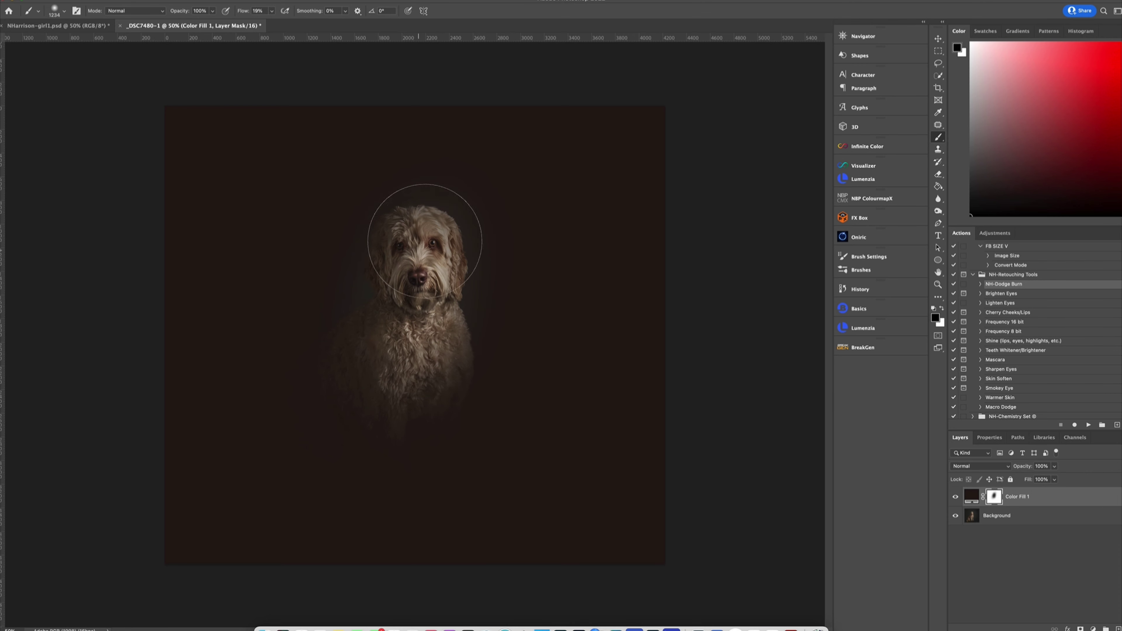
{"action": "mouse_move", "coordinate": [424, 241]}
{"action": "left_mouse_down"}
{"action": "mouse_move", "coordinate": [390, 172]}
{"action": "mouse_move", "coordinate": [362, 185]}
{"action": "mouse_move", "coordinate": [312, 292]}
{"action": "mouse_move", "coordinate": [362, 177]}
{"action": "left_mouse_up"}
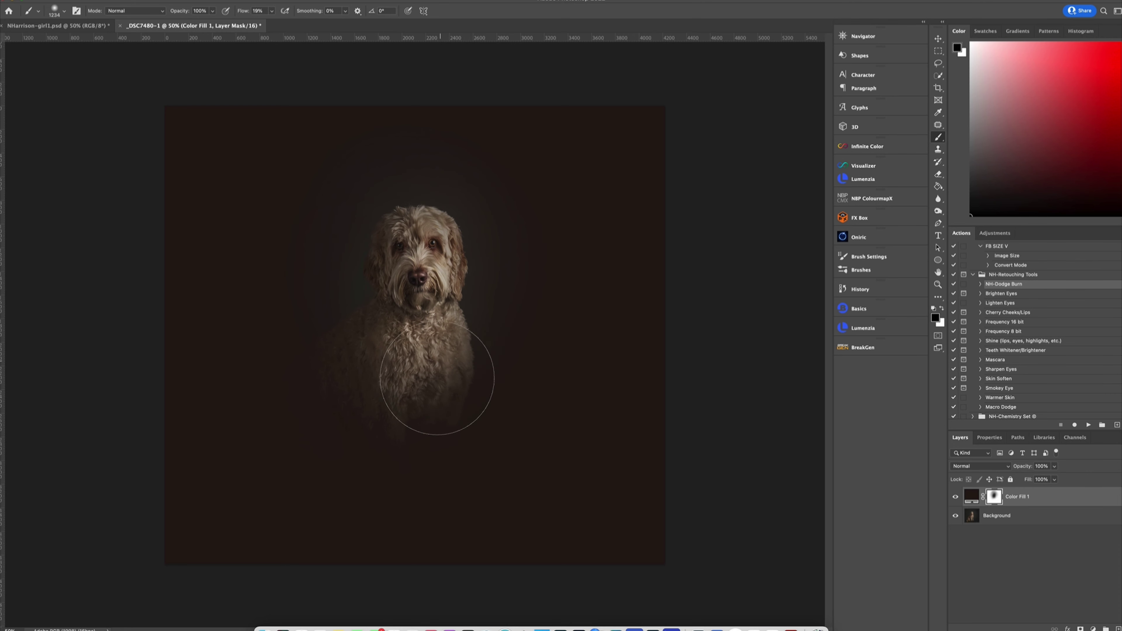
{"action": "mouse_move", "coordinate": [436, 378]}
{"action": "left_mouse_down"}
{"action": "mouse_move", "coordinate": [428, 387]}
{"action": "mouse_move", "coordinate": [369, 375]}
{"action": "left_mouse_up"}
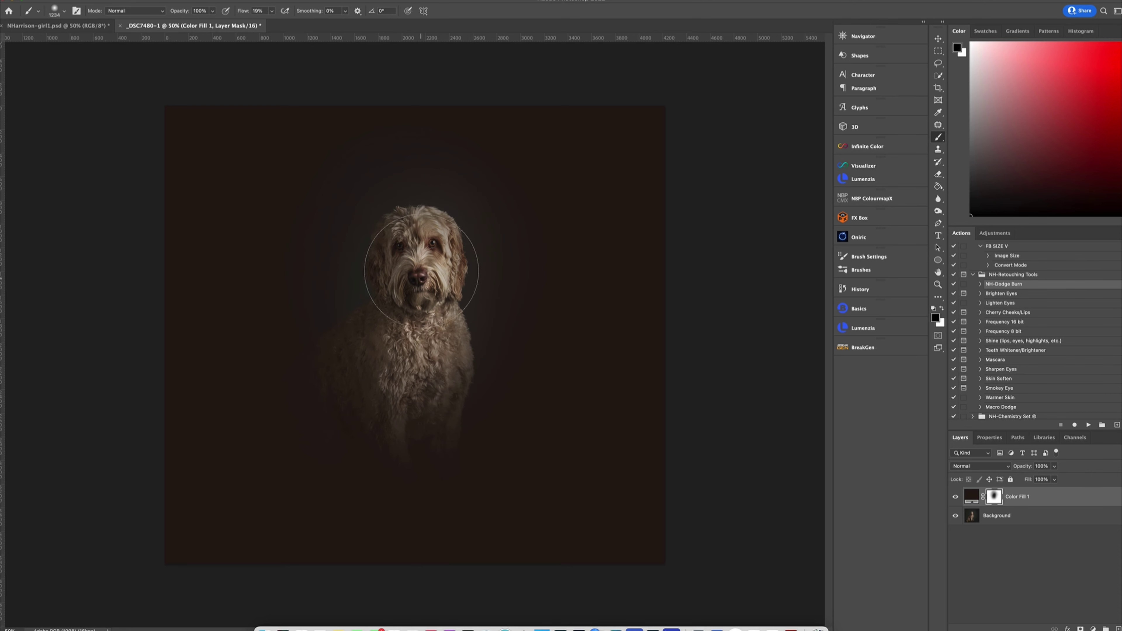
{"action": "left_click_drag", "start_coordinate": [420, 278], "coordinate": [352, 278]}
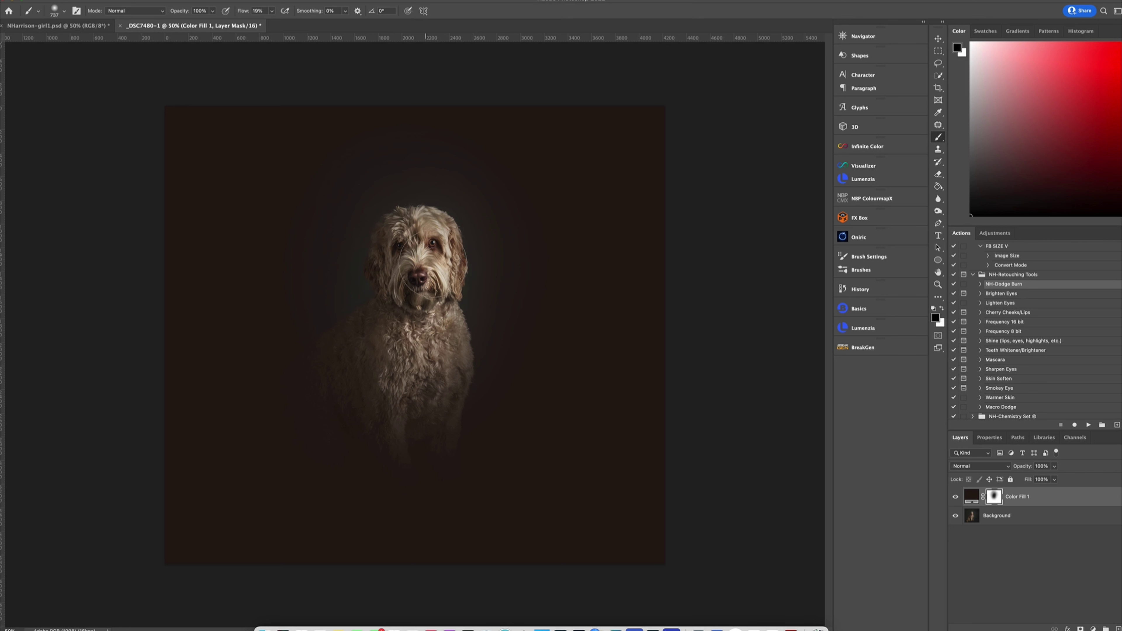
{"action": "mouse_move", "coordinate": [432, 289]}
{"action": "left_mouse_down"}
{"action": "mouse_move", "coordinate": [437, 347]}
{"action": "mouse_move", "coordinate": [505, 334]}
{"action": "mouse_move", "coordinate": [504, 217]}
{"action": "mouse_move", "coordinate": [464, 190]}
{"action": "mouse_move", "coordinate": [364, 199]}
{"action": "mouse_move", "coordinate": [403, 193]}
{"action": "mouse_move", "coordinate": [361, 184]}
{"action": "mouse_move", "coordinate": [451, 162]}
{"action": "mouse_move", "coordinate": [380, 163]}
{"action": "mouse_move", "coordinate": [326, 327]}
{"action": "mouse_move", "coordinate": [331, 385]}
{"action": "mouse_move", "coordinate": [327, 372]}
{"action": "mouse_move", "coordinate": [365, 437]}
{"action": "mouse_move", "coordinate": [446, 417]}
{"action": "mouse_move", "coordinate": [439, 437]}
{"action": "mouse_move", "coordinate": [475, 388]}
{"action": "mouse_move", "coordinate": [480, 233]}
{"action": "mouse_move", "coordinate": [460, 325]}
{"action": "mouse_move", "coordinate": [443, 197]}
{"action": "mouse_move", "coordinate": [379, 201]}
{"action": "mouse_move", "coordinate": [332, 281]}
{"action": "mouse_move", "coordinate": [326, 318]}
{"action": "mouse_move", "coordinate": [330, 199]}
{"action": "mouse_move", "coordinate": [402, 164]}
{"action": "mouse_move", "coordinate": [375, 172]}
{"action": "mouse_move", "coordinate": [499, 188]}
{"action": "mouse_move", "coordinate": [491, 179]}
{"action": "mouse_move", "coordinate": [529, 341]}
{"action": "mouse_move", "coordinate": [530, 322]}
{"action": "mouse_move", "coordinate": [469, 420]}
{"action": "mouse_move", "coordinate": [546, 265]}
{"action": "mouse_move", "coordinate": [522, 179]}
{"action": "mouse_move", "coordinate": [558, 354]}
{"action": "mouse_move", "coordinate": [560, 253]}
{"action": "mouse_move", "coordinate": [515, 154]}
{"action": "mouse_move", "coordinate": [555, 296]}
{"action": "mouse_move", "coordinate": [499, 137]}
{"action": "mouse_move", "coordinate": [354, 145]}
{"action": "mouse_move", "coordinate": [367, 129]}
{"action": "mouse_move", "coordinate": [278, 239]}
{"action": "mouse_move", "coordinate": [302, 334]}
{"action": "mouse_move", "coordinate": [364, 208]}
{"action": "mouse_move", "coordinate": [472, 203]}
{"action": "mouse_move", "coordinate": [411, 332]}
{"action": "mouse_move", "coordinate": [423, 336]}
{"action": "mouse_move", "coordinate": [445, 220]}
{"action": "mouse_move", "coordinate": [413, 322]}
{"action": "mouse_move", "coordinate": [413, 380]}
{"action": "mouse_move", "coordinate": [427, 361]}
{"action": "mouse_move", "coordinate": [435, 246]}
{"action": "mouse_move", "coordinate": [411, 287]}
{"action": "mouse_move", "coordinate": [631, 256]}
{"action": "mouse_move", "coordinate": [458, 242]}
{"action": "left_mouse_up"}
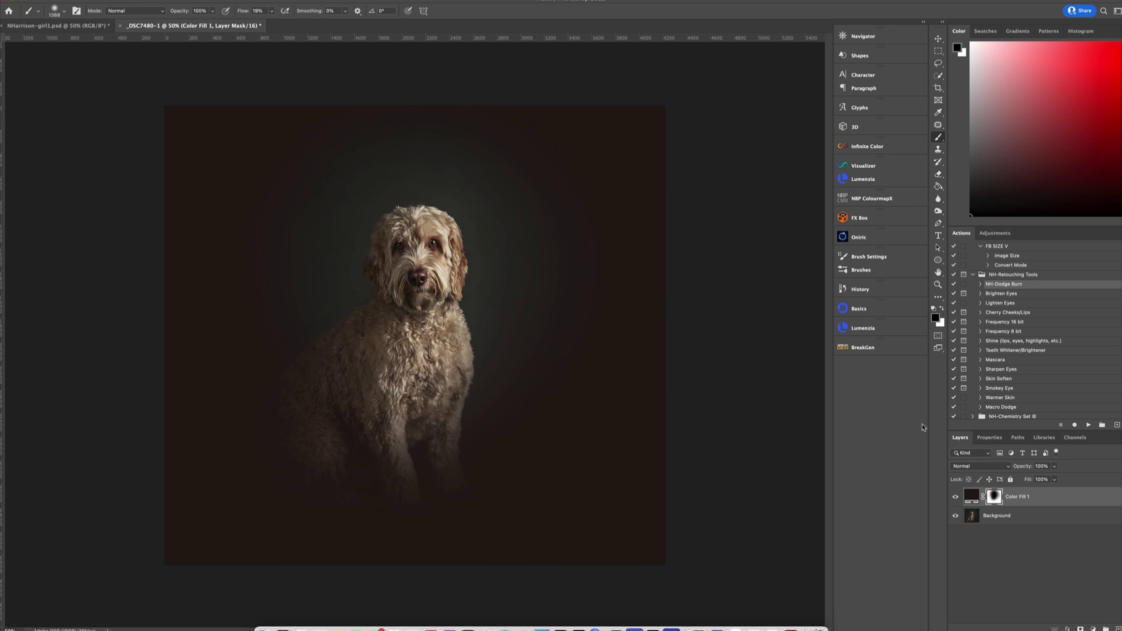
Check the fill layer's mask properties and toggle Color Fill 1's visibility to compare the vignette with the original
{"action": "left_click", "coordinate": [989, 438]}
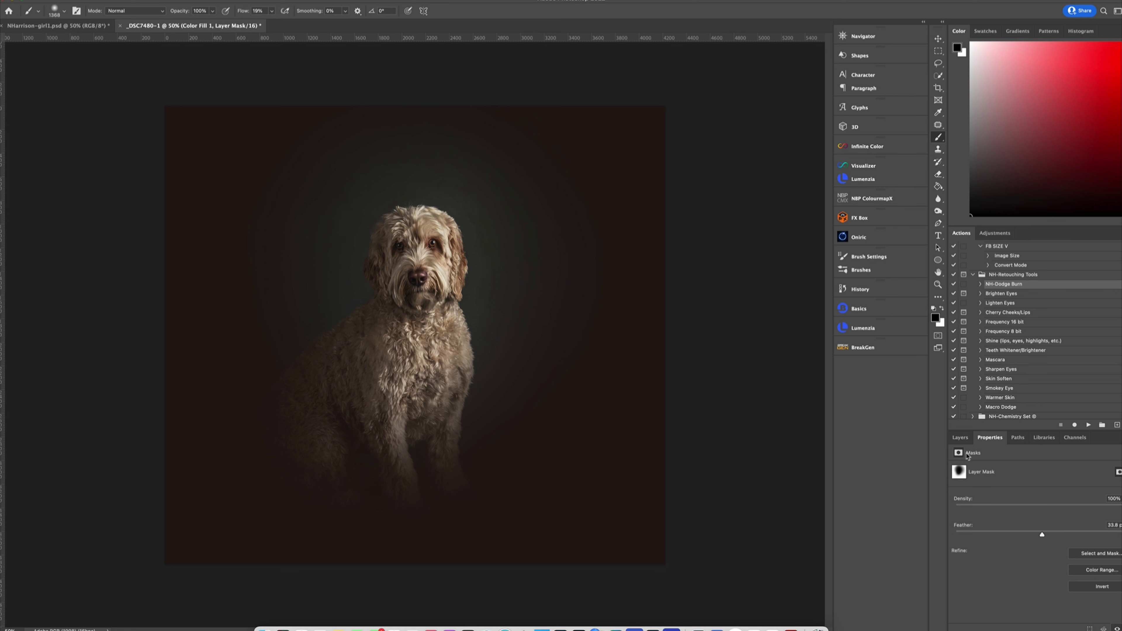
{"action": "left_click", "coordinate": [959, 437]}
{"action": "left_click", "coordinate": [955, 497]}
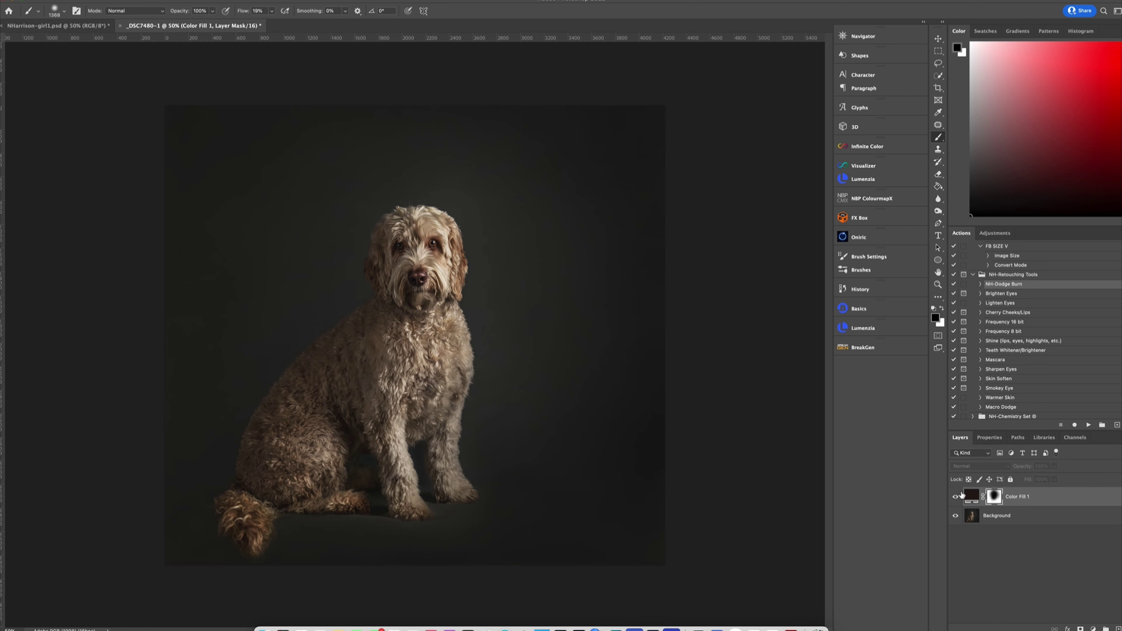
{"action": "left_click", "coordinate": [958, 495]}
{"action": "left_click", "coordinate": [964, 494]}
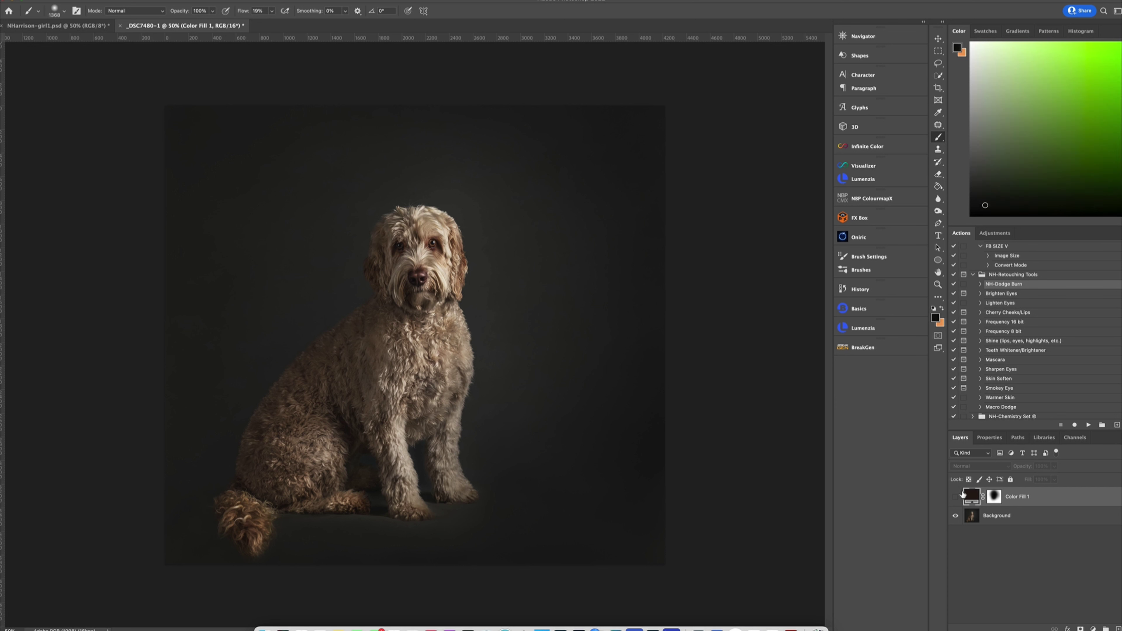
{"action": "left_click", "coordinate": [954, 497]}
{"action": "left_click", "coordinate": [958, 498]}
{"action": "left_click", "coordinate": [954, 497]}
Paint more black on the Color Fill 1 mask over the dog's back and legs, and swap the brush colour to white
{"action": "left_click", "coordinate": [999, 497]}
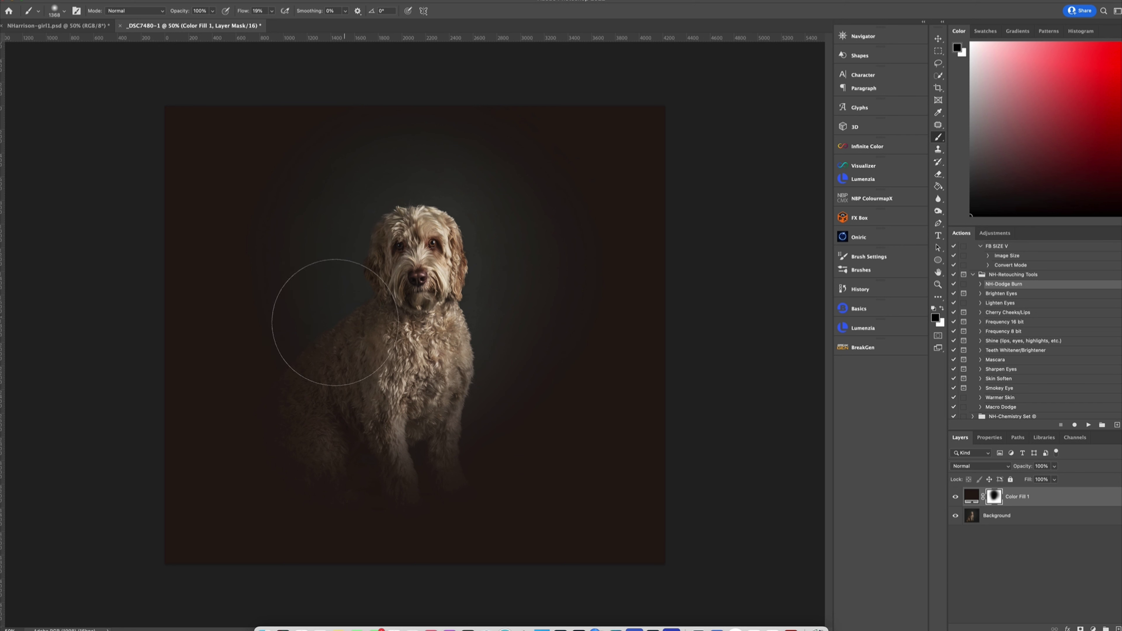
{"action": "left_click_drag", "start_coordinate": [348, 389], "coordinate": [276, 415]}
{"action": "mouse_move", "coordinate": [343, 371]}
{"action": "left_mouse_down"}
{"action": "mouse_move", "coordinate": [311, 384]}
{"action": "mouse_move", "coordinate": [406, 311]}
{"action": "mouse_move", "coordinate": [316, 432]}
{"action": "mouse_move", "coordinate": [338, 374]}
{"action": "mouse_move", "coordinate": [308, 414]}
{"action": "mouse_move", "coordinate": [295, 467]}
{"action": "mouse_move", "coordinate": [324, 428]}
{"action": "mouse_move", "coordinate": [387, 391]}
{"action": "mouse_move", "coordinate": [351, 432]}
{"action": "mouse_move", "coordinate": [338, 491]}
{"action": "mouse_move", "coordinate": [345, 479]}
{"action": "mouse_move", "coordinate": [393, 473]}
{"action": "mouse_move", "coordinate": [397, 441]}
{"action": "mouse_move", "coordinate": [447, 476]}
{"action": "mouse_move", "coordinate": [446, 404]}
{"action": "mouse_move", "coordinate": [442, 475]}
{"action": "left_mouse_up"}
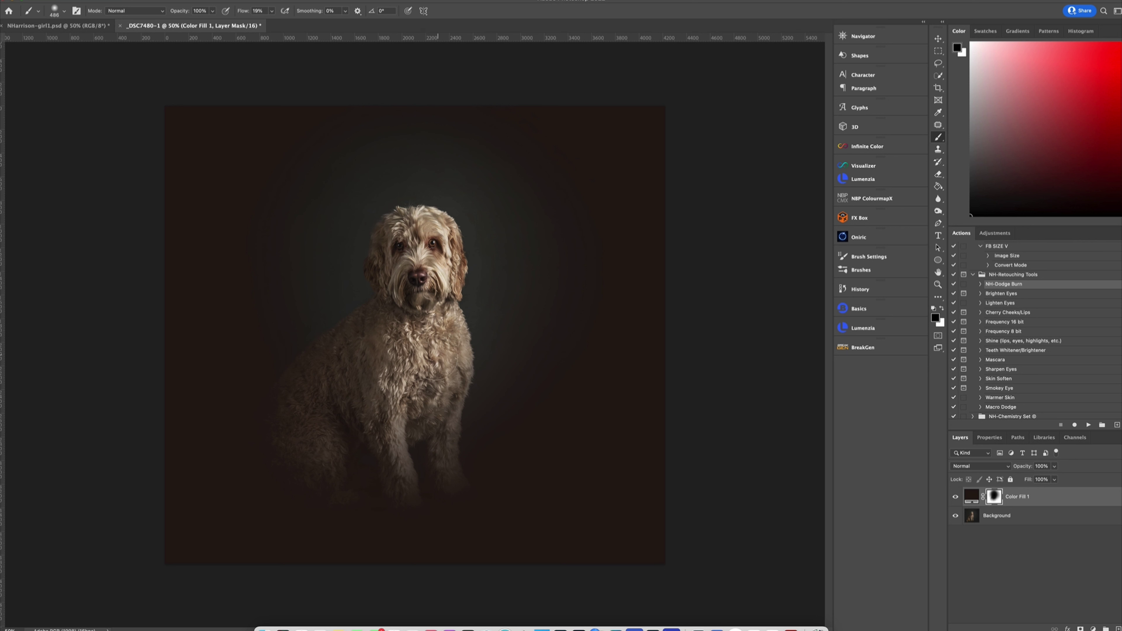
{"action": "left_click_drag", "start_coordinate": [426, 269], "coordinate": [443, 231], "text": "ctrl+alt"}
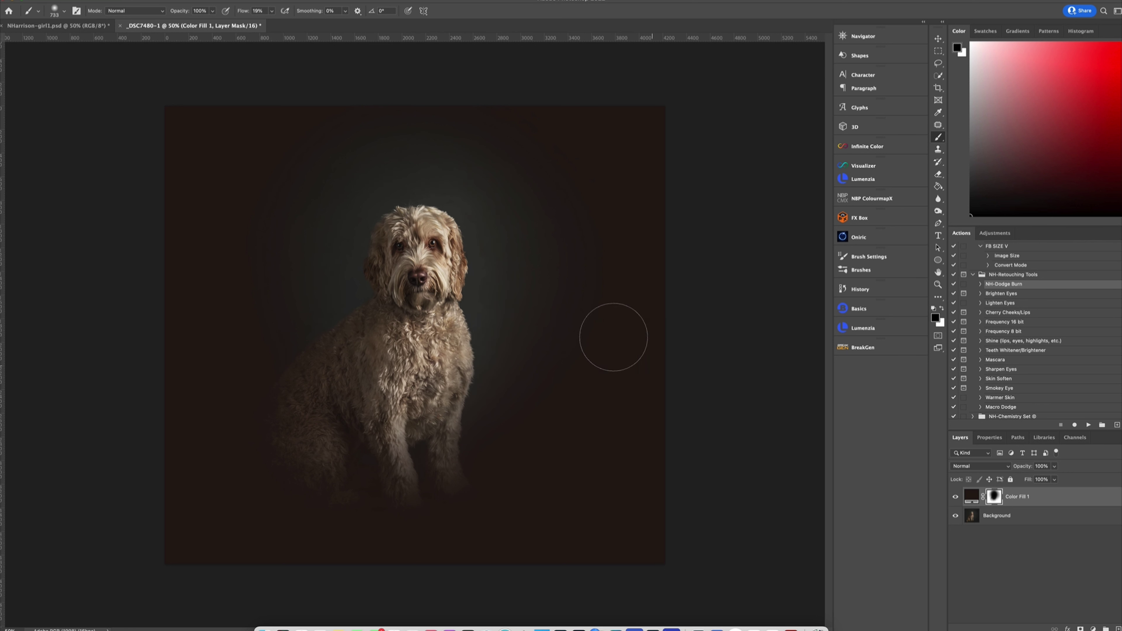
{"action": "key", "text": "x"}
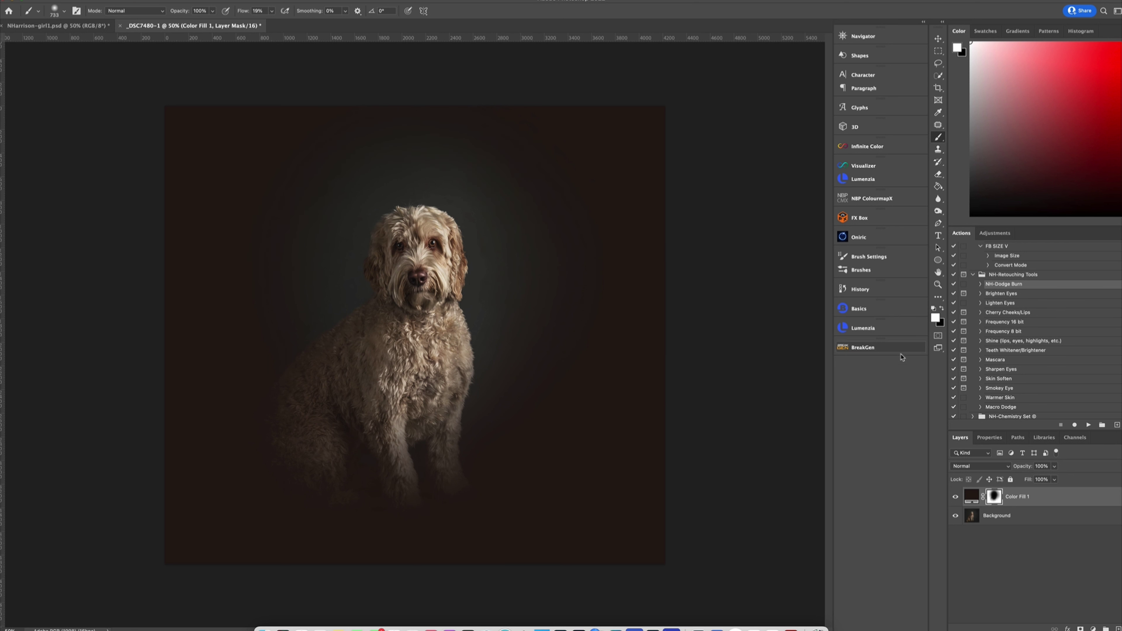
Toggle Color Fill 1's visibility for a final before-and-after comparison, and flatten the image
{"action": "left_click", "coordinate": [954, 497]}
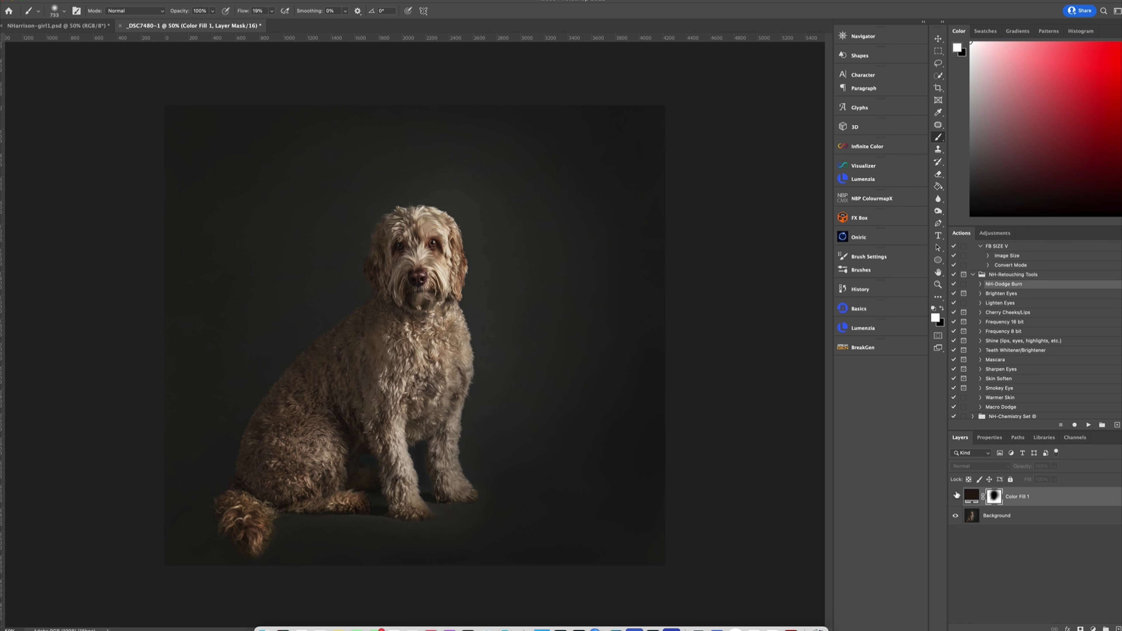
{"action": "left_click", "coordinate": [955, 496]}
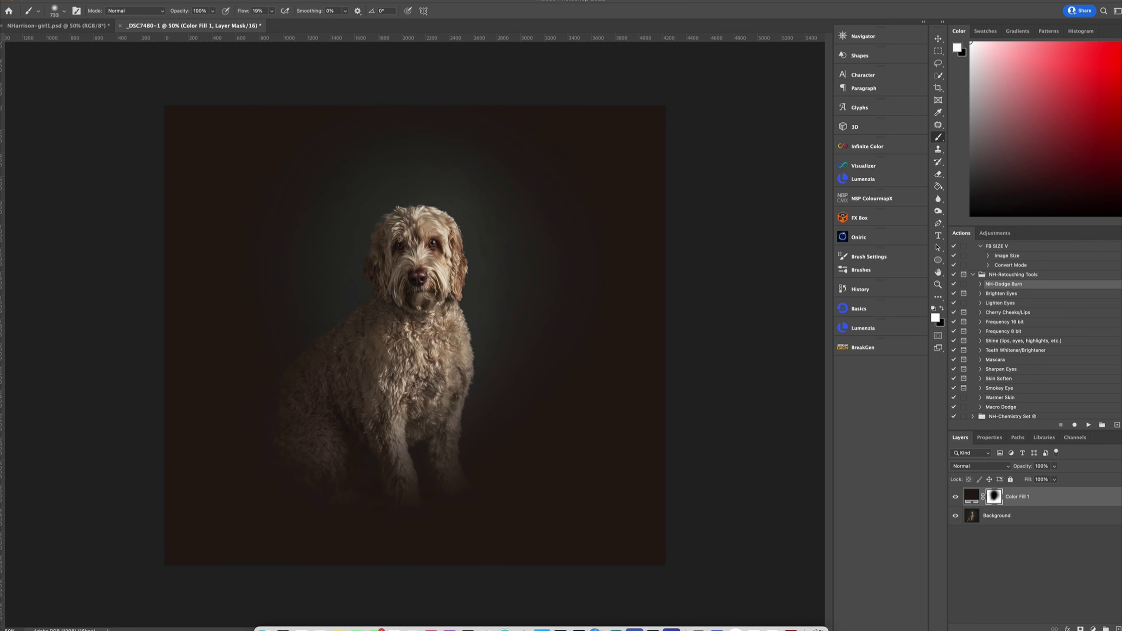
{"action": "left_click", "coordinate": [77, 1]}
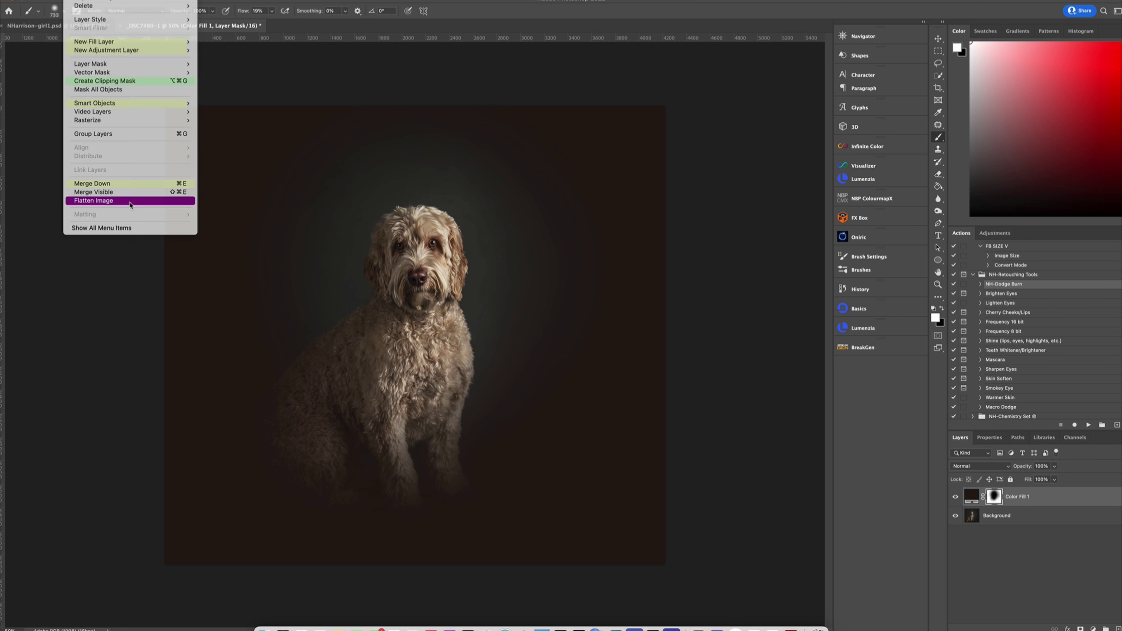
{"action": "left_click", "coordinate": [128, 201]}
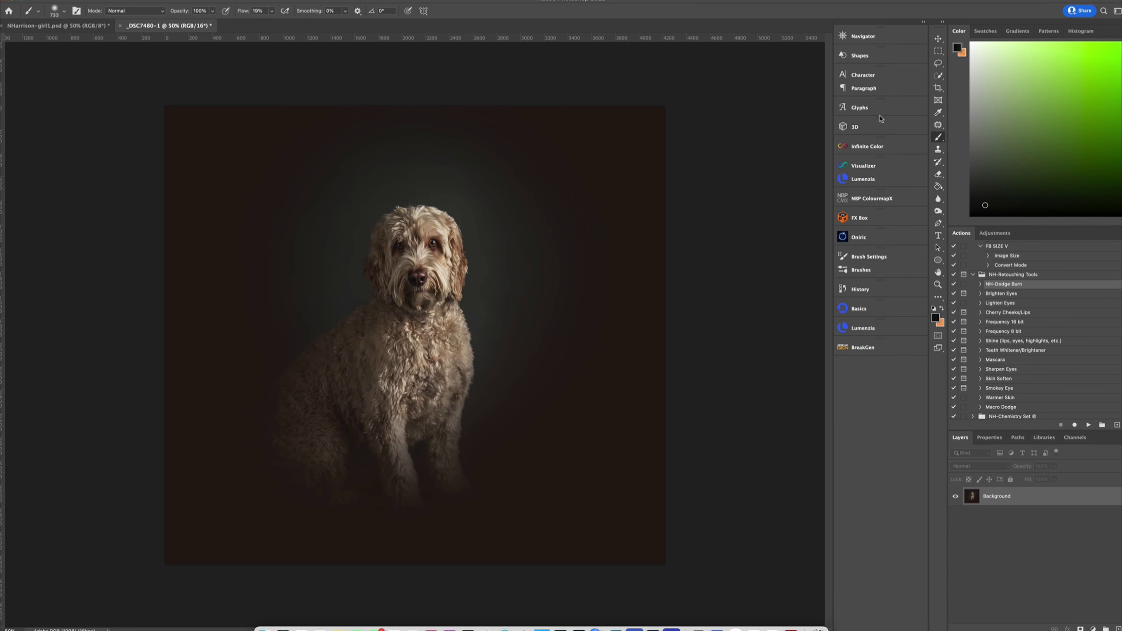
Crop the portrait tighter on all four sides, leaving a slightly taller than wide frame around the dog
{"action": "left_click", "coordinate": [938, 88]}
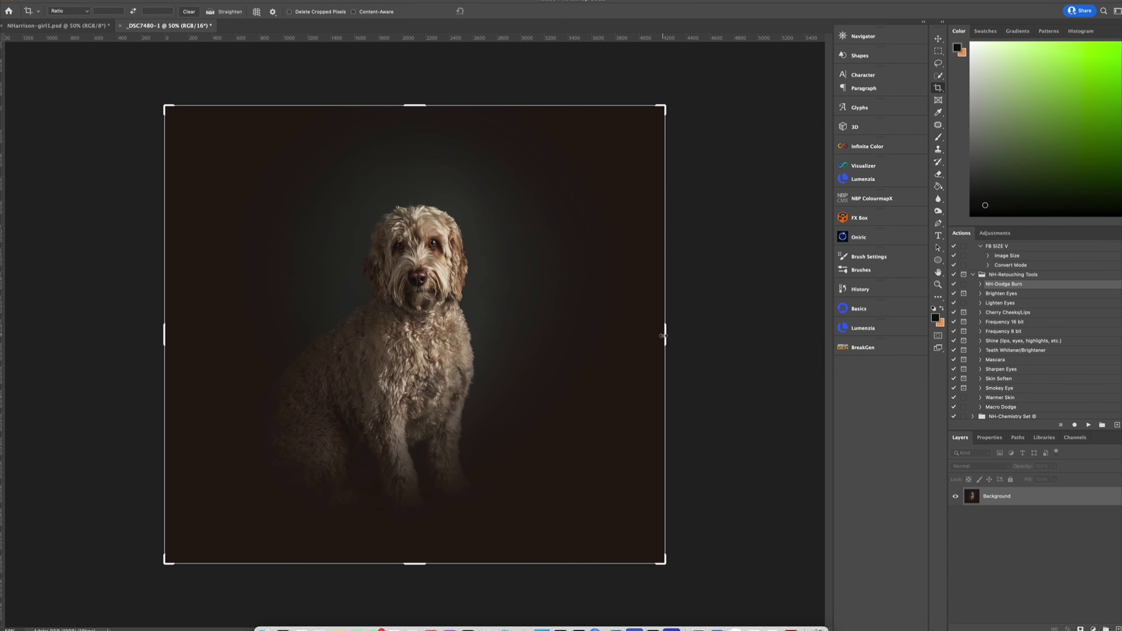
{"action": "left_click_drag", "start_coordinate": [663, 337], "coordinate": [637, 338]}
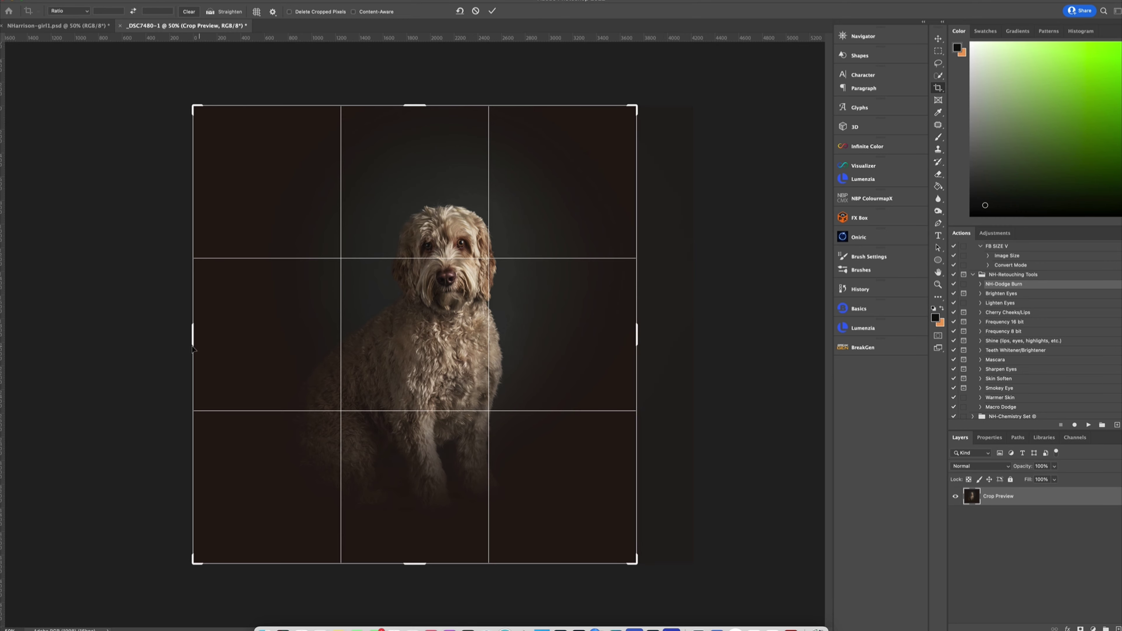
{"action": "left_click_drag", "start_coordinate": [193, 335], "coordinate": [213, 336]}
{"action": "left_click_drag", "start_coordinate": [423, 563], "coordinate": [417, 552]}
{"action": "left_click_drag", "start_coordinate": [413, 116], "coordinate": [413, 129]}
{"action": "left_click_drag", "start_coordinate": [213, 328], "coordinate": [224, 331]}
{"action": "left_click_drag", "start_coordinate": [431, 239], "coordinate": [427, 247]}
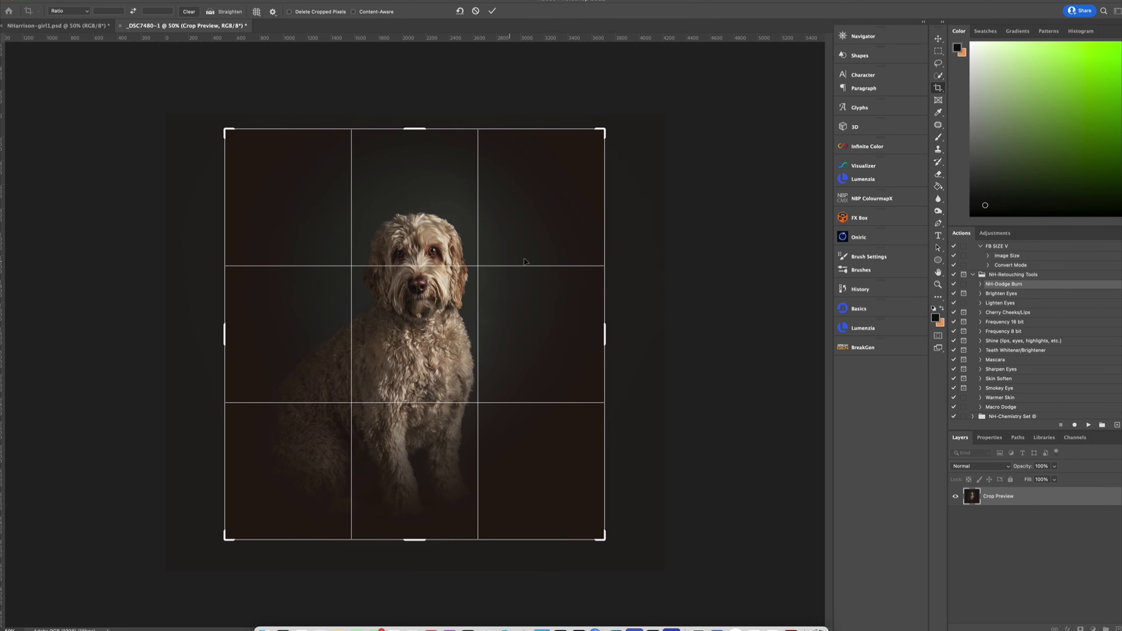
{"action": "key", "text": "Return"}
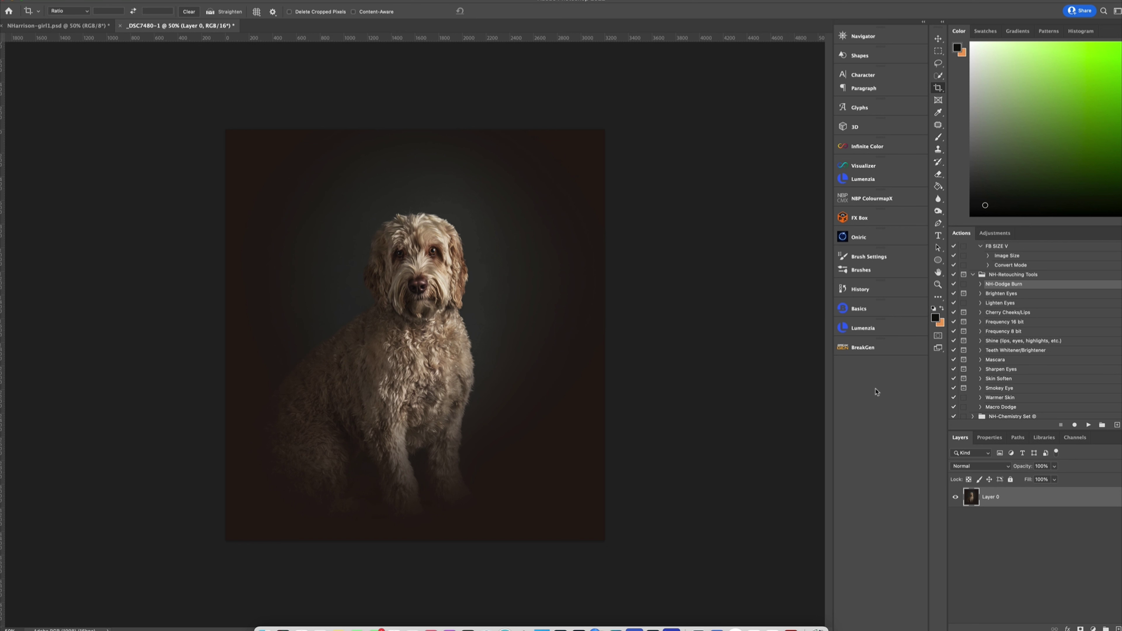
Paint the sampled dark brown over the upper background glow with a soft brush on a new layer, and flatten the image
{"action": "key", "text": "super+alt+shift+n"}
{"action": "left_click", "coordinate": [937, 137]}
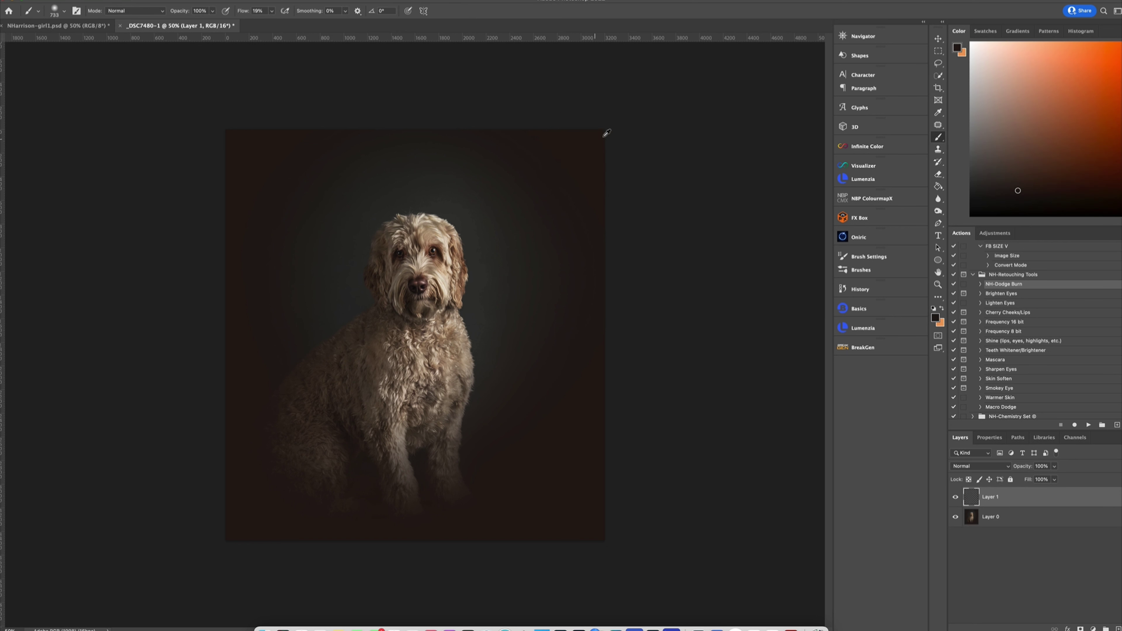
{"action": "mouse_move", "coordinate": [514, 169]}
{"action": "left_mouse_down", "text": "ctrl+alt"}
{"action": "mouse_move", "coordinate": [535, 169]}
{"action": "mouse_move", "coordinate": [413, 146]}
{"action": "mouse_move", "coordinate": [349, 163]}
{"action": "left_mouse_up", "text": "ctrl+alt"}
{"action": "left_click", "coordinate": [75, 1]}
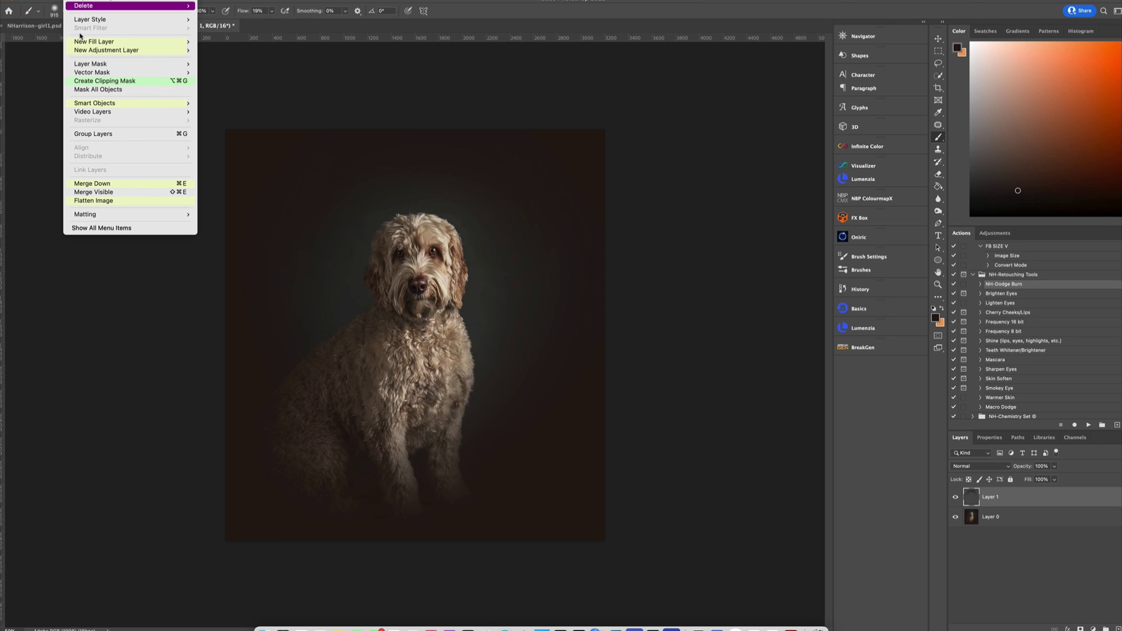
{"action": "left_click", "coordinate": [97, 203]}
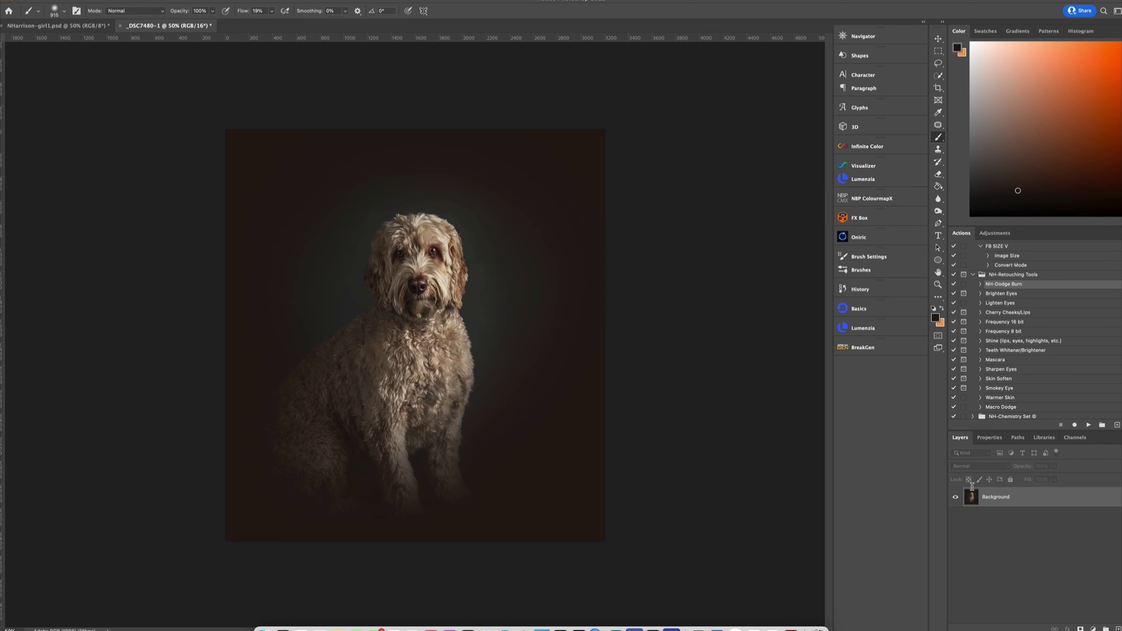
Duplicate the Background layer and open the copy in the Alien Skin Exposure X4 filter
{"action": "key", "text": "super+j"}
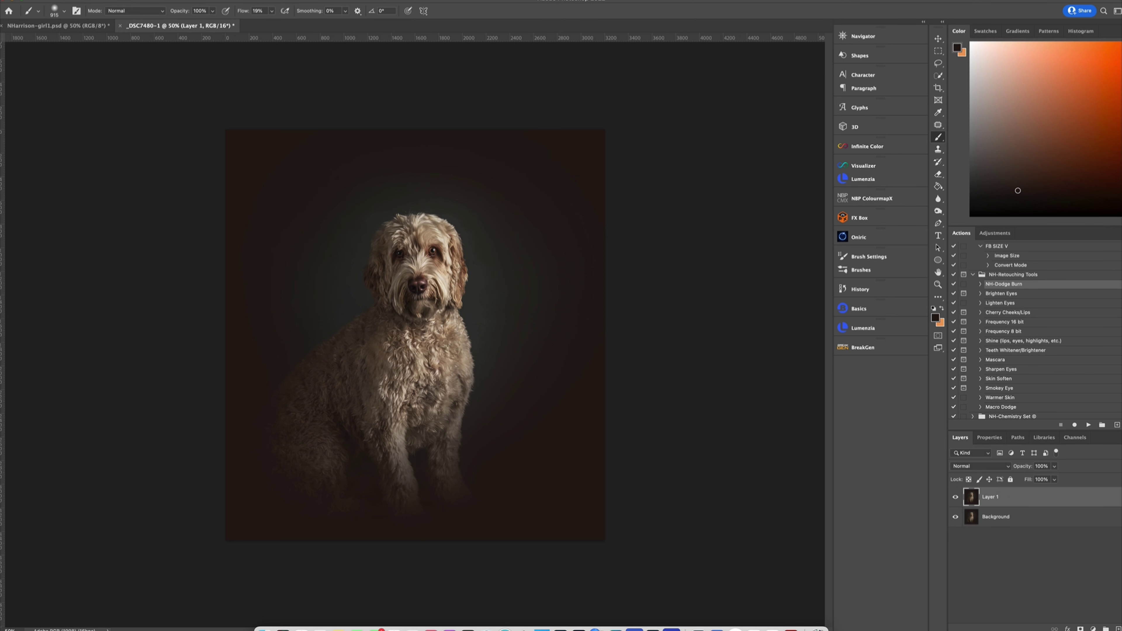
{"action": "left_click", "coordinate": [147, 1]}
{"action": "mouse_move", "coordinate": [173, 132]}
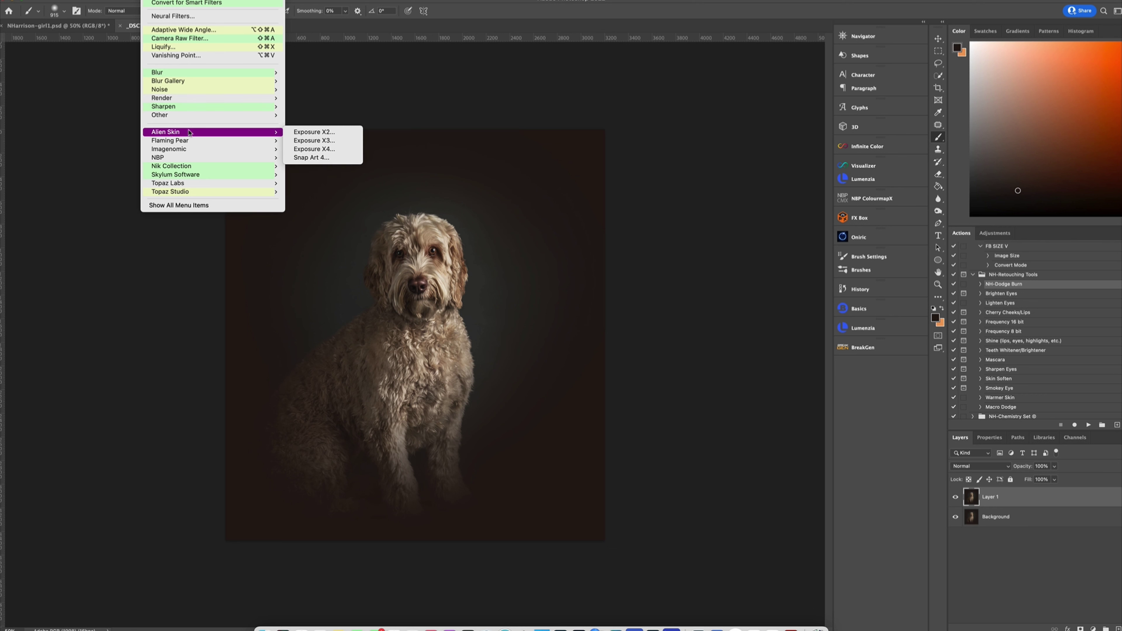
{"action": "left_click", "coordinate": [322, 149]}
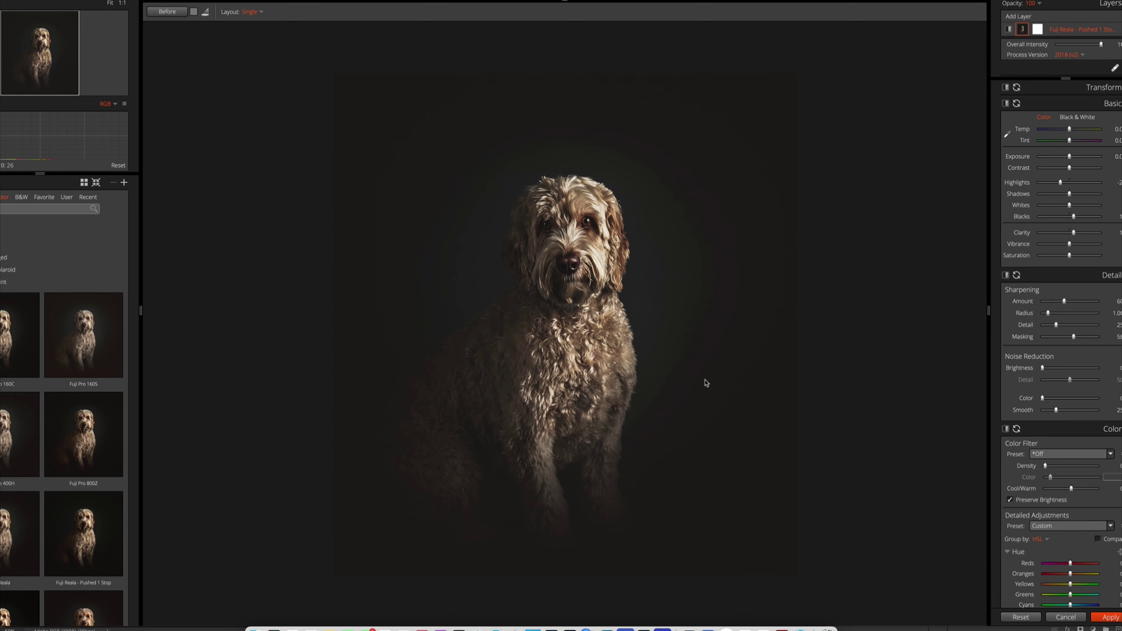
Reset the existing Fuji Reala layer adjustments and apply the Fuji Pro 800Z film preset
{"action": "scroll", "coordinate": [704, 378], "scroll_direction": "down", "scroll_amount": 1}
{"action": "right_click", "coordinate": [1115, 28]}
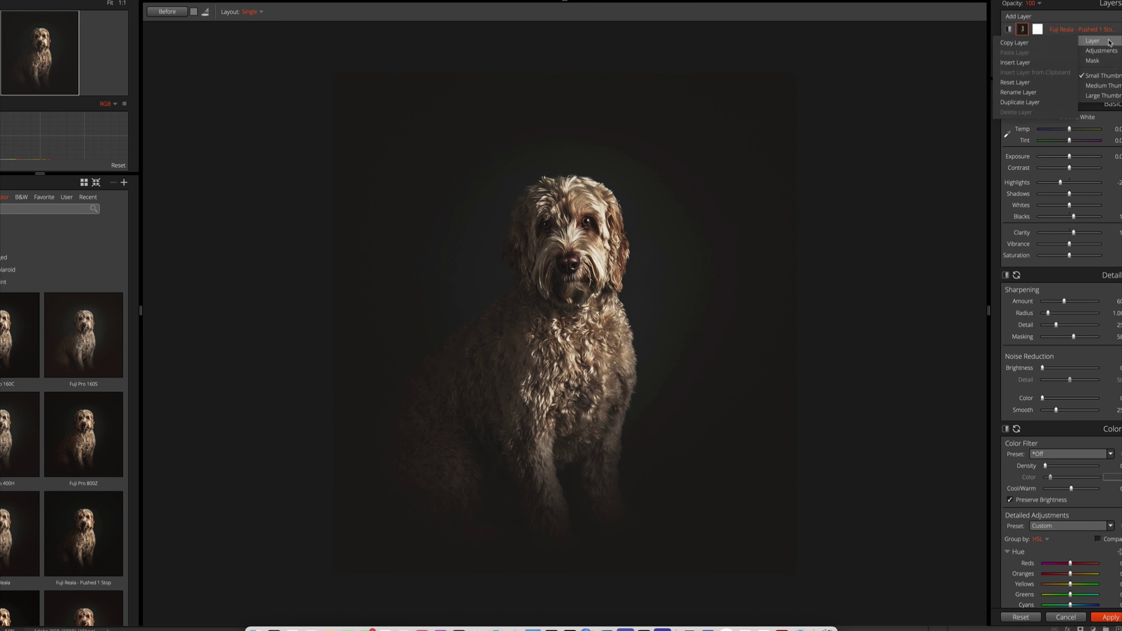
{"action": "left_click", "coordinate": [1049, 84]}
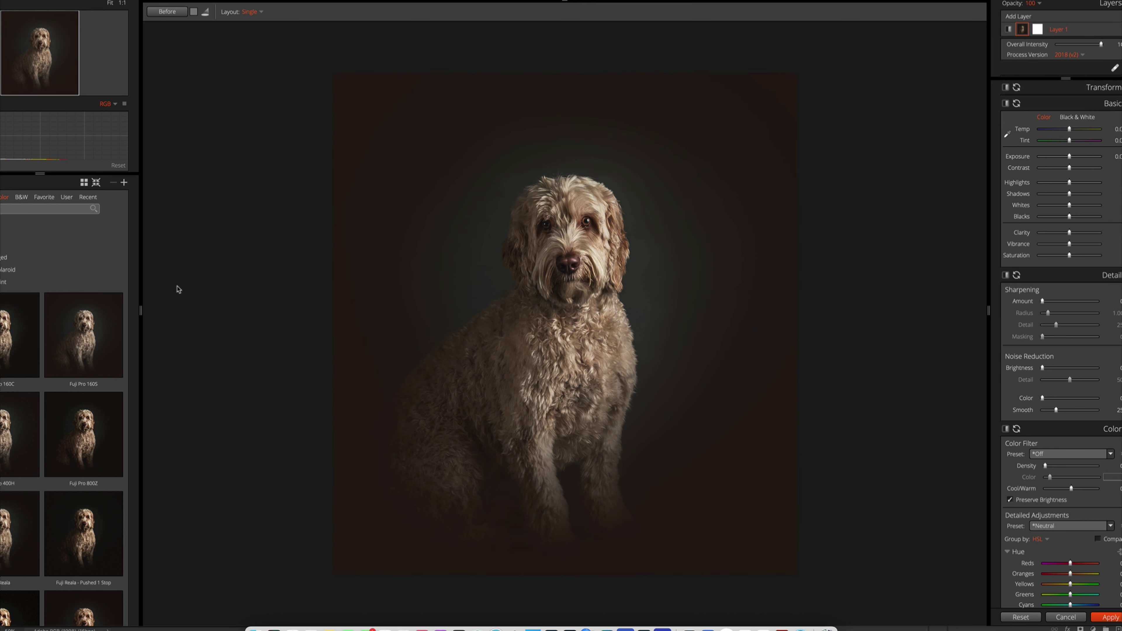
{"action": "left_click", "coordinate": [88, 327]}
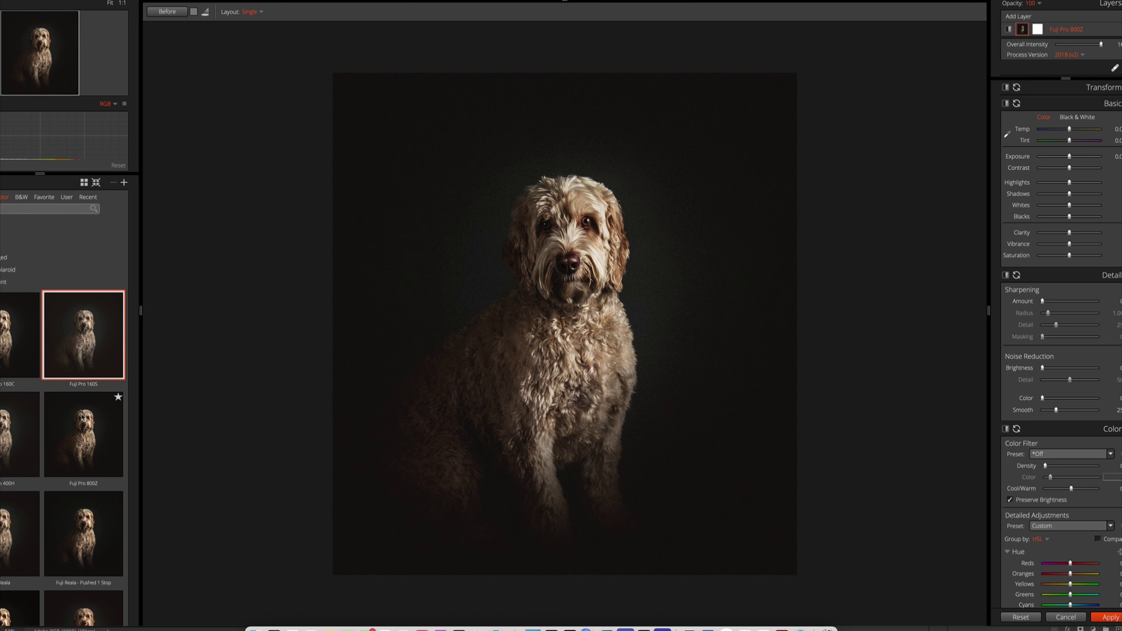
{"action": "left_click", "coordinate": [91, 430]}
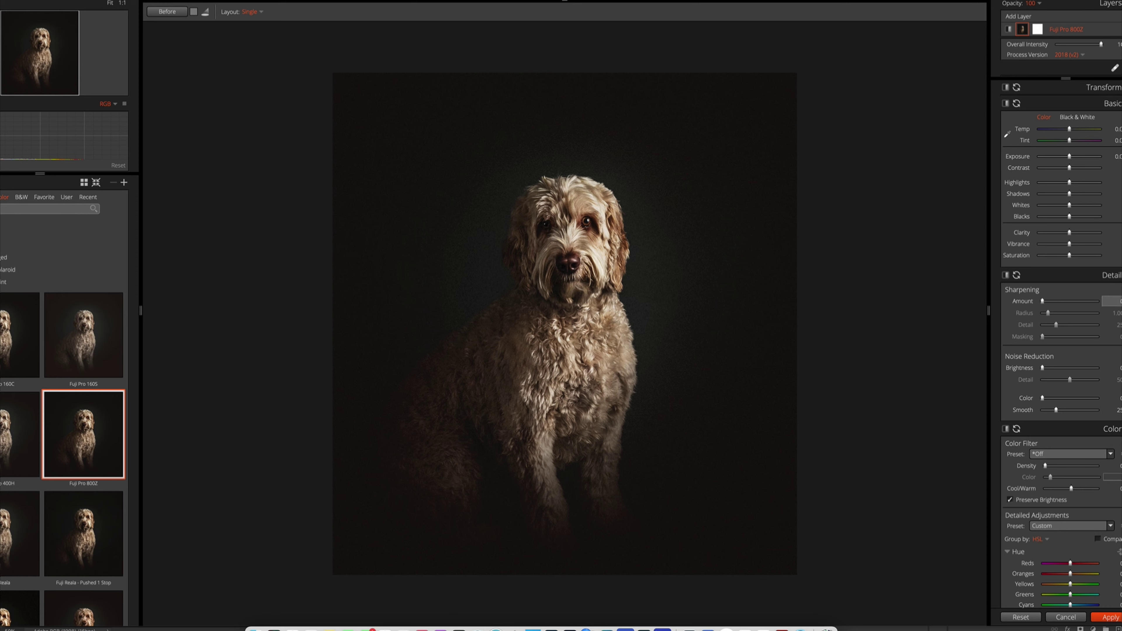
Set the overall grain strength to 0 and soften the tones with lower highlights and whites and raised shadows, blacks and clarity
{"action": "scroll", "coordinate": [1059, 353], "scroll_direction": "down", "scroll_amount": 10}
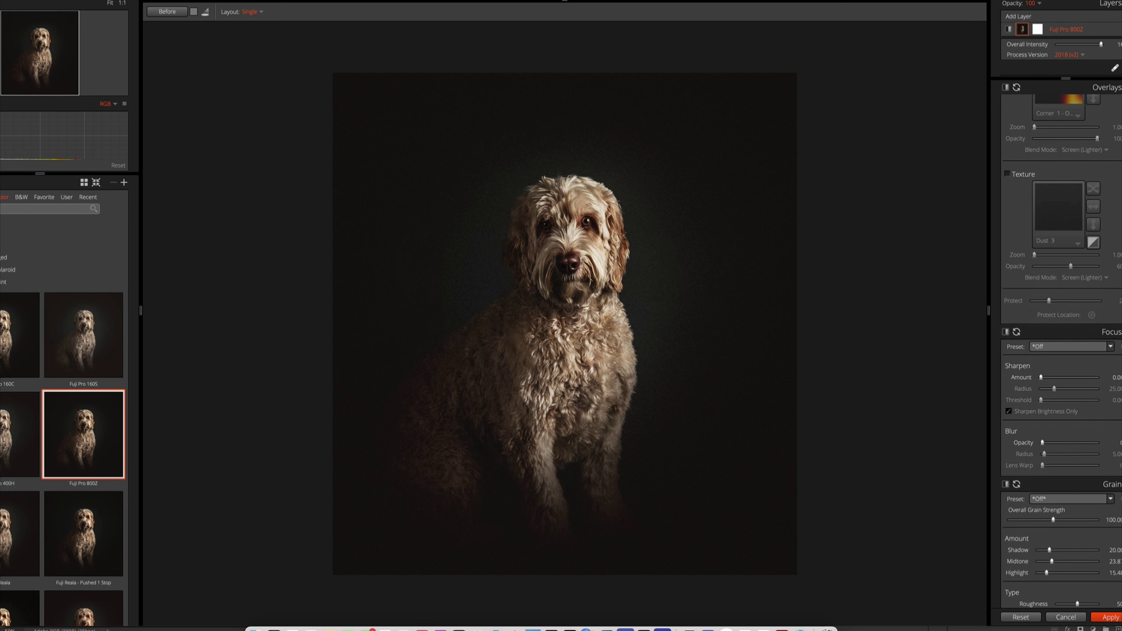
{"action": "left_click_drag", "start_coordinate": [1053, 520], "coordinate": [1007, 525]}
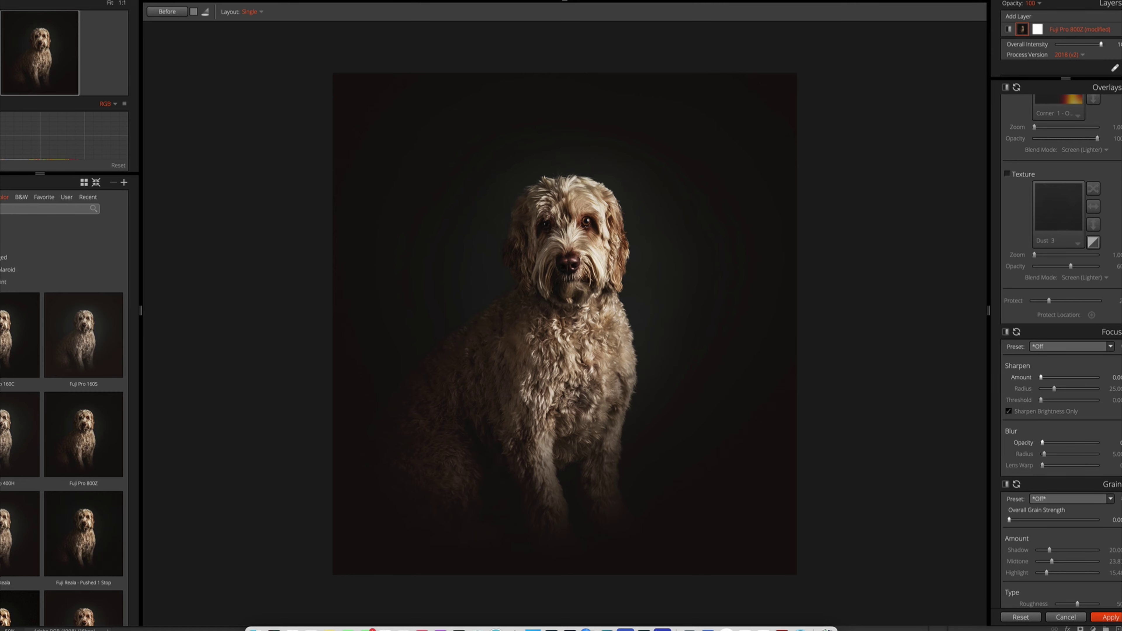
{"action": "scroll", "coordinate": [1060, 354], "scroll_direction": "up", "scroll_amount": 10}
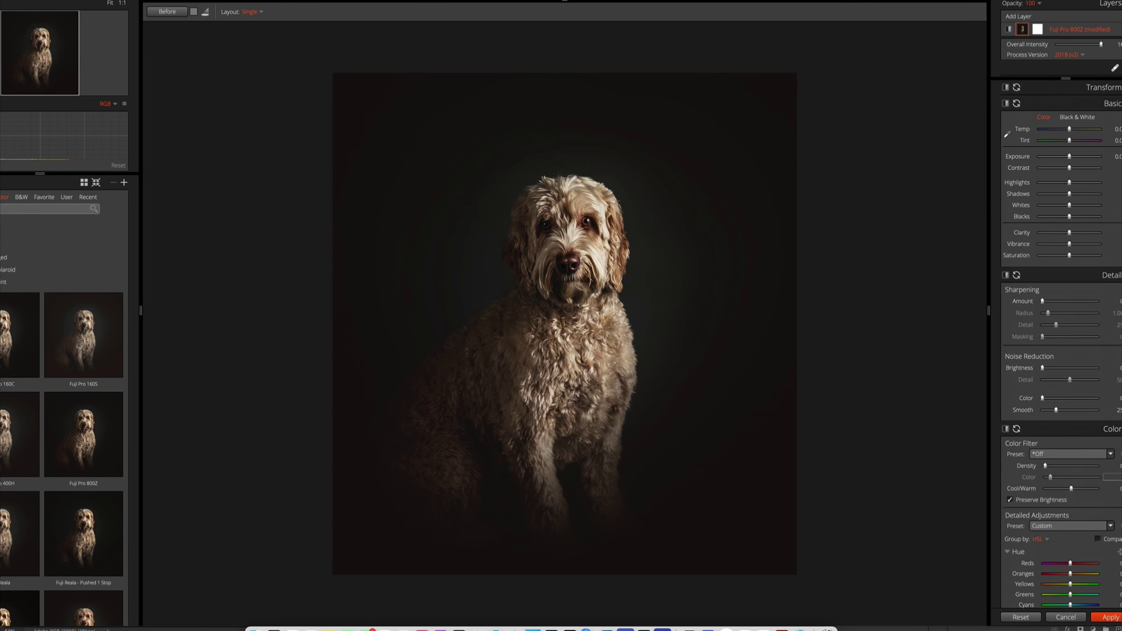
{"action": "left_click_drag", "start_coordinate": [1069, 182], "coordinate": [1073, 217]}
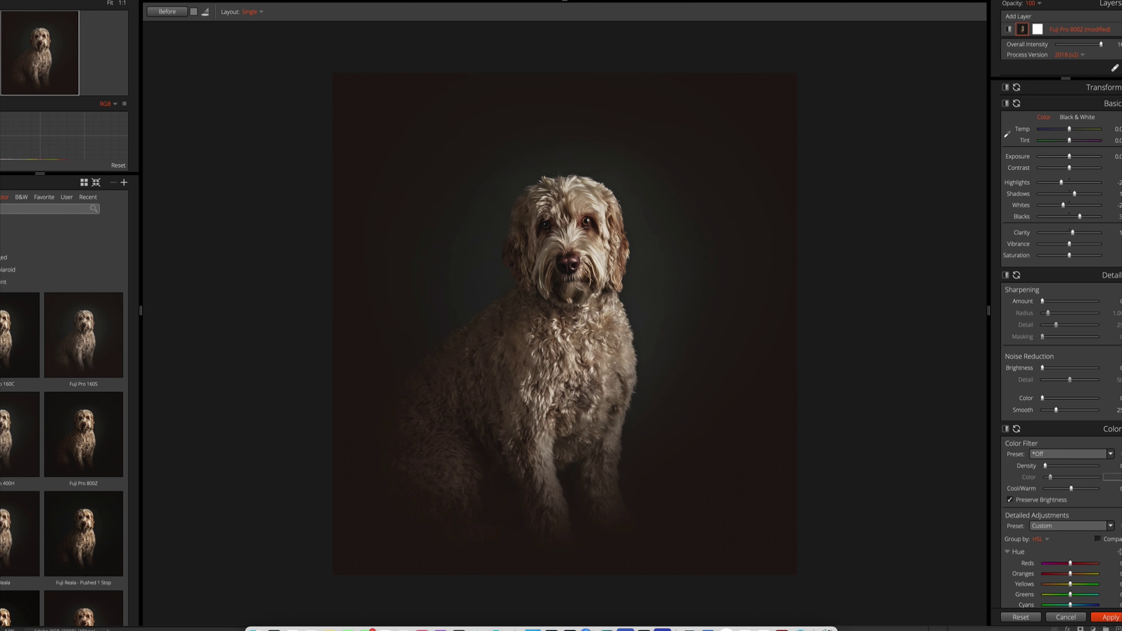
Add a subtle dark vignette and centre its location on the dog just below the face
{"action": "scroll", "coordinate": [1085, 330], "scroll_direction": "down", "scroll_amount": 15}
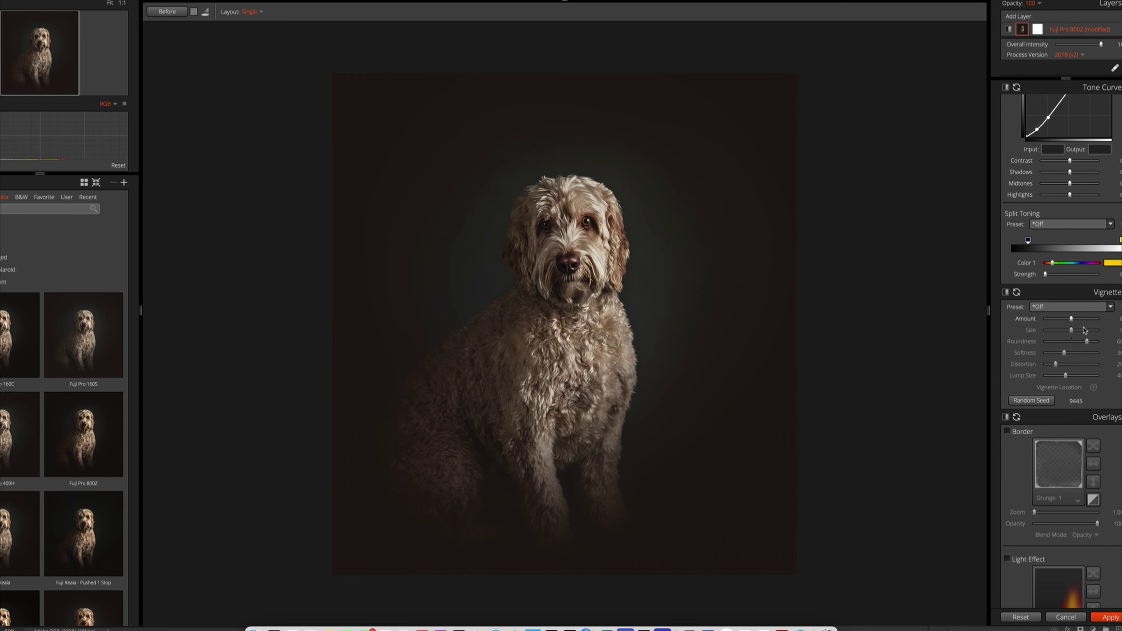
{"action": "left_click_drag", "start_coordinate": [1070, 318], "coordinate": [1077, 319]}
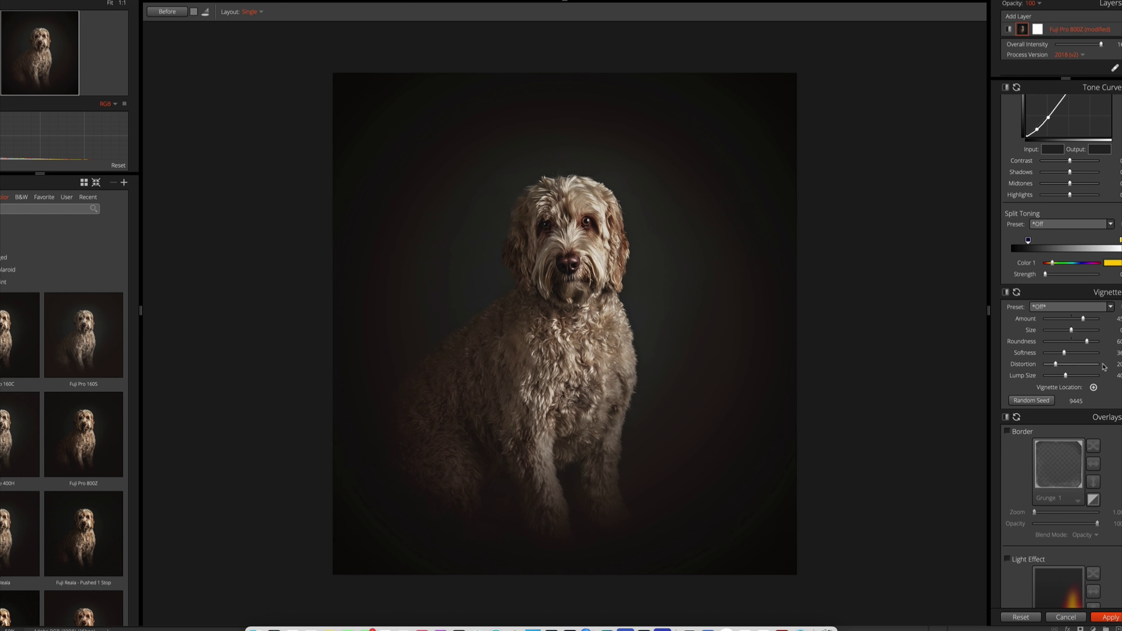
{"action": "left_click", "coordinate": [1093, 387]}
{"action": "left_click", "coordinate": [562, 283]}
{"action": "left_click_drag", "start_coordinate": [1082, 319], "coordinate": [1077, 318]}
Raise the saturation of the reds, oranges, yellows, greens, cyans and blues in the detailed colour adjustments
{"action": "scroll", "coordinate": [1074, 326], "scroll_direction": "up", "scroll_amount": 10}
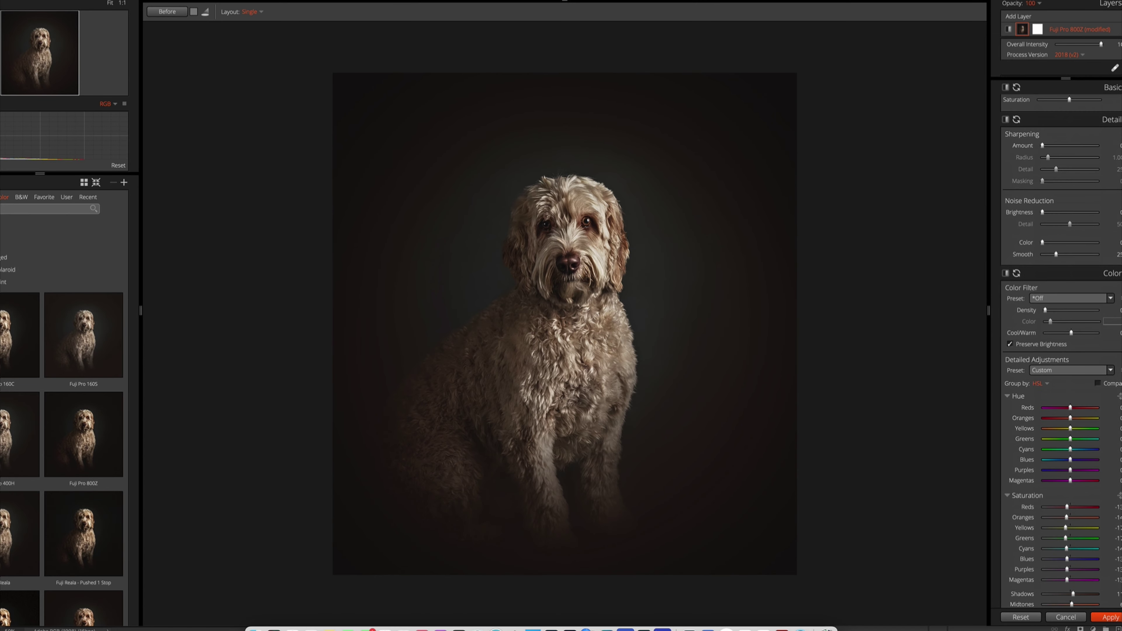
{"action": "scroll", "coordinate": [1077, 309], "scroll_direction": "down", "scroll_amount": 10}
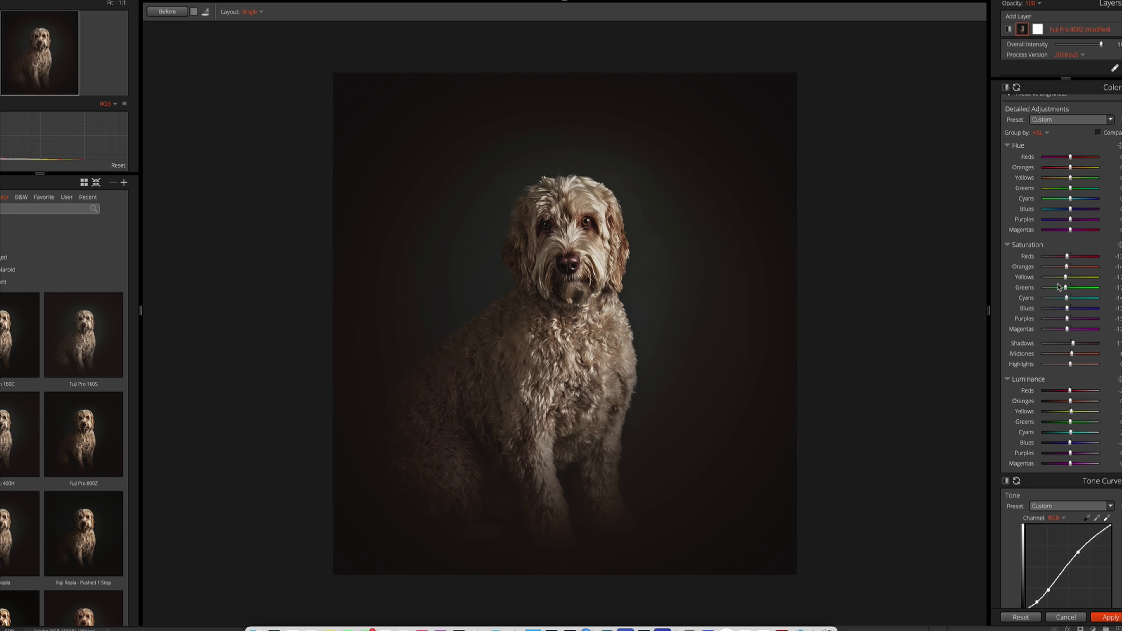
{"action": "left_click_drag", "start_coordinate": [1066, 308], "coordinate": [1075, 270]}
{"action": "scroll", "coordinate": [1059, 349], "scroll_direction": "down", "scroll_amount": 3}
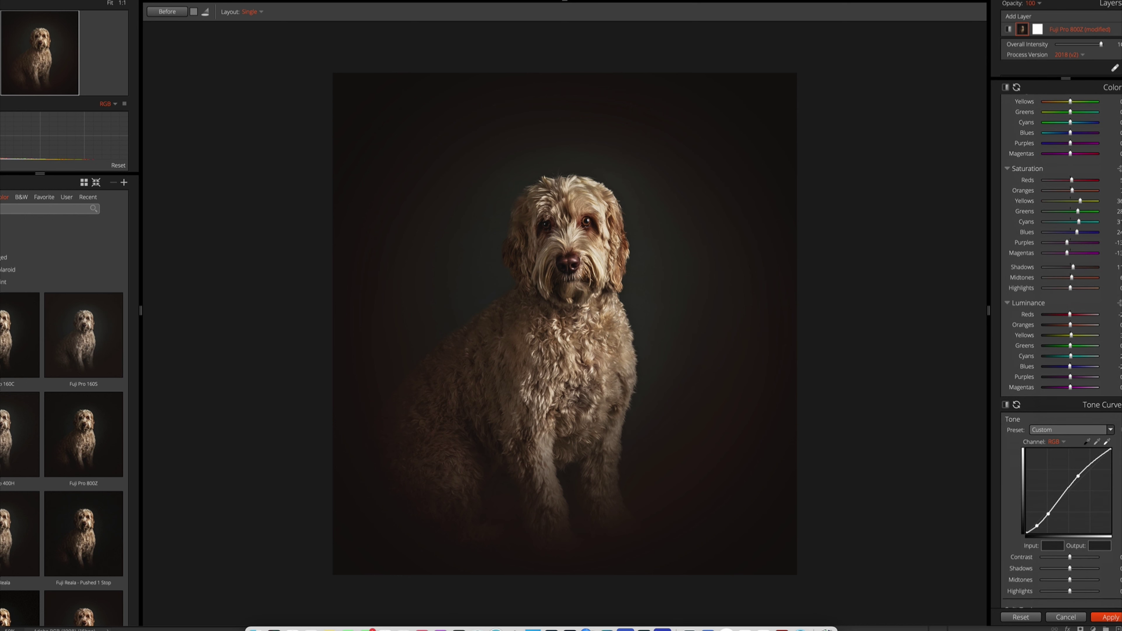
Add moderate sharpening with increased masking and apply the Exposure X4 look to the layer
{"action": "scroll", "coordinate": [1085, 199], "scroll_direction": "up", "scroll_amount": 10}
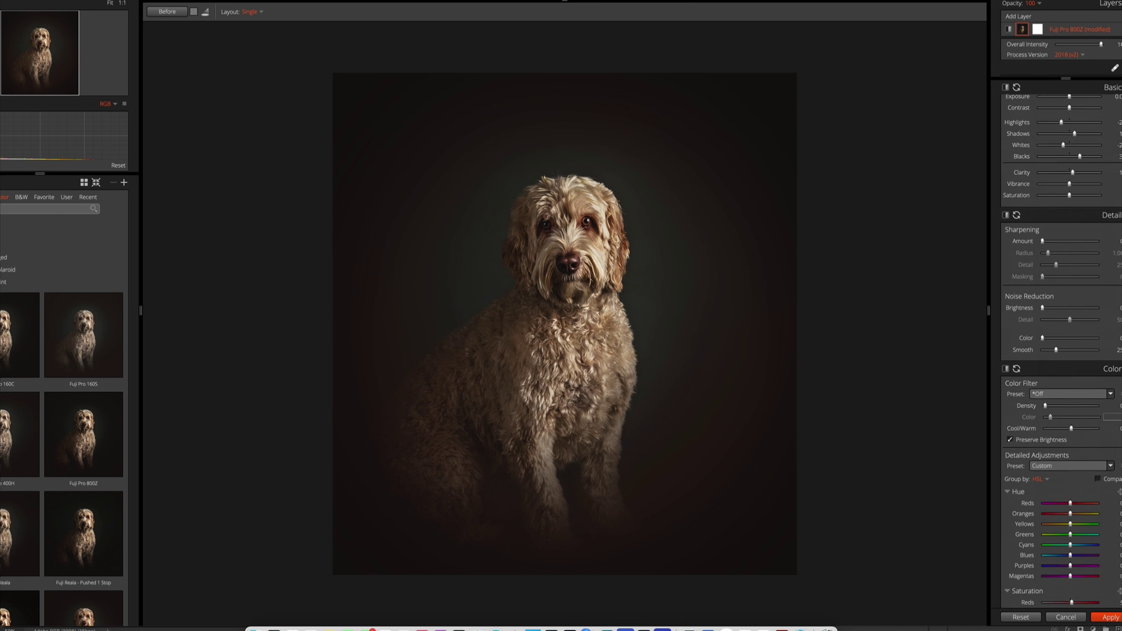
{"action": "left_click_drag", "start_coordinate": [1041, 301], "coordinate": [1057, 301]}
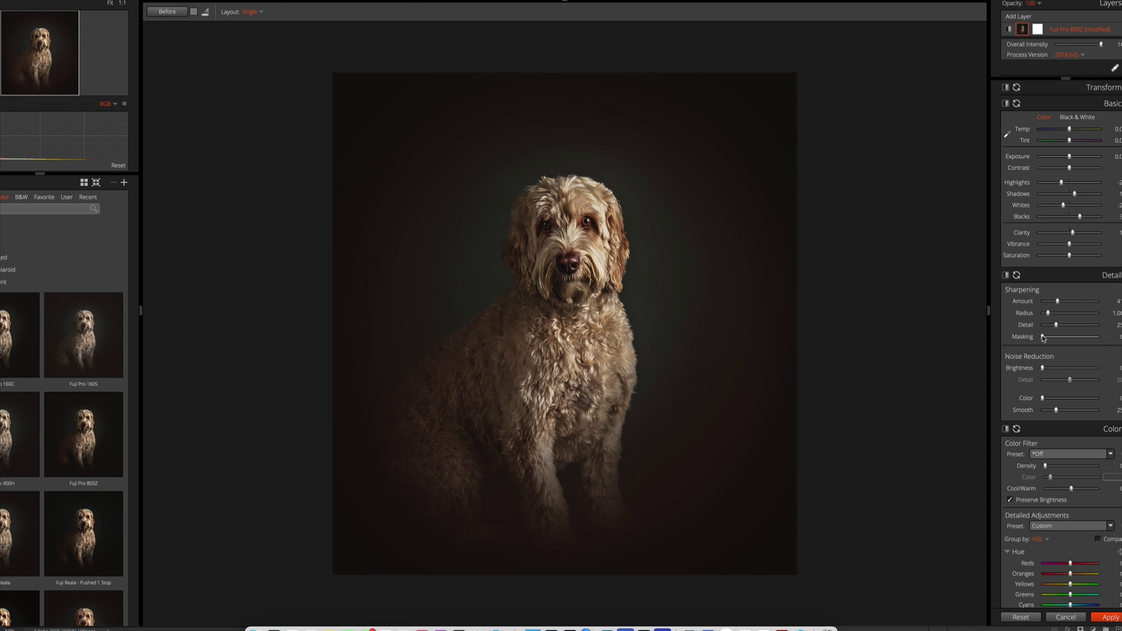
{"action": "left_click_drag", "start_coordinate": [1044, 337], "coordinate": [1078, 339]}
{"action": "left_click", "coordinate": [1099, 619]}
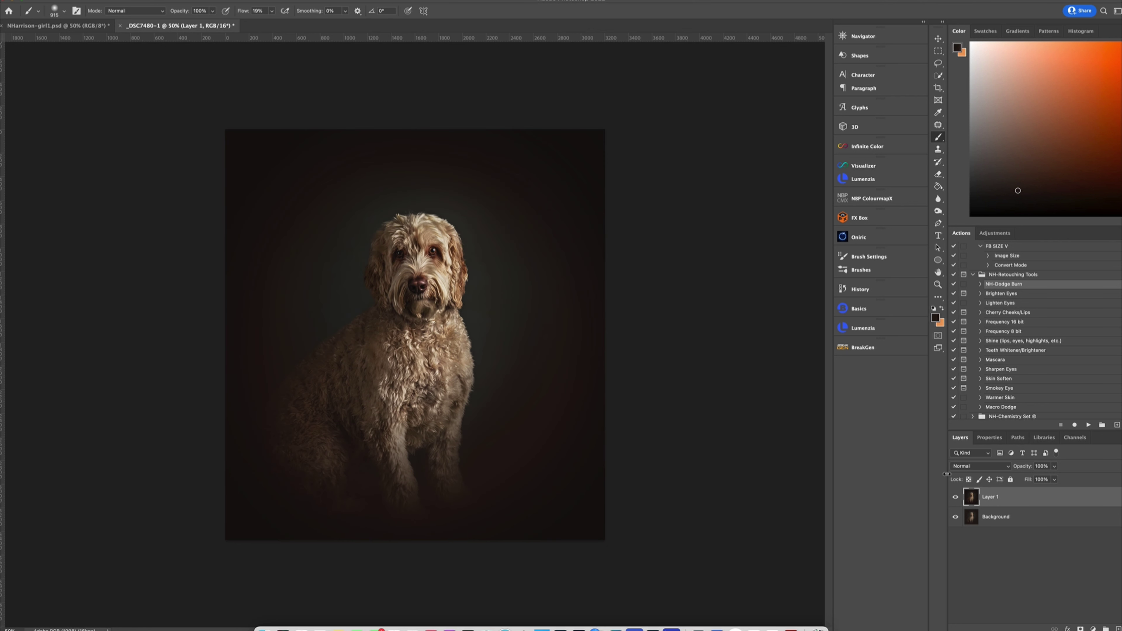
Toggle Layer 1's visibility to compare the film look with the original, and flatten the image
{"action": "left_click", "coordinate": [955, 498]}
{"action": "left_click", "coordinate": [955, 497]}
{"action": "left_click", "coordinate": [955, 497]}
{"action": "left_click", "coordinate": [955, 497]}
{"action": "left_click", "coordinate": [73, 2]}
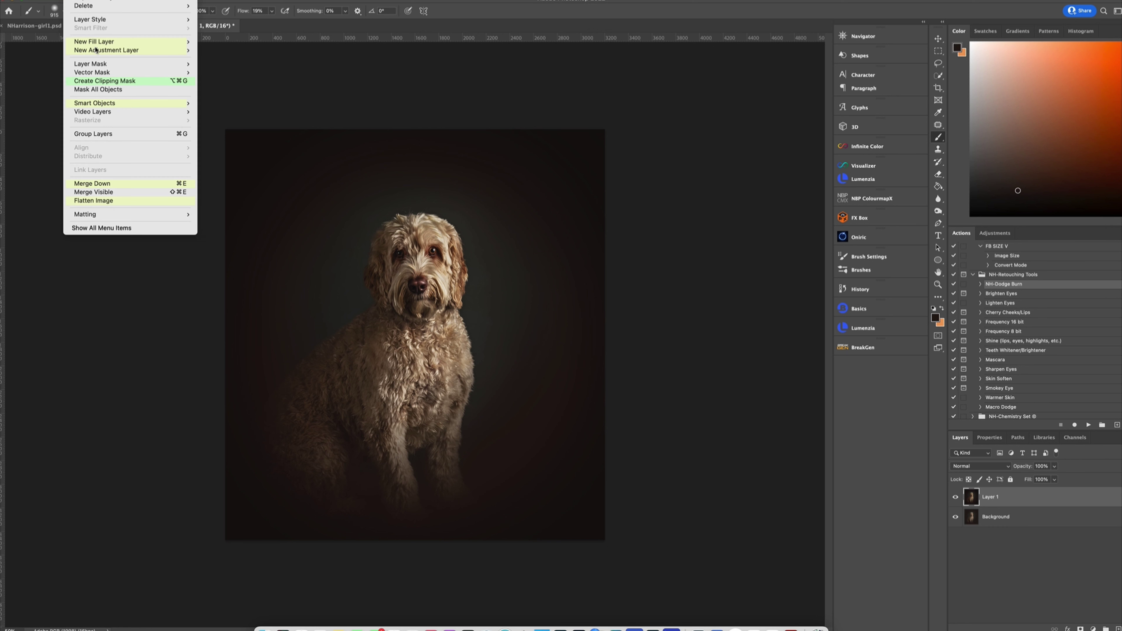
{"action": "left_click", "coordinate": [110, 204]}
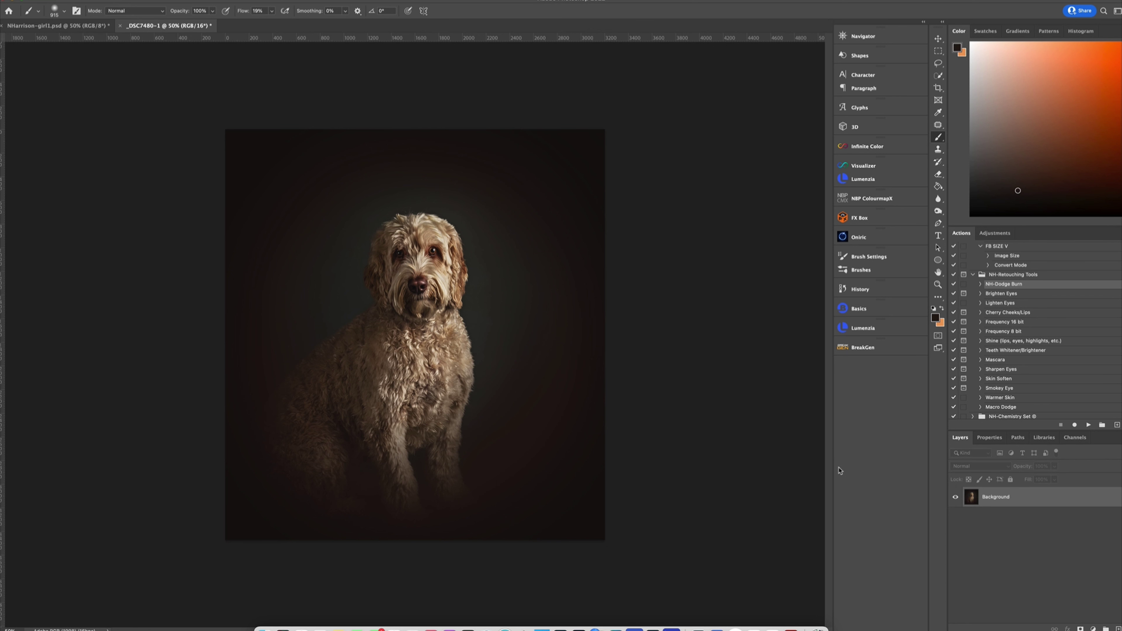